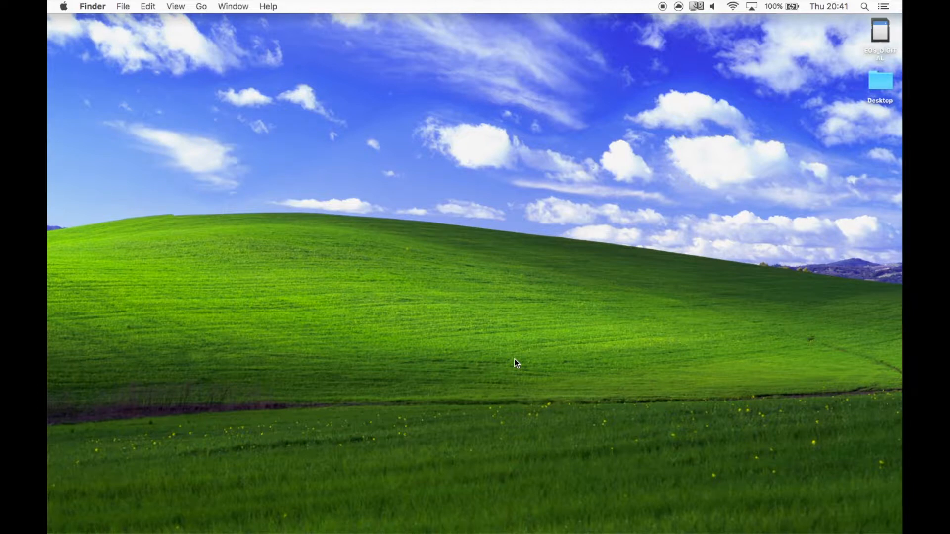
{"action": "key", "text": "d"}
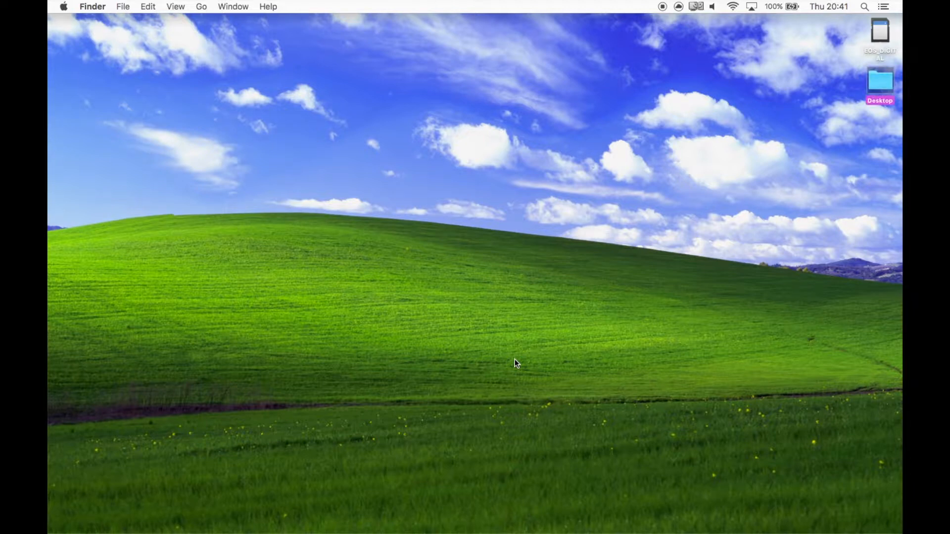
{"action": "left_click", "coordinate": [514, 364]}
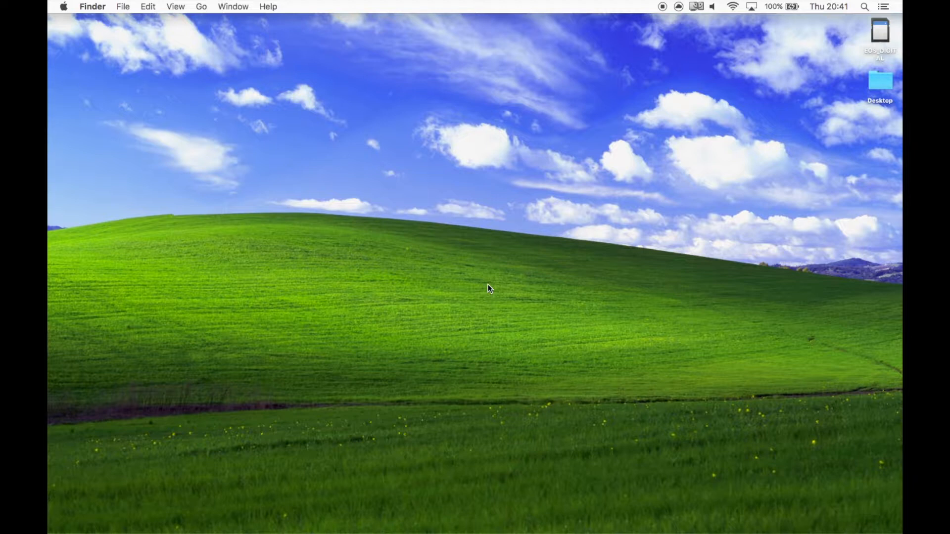
Step: Open full headhsot.psd in Photoshop from the photoshop files folder inside Component 1 Final
{"action": "mouse_move", "coordinate": [446, 532]}
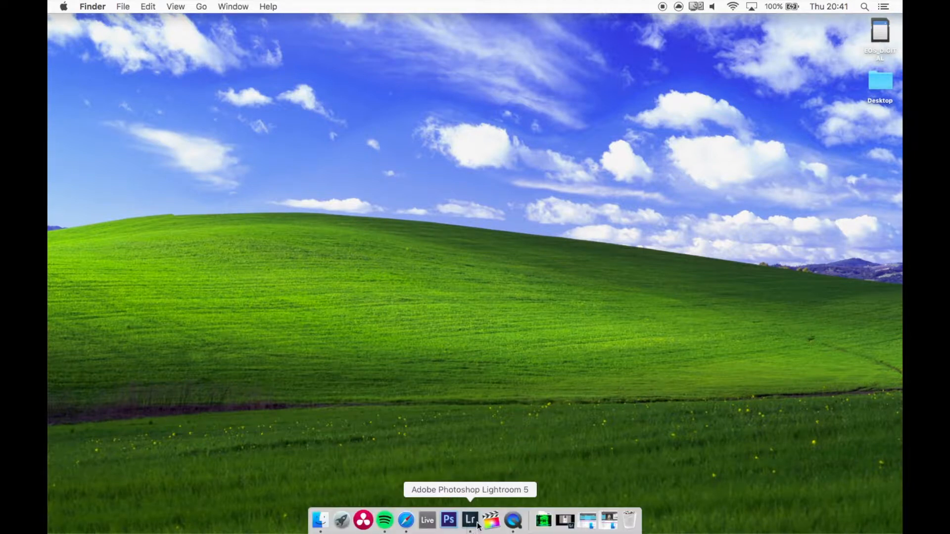
{"action": "left_click", "coordinate": [320, 520]}
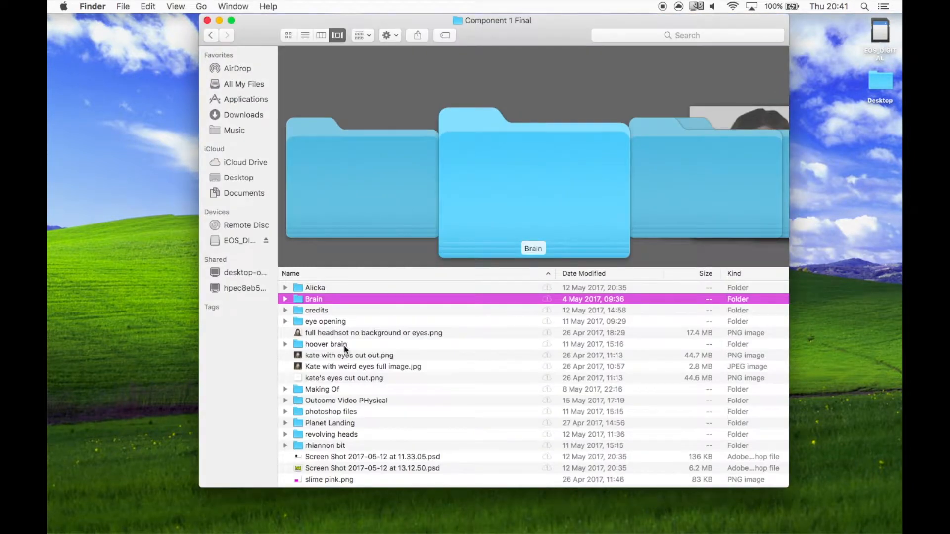
{"action": "scroll", "coordinate": [365, 367], "scroll_direction": "down", "scroll_amount": 3}
{"action": "scroll", "coordinate": [371, 360], "scroll_direction": "up", "scroll_amount": 3}
{"action": "scroll", "coordinate": [405, 352], "scroll_direction": "down", "scroll_amount": 3}
{"action": "scroll", "coordinate": [405, 352], "scroll_direction": "up", "scroll_amount": 3}
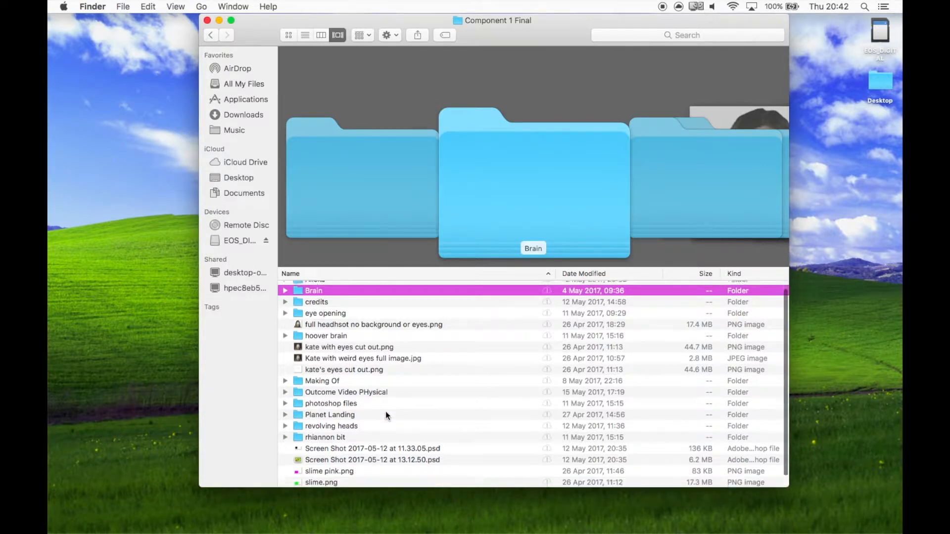
{"action": "scroll", "coordinate": [385, 411], "scroll_direction": "down", "scroll_amount": 2}
{"action": "double_click", "coordinate": [368, 391]}
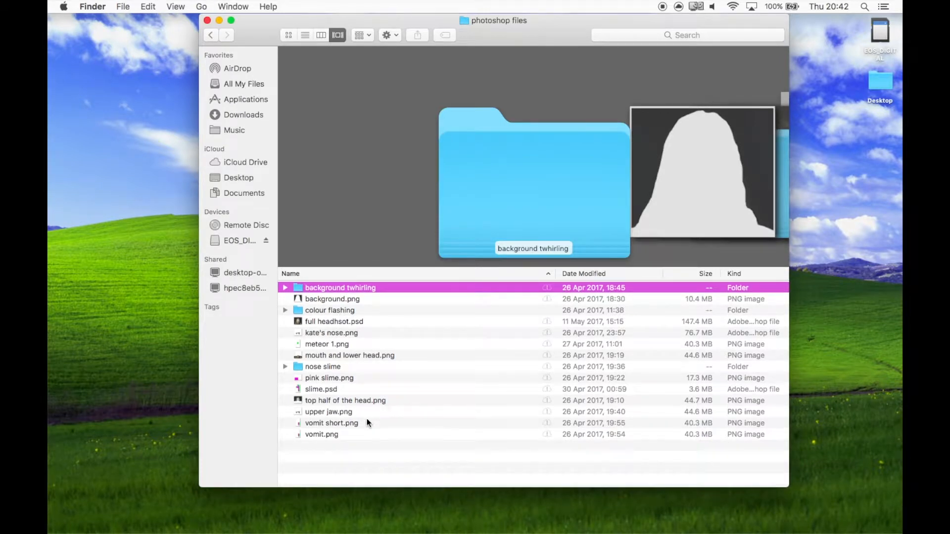
{"action": "double_click", "coordinate": [359, 322]}
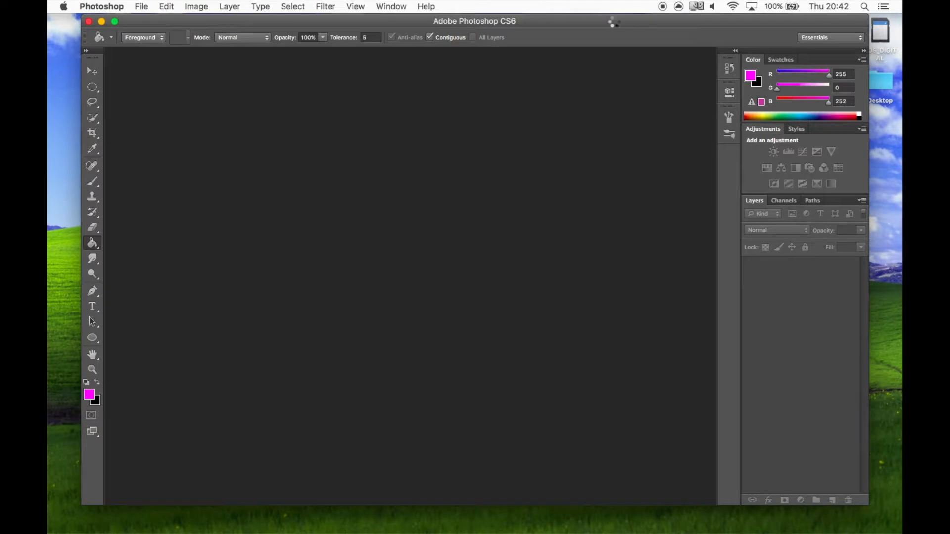
Step: Look through the whole layer stack of the headshot document
{"action": "scroll", "coordinate": [784, 433], "scroll_direction": "down", "scroll_amount": 2}
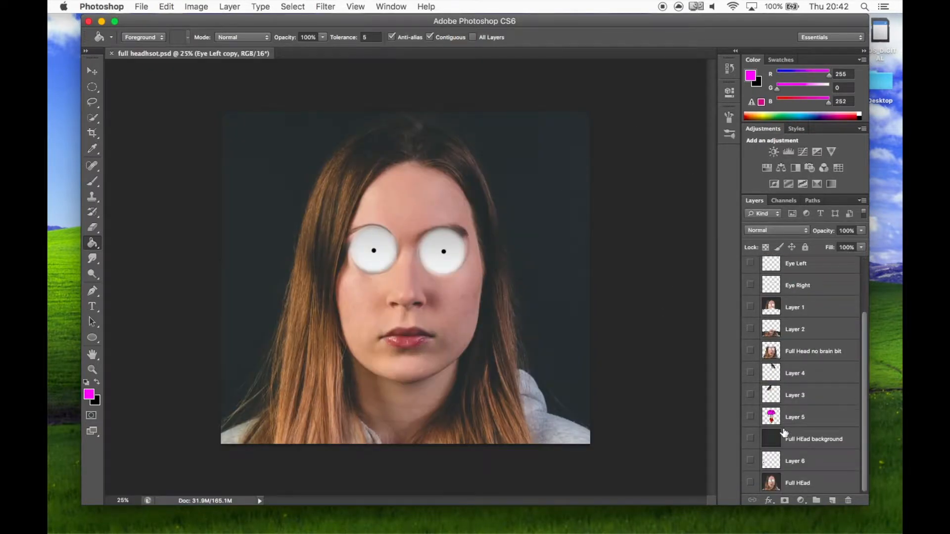
{"action": "scroll", "coordinate": [784, 432], "scroll_direction": "up", "scroll_amount": 2}
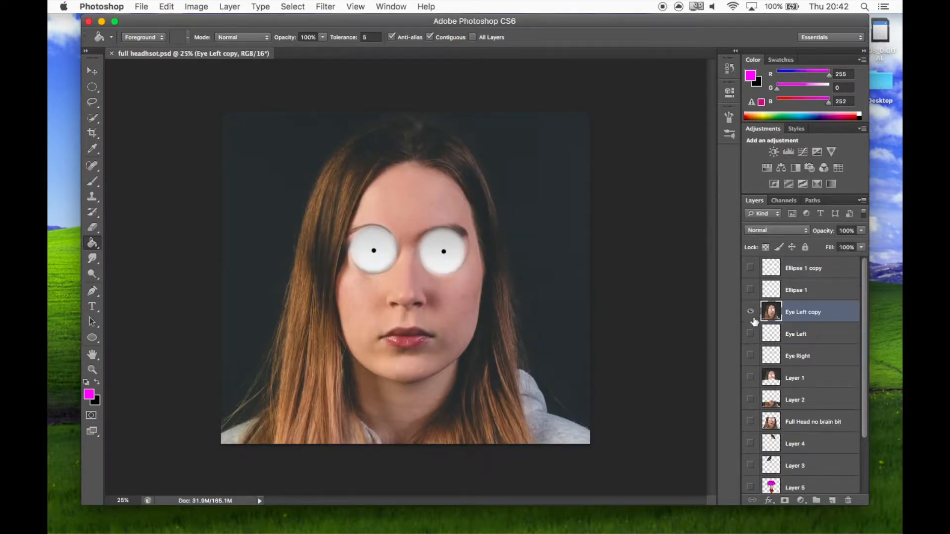
{"action": "scroll", "coordinate": [773, 381], "scroll_direction": "down", "scroll_amount": 2}
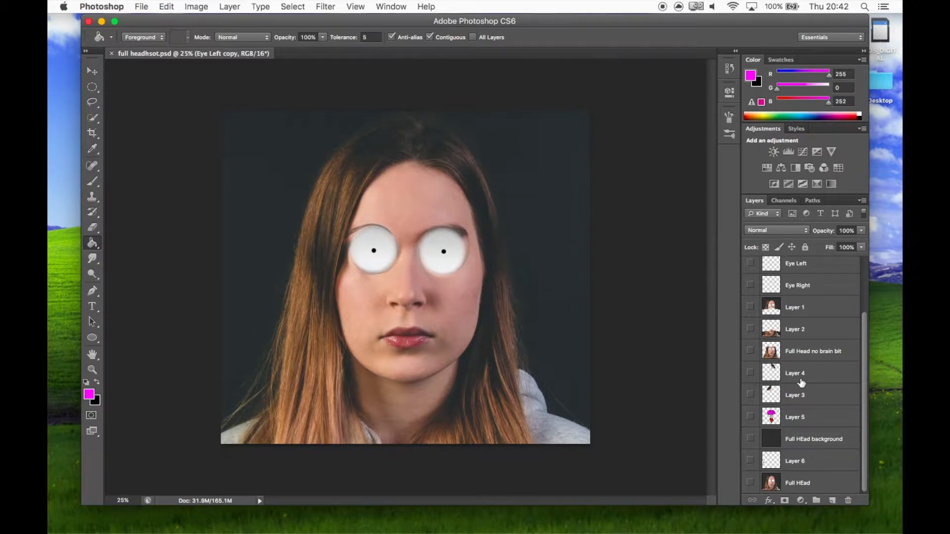
{"action": "scroll", "coordinate": [801, 383], "scroll_direction": "up", "scroll_amount": 2}
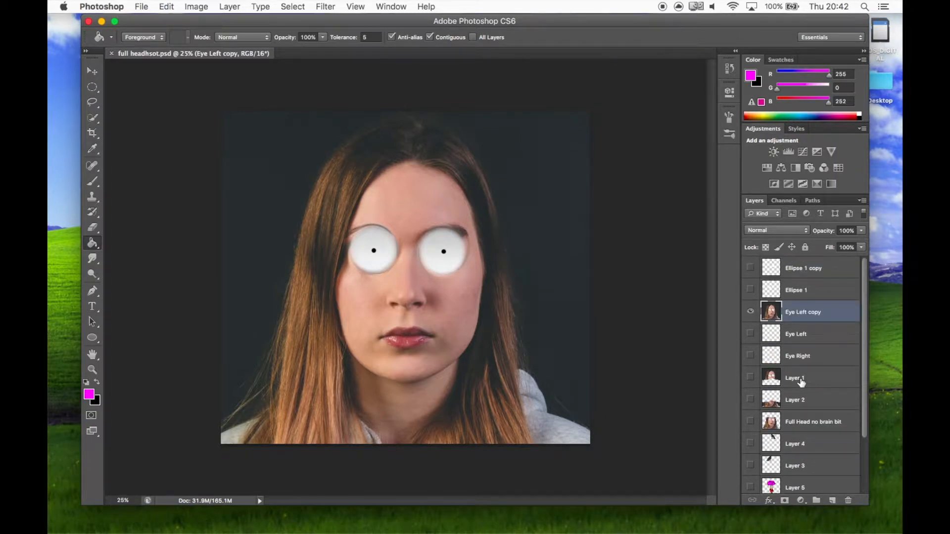
{"action": "scroll", "coordinate": [801, 382], "scroll_direction": "down", "scroll_amount": 2}
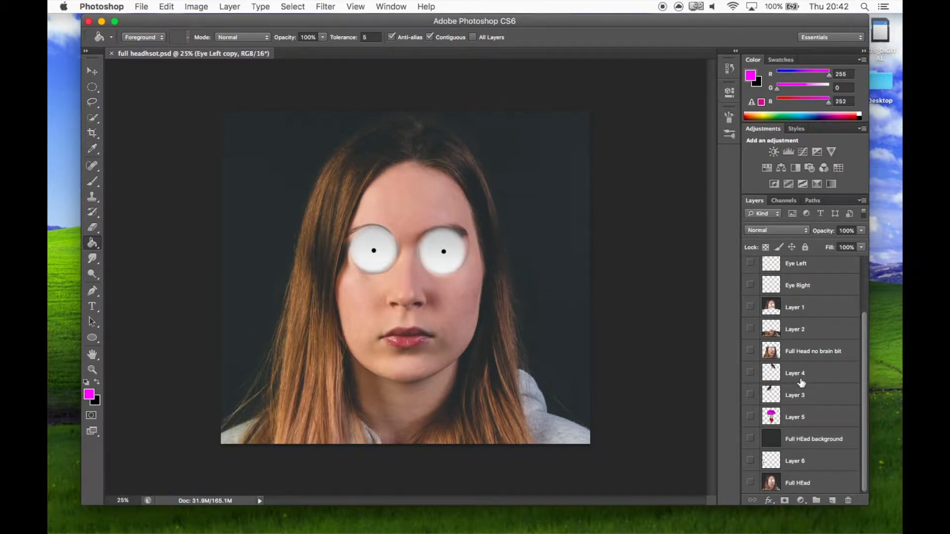
{"action": "scroll", "coordinate": [801, 382], "scroll_direction": "up", "scroll_amount": 2}
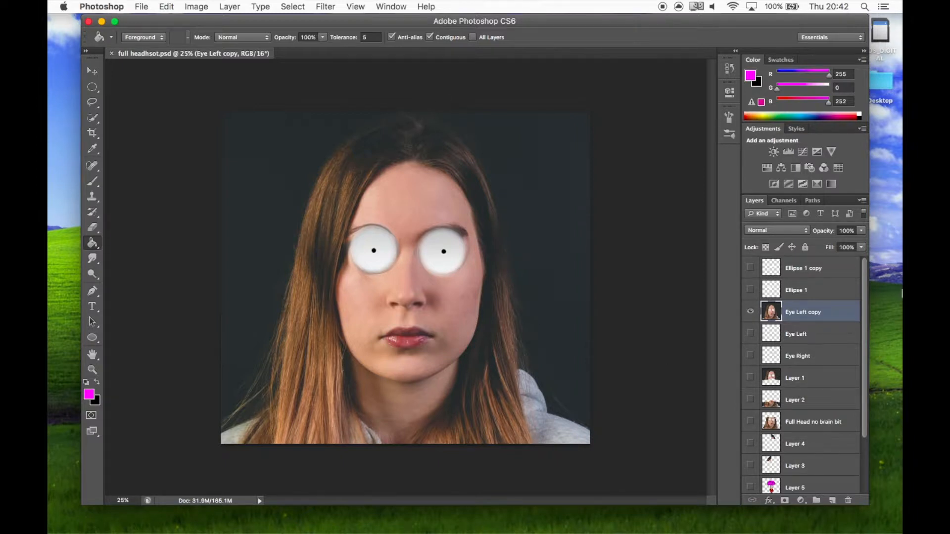
Step: Hide the Eye Left copy layer and briefly preview Layer 5, Layer 3 and Layer 4 together
{"action": "left_click", "coordinate": [748, 311]}
{"action": "scroll", "coordinate": [748, 346], "scroll_direction": "down", "scroll_amount": 3}
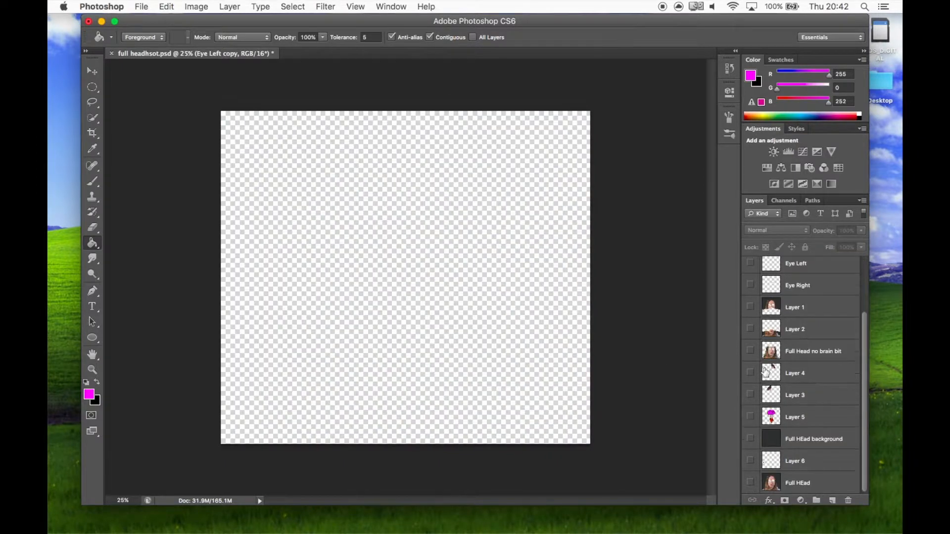
{"action": "left_click", "coordinate": [751, 416]}
{"action": "left_click", "coordinate": [750, 394]}
{"action": "left_click", "coordinate": [751, 372]}
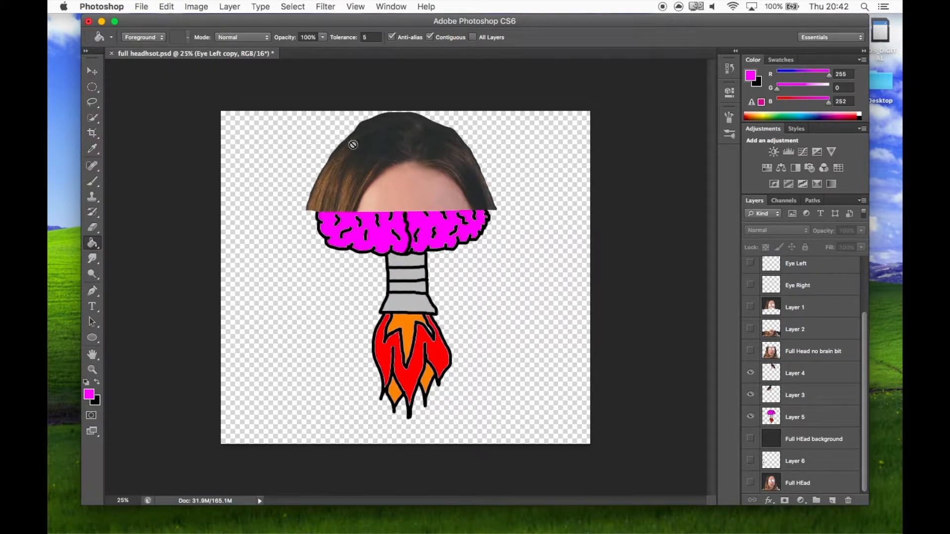
{"action": "left_click", "coordinate": [750, 373]}
{"action": "left_click", "coordinate": [751, 395]}
{"action": "left_click", "coordinate": [750, 417]}
Step: Preview the Full HEad layer and make the Eye Left copy layer visible again
{"action": "scroll", "coordinate": [791, 401], "scroll_direction": "up", "scroll_amount": 3}
{"action": "scroll", "coordinate": [793, 403], "scroll_direction": "down", "scroll_amount": 3}
{"action": "left_click", "coordinate": [751, 482]}
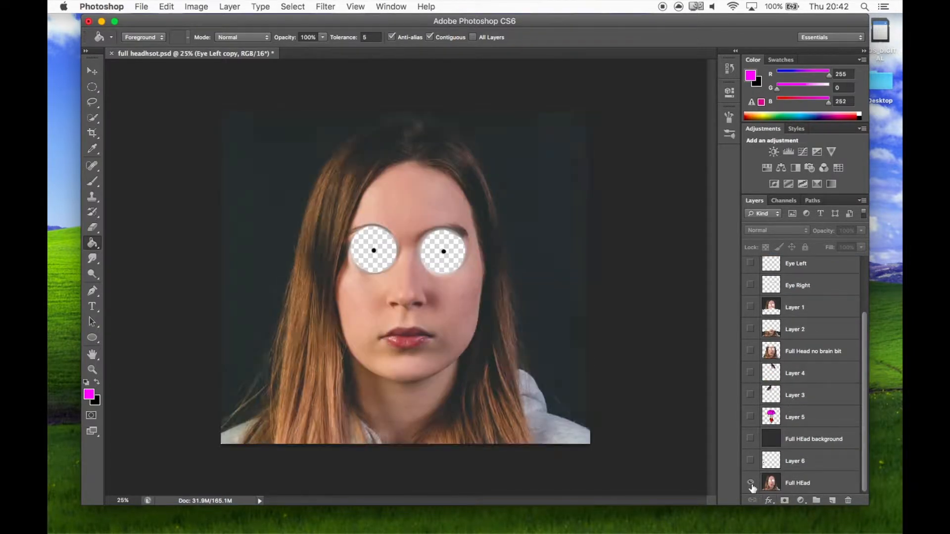
{"action": "scroll", "coordinate": [801, 371], "scroll_direction": "up", "scroll_amount": 3}
{"action": "left_click", "coordinate": [751, 312]}
{"action": "scroll", "coordinate": [759, 399], "scroll_direction": "down", "scroll_amount": 3}
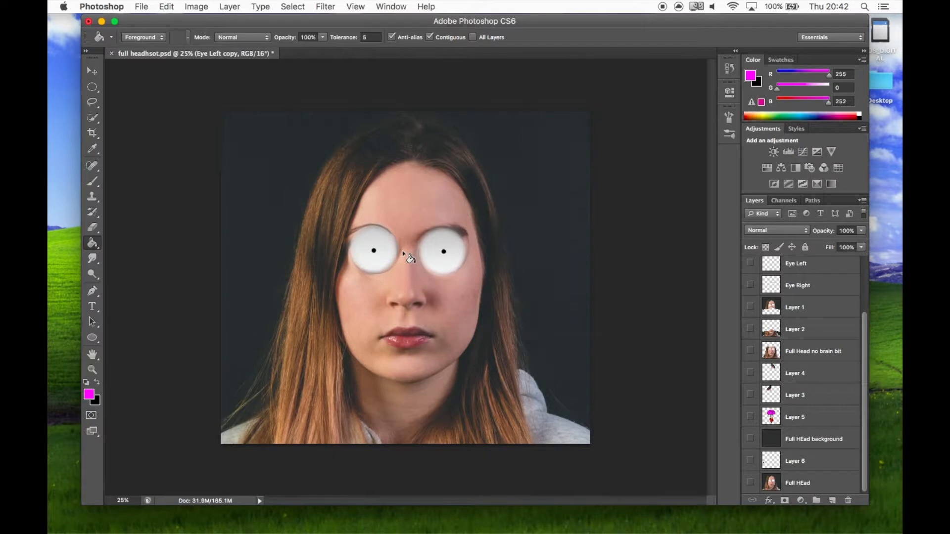
Step: Select the left-hand eye of the portrait with an elliptical marquee and free-transform the selected area to 99.75% width
{"action": "scroll", "coordinate": [405, 256], "scroll_direction": "up", "scroll_amount": 5}
{"action": "scroll", "coordinate": [405, 257], "scroll_direction": "up", "scroll_amount": 4}
{"action": "scroll", "coordinate": [405, 257], "scroll_direction": "down", "scroll_amount": 2}
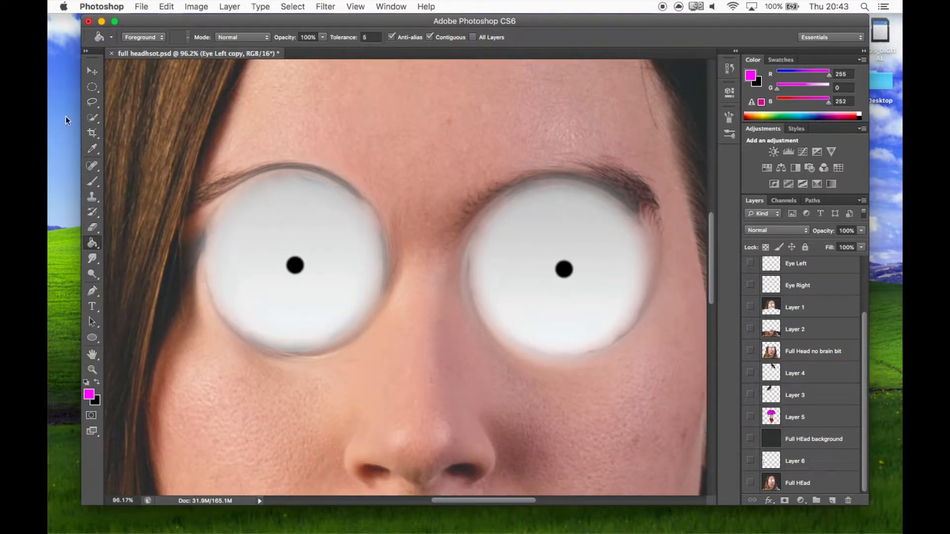
{"action": "left_click", "coordinate": [93, 90]}
{"action": "left_click_drag", "start_coordinate": [94, 93], "coordinate": [146, 101]}
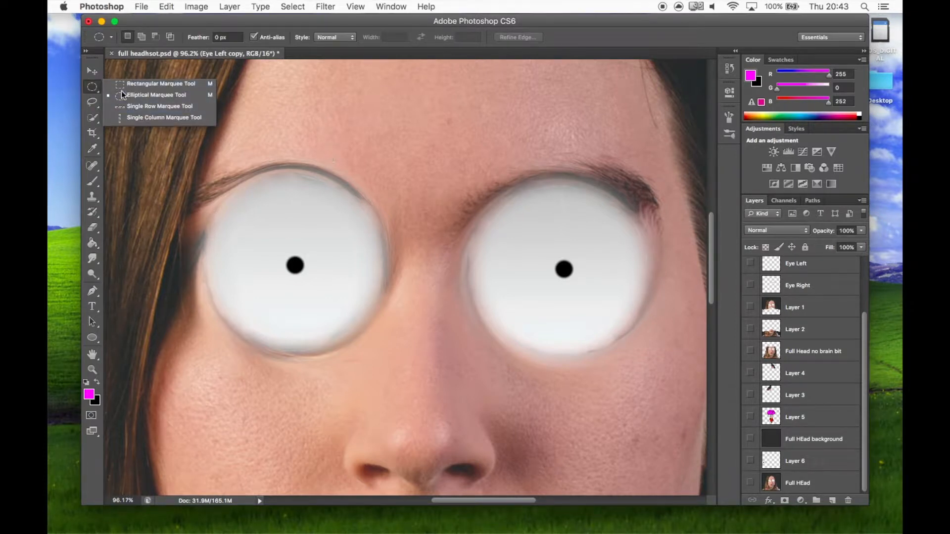
{"action": "left_click", "coordinate": [123, 95]}
{"action": "left_click_drag", "start_coordinate": [222, 185], "coordinate": [454, 386]}
{"action": "left_click_drag", "start_coordinate": [434, 307], "coordinate": [415, 259]}
{"action": "key", "text": "super+t"}
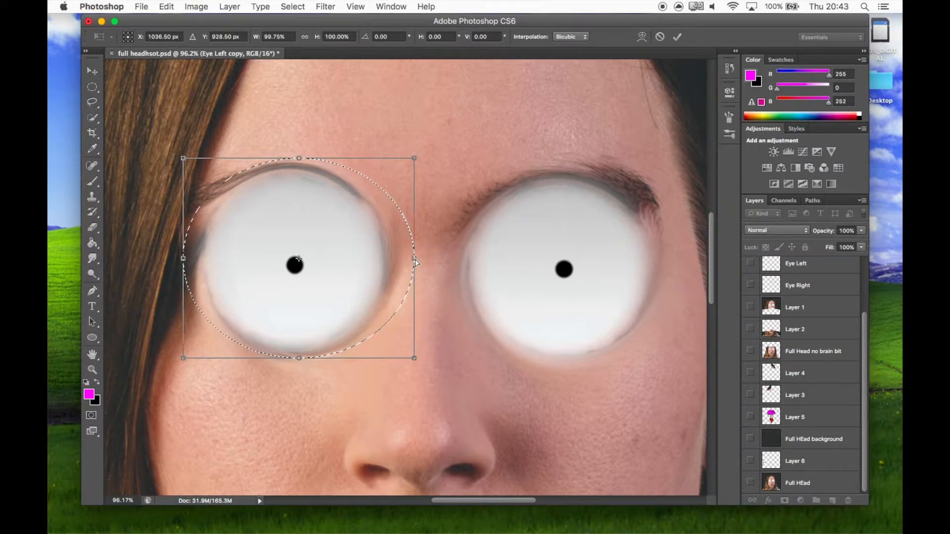
{"action": "key", "text": "Return"}
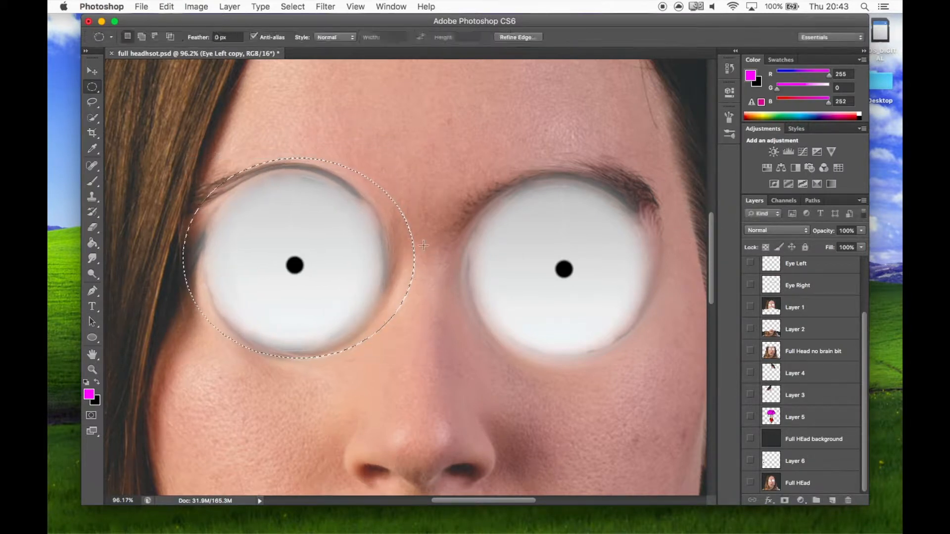
Step: Convert the image to 8 Bits/Channel
{"action": "scroll", "coordinate": [424, 245], "scroll_direction": "down", "scroll_amount": 5}
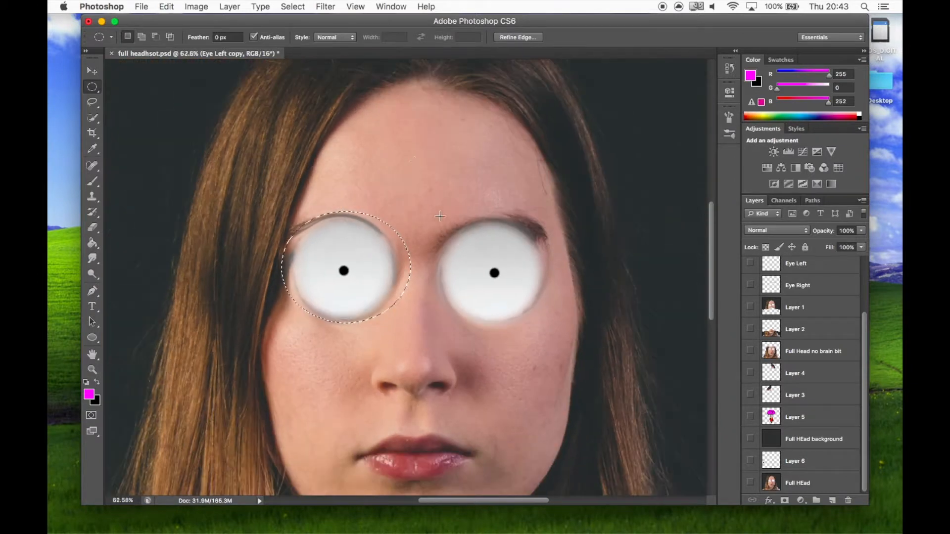
{"action": "left_click", "coordinate": [325, 6]}
{"action": "mouse_move", "coordinate": [390, 170]}
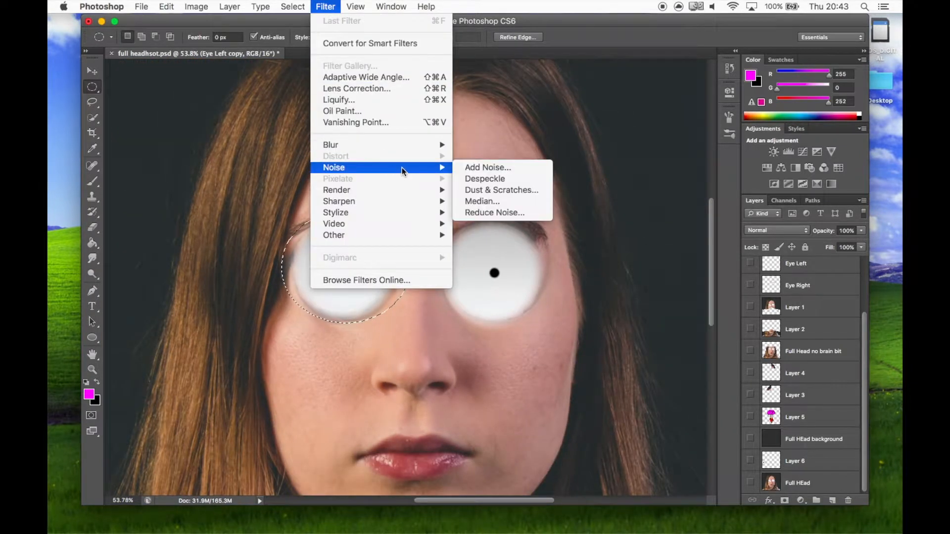
{"action": "mouse_move", "coordinate": [379, 146]}
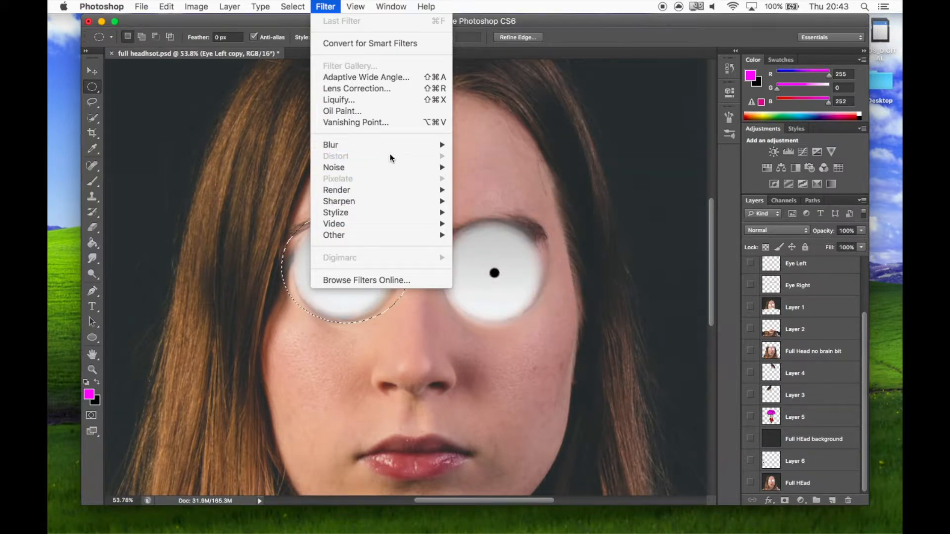
{"action": "mouse_move", "coordinate": [196, 6]}
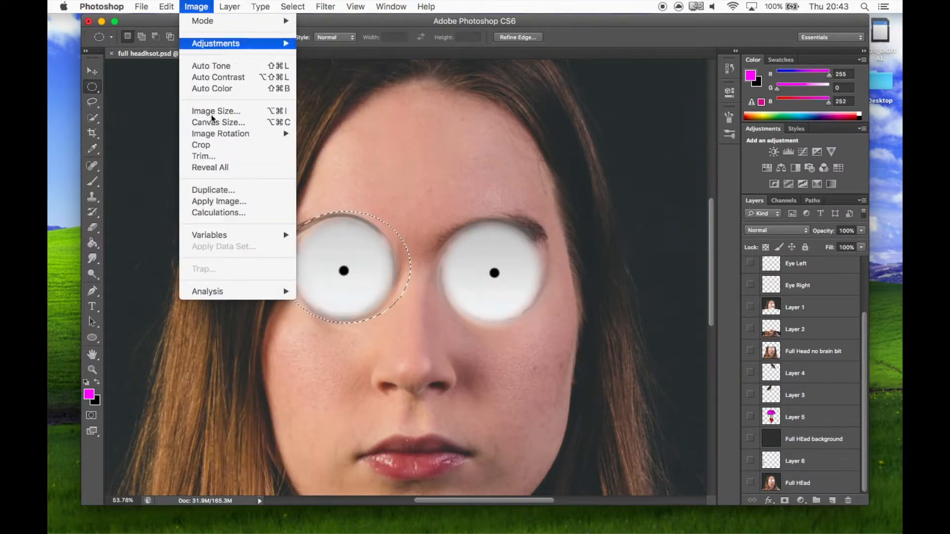
{"action": "mouse_move", "coordinate": [269, 26]}
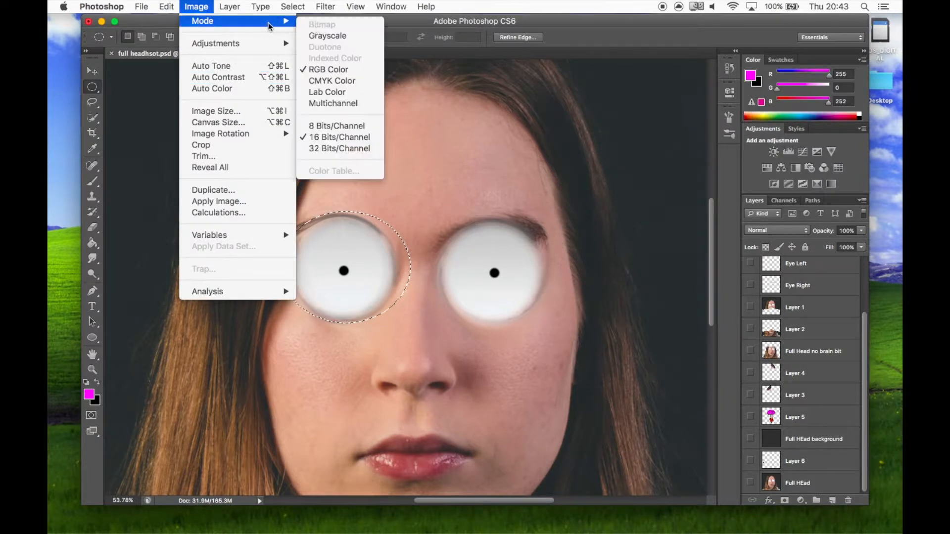
{"action": "left_click", "coordinate": [346, 126]}
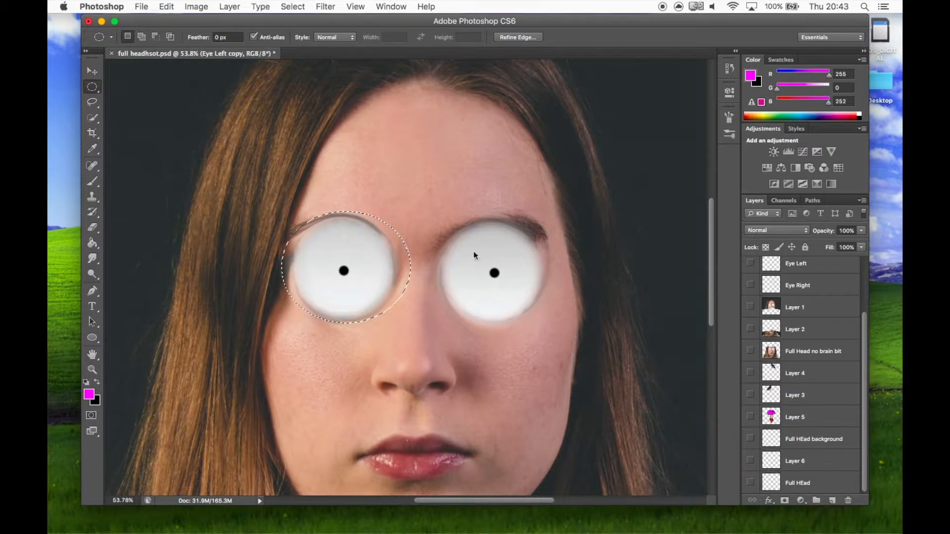
Step: Clear the eye selection and draw a circular marquee around the nose
{"action": "scroll", "coordinate": [305, 383], "scroll_direction": "down", "scroll_amount": 5}
{"action": "scroll", "coordinate": [317, 321], "scroll_direction": "up", "scroll_amount": 3}
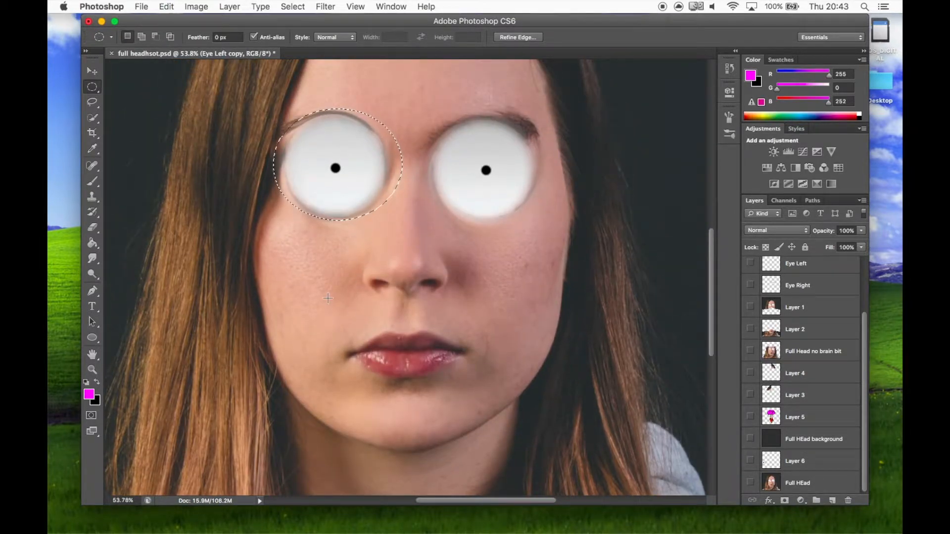
{"action": "left_click_drag", "start_coordinate": [330, 270], "coordinate": [470, 160]}
{"action": "key", "text": "super+d"}
{"action": "left_click_drag", "start_coordinate": [432, 227], "coordinate": [432, 265]}
Step: Try the Twirl distortion on the nose selection with an angle of 999
{"action": "left_click", "coordinate": [325, 7]}
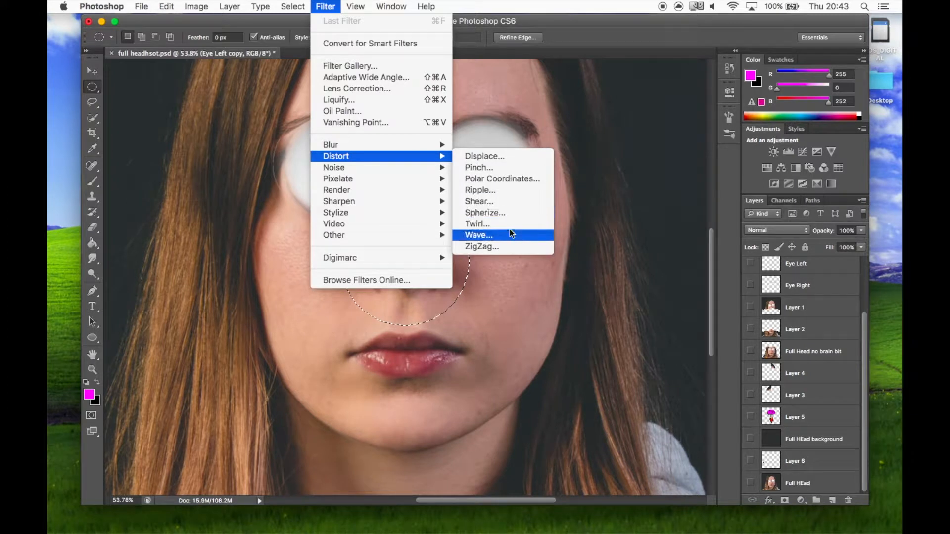
{"action": "left_click", "coordinate": [510, 225]}
{"action": "left_click", "coordinate": [630, 292]}
{"action": "left_click", "coordinate": [508, 276]}
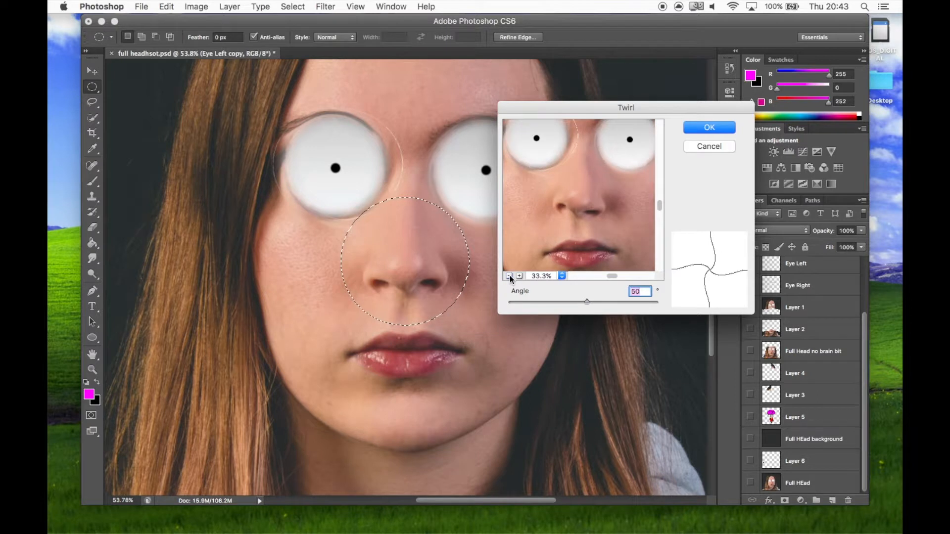
{"action": "left_click", "coordinate": [509, 276]}
{"action": "left_click_drag", "start_coordinate": [585, 301], "coordinate": [654, 303]}
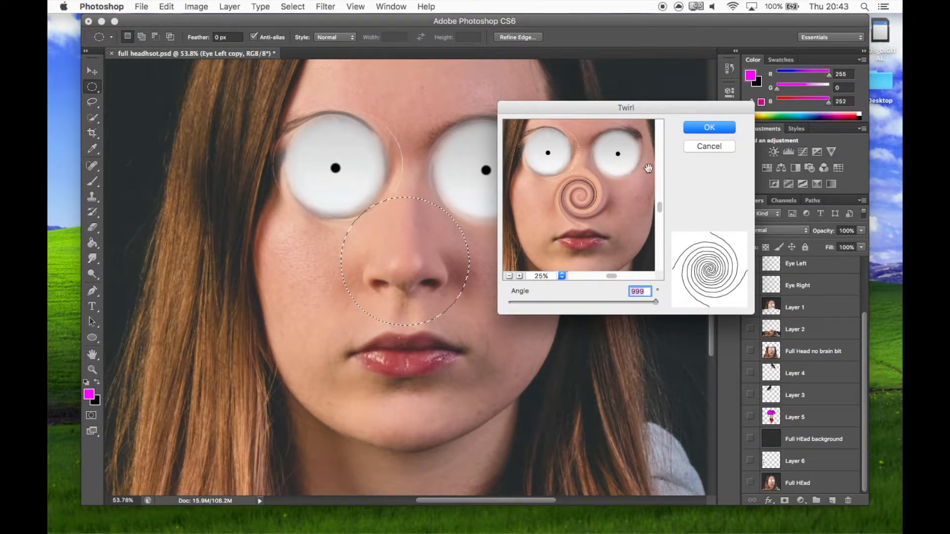
{"action": "left_click", "coordinate": [708, 146]}
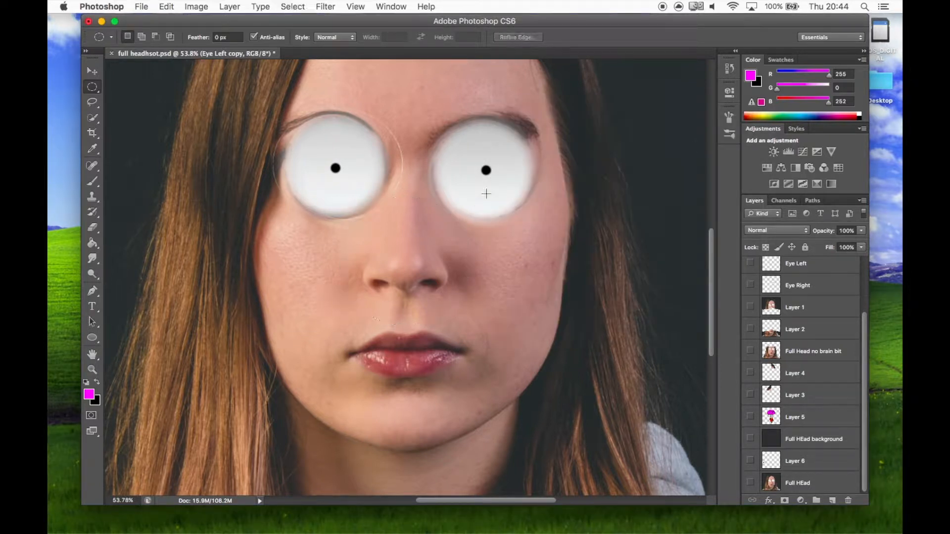
Step: Hide the Eye Left copy layer and show the Eye Left layer
{"action": "scroll", "coordinate": [466, 193], "scroll_direction": "up", "scroll_amount": 5}
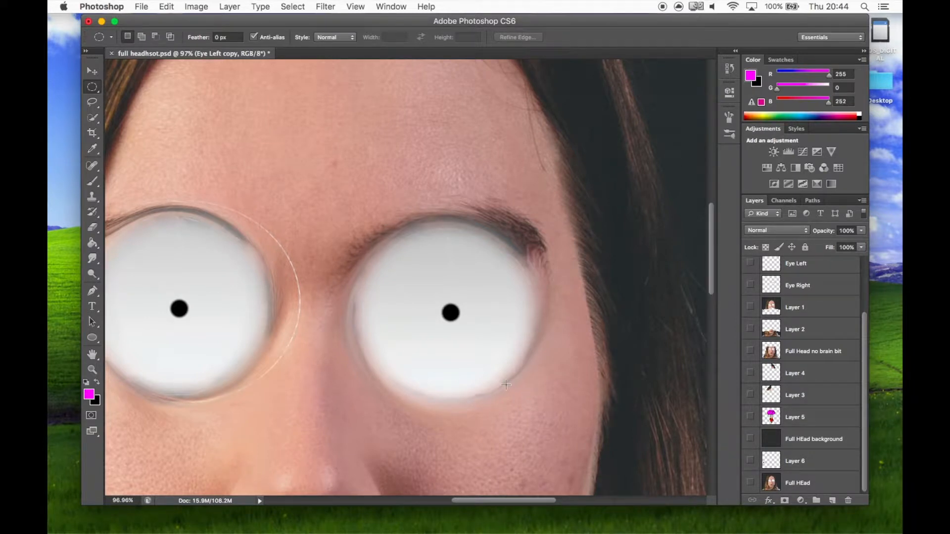
{"action": "scroll", "coordinate": [466, 361], "scroll_direction": "down", "scroll_amount": 2}
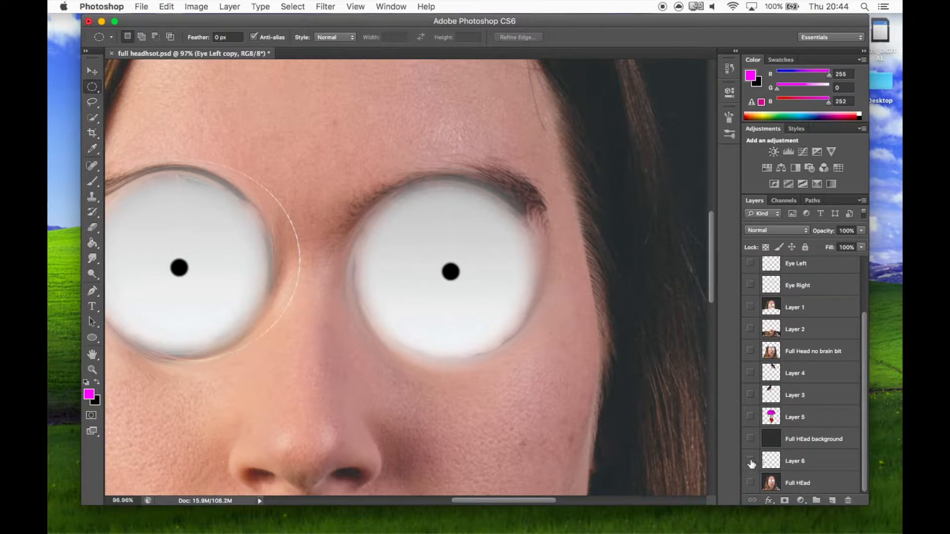
{"action": "scroll", "coordinate": [752, 385], "scroll_direction": "up", "scroll_amount": 3}
{"action": "left_click", "coordinate": [751, 311]}
{"action": "left_click", "coordinate": [751, 334]}
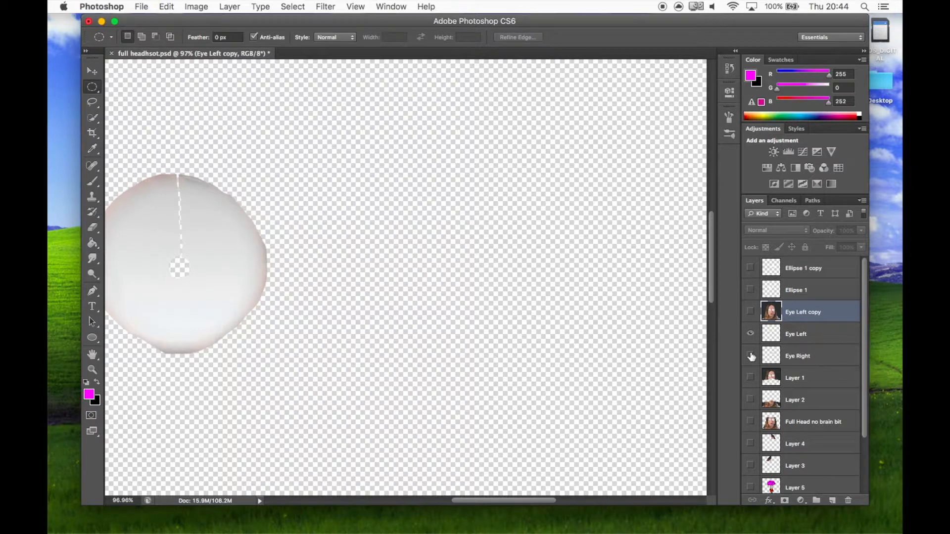
Step: Show the Eye Right layer alongside Eye Left and bring both eyeballs into view
{"action": "left_click", "coordinate": [750, 355]}
{"action": "scroll", "coordinate": [479, 335], "scroll_direction": "left", "scroll_amount": 5}
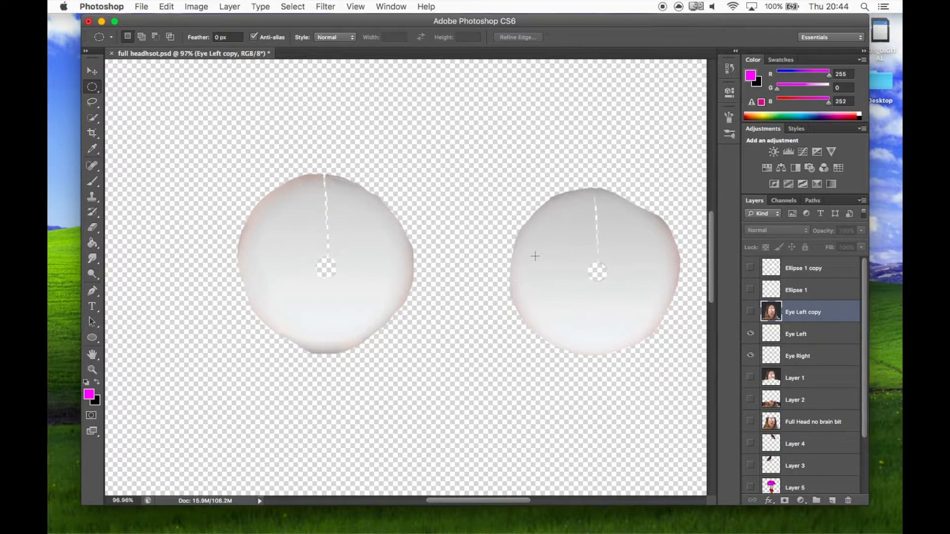
{"action": "scroll", "coordinate": [503, 325], "scroll_direction": "down", "scroll_amount": 3}
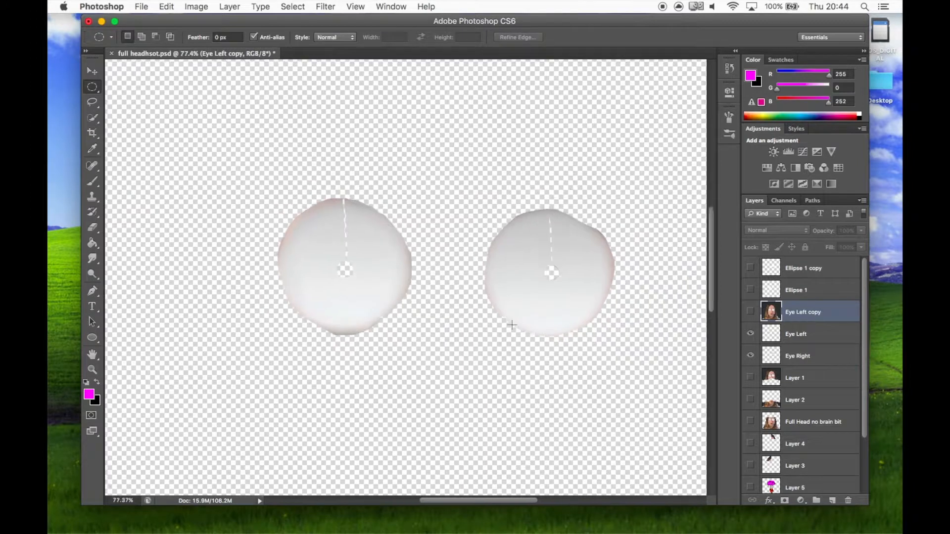
Step: Show the Full HEad and Layer 6 layers, toggling Eye Left and Eye Right off and on to compare the face
{"action": "left_click", "coordinate": [750, 334]}
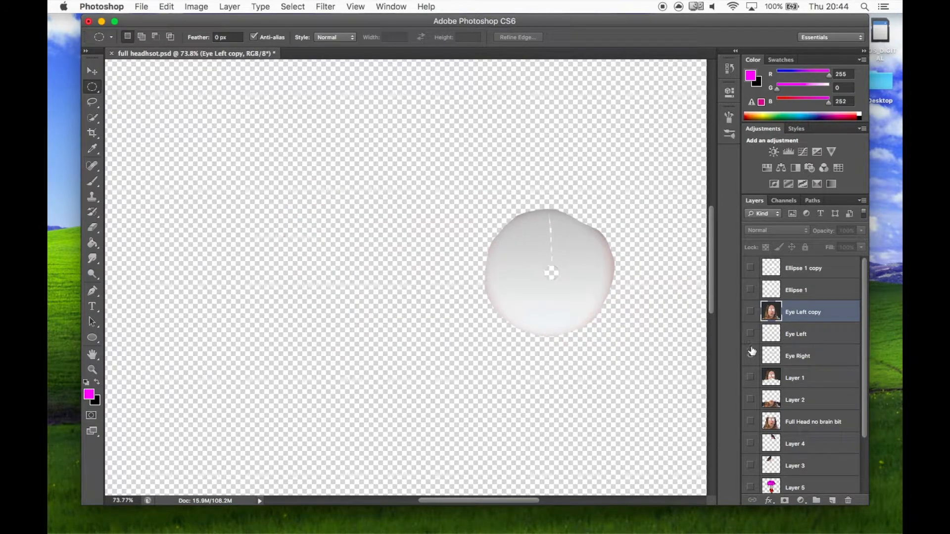
{"action": "left_click", "coordinate": [750, 356]}
{"action": "scroll", "coordinate": [752, 357], "scroll_direction": "down", "scroll_amount": 3}
{"action": "left_click", "coordinate": [752, 483]}
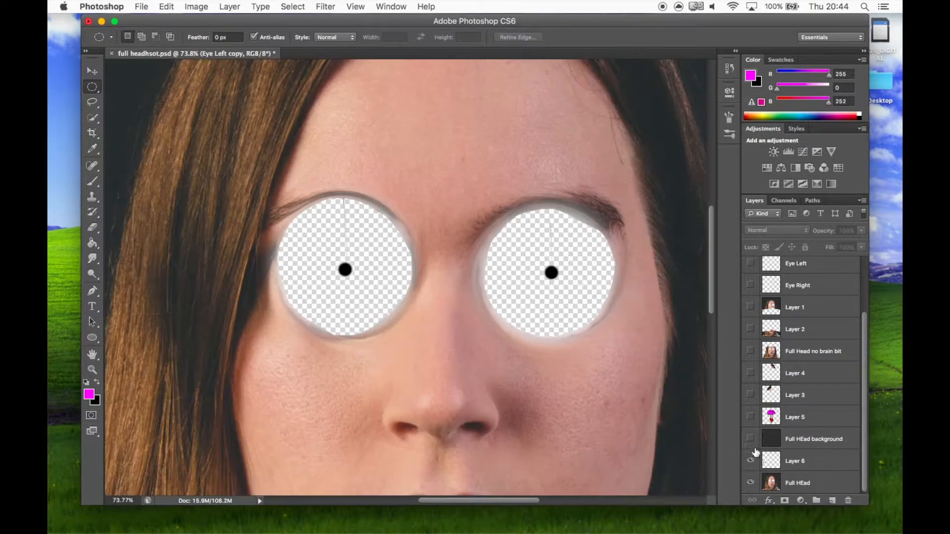
{"action": "left_click", "coordinate": [750, 263]}
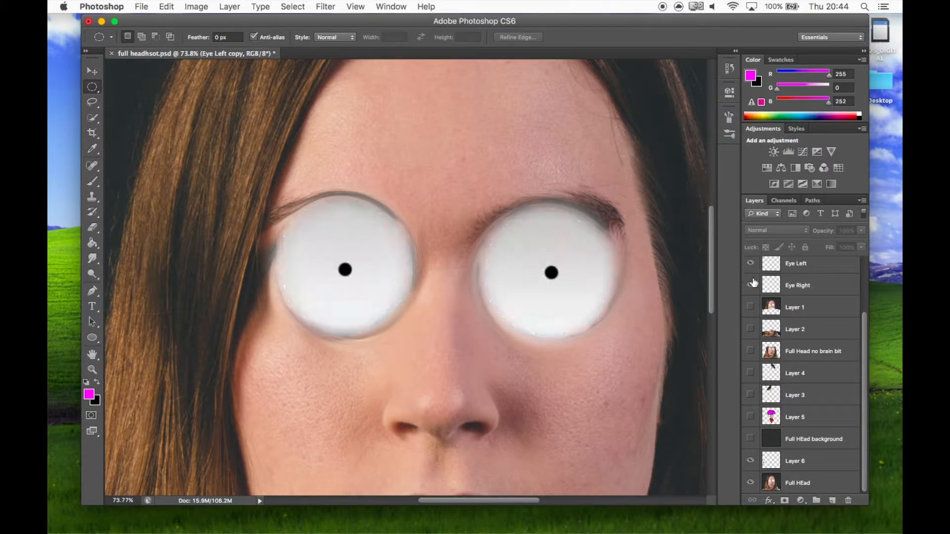
{"action": "scroll", "coordinate": [447, 348], "scroll_direction": "down", "scroll_amount": 8}
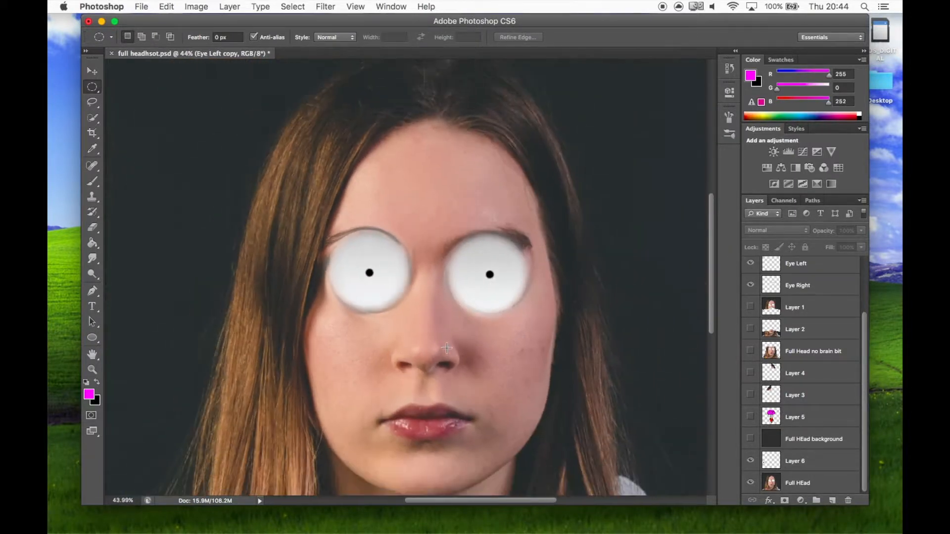
{"action": "scroll", "coordinate": [446, 348], "scroll_direction": "up", "scroll_amount": 3}
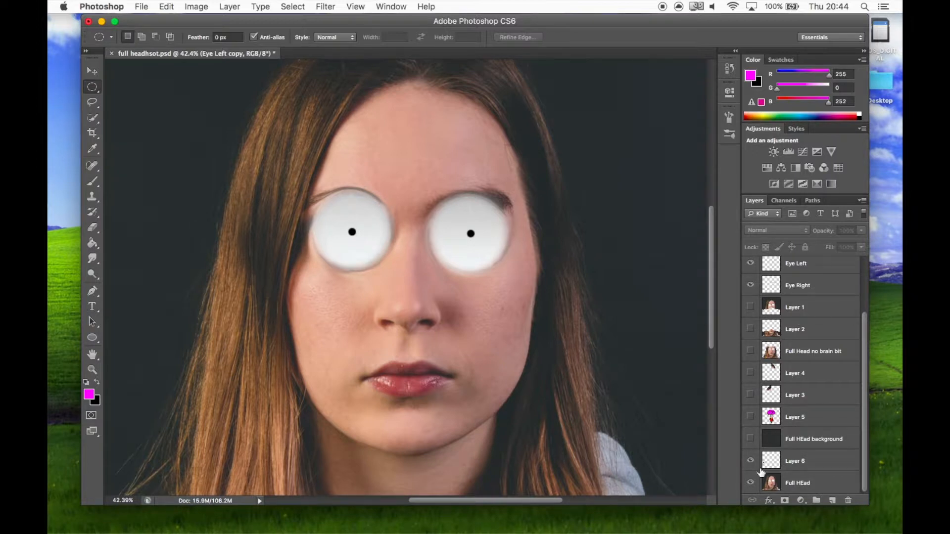
Step: Replace the visible Full HEad and Layer 6 layers with Layer 4, Layer 3 and Full Head no brain bit
{"action": "left_click", "coordinate": [749, 483]}
{"action": "left_click", "coordinate": [750, 461]}
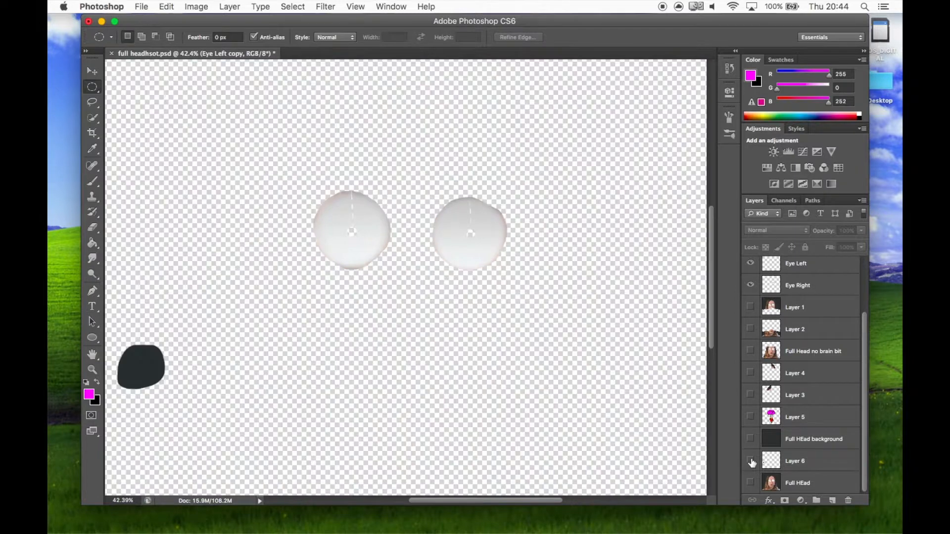
{"action": "left_click", "coordinate": [750, 373]}
{"action": "left_click", "coordinate": [751, 395]}
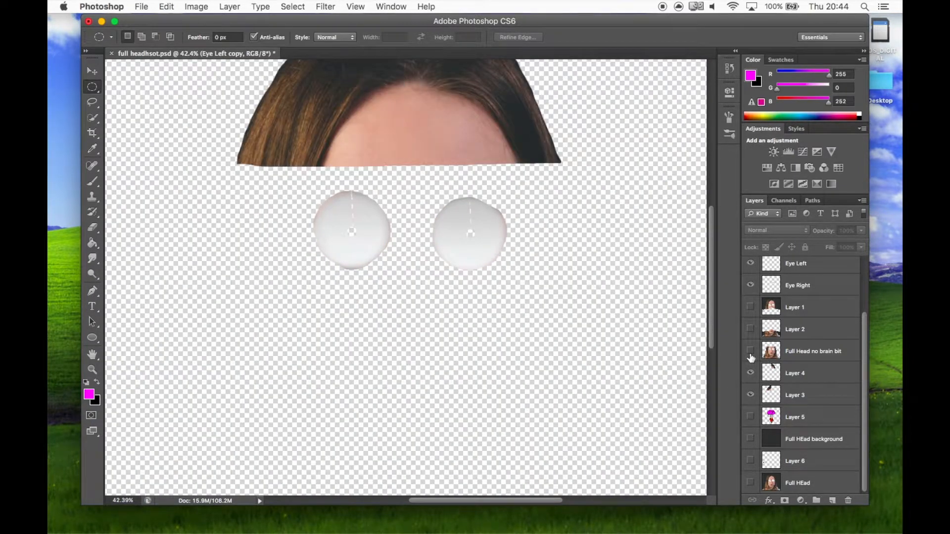
{"action": "left_click", "coordinate": [749, 350]}
{"action": "scroll", "coordinate": [475, 276], "scroll_direction": "up", "scroll_amount": 3}
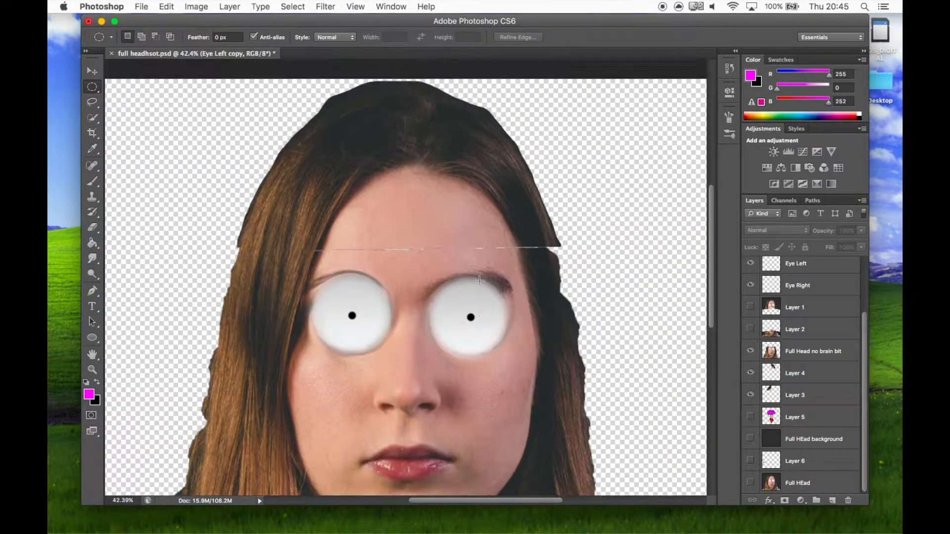
{"action": "scroll", "coordinate": [479, 281], "scroll_direction": "down", "scroll_amount": 2}
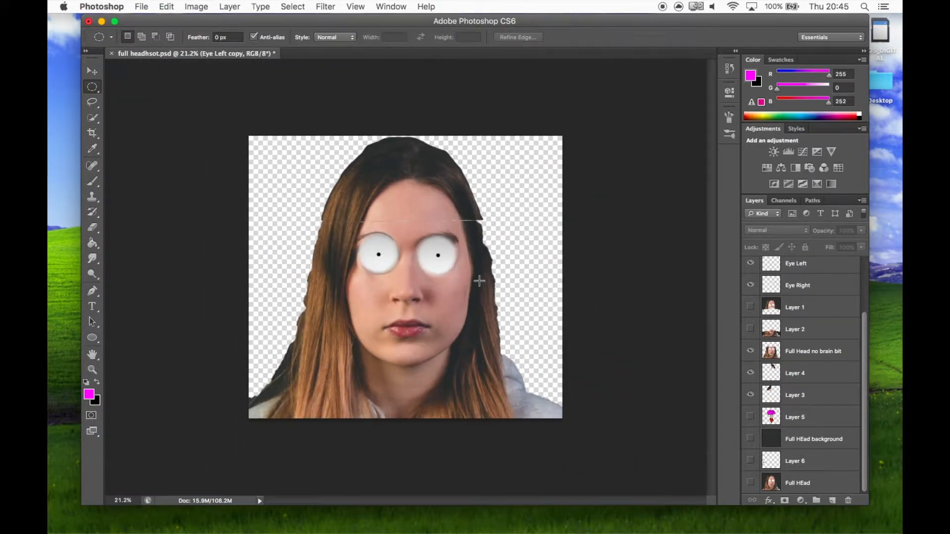
{"action": "scroll", "coordinate": [778, 403], "scroll_direction": "up", "scroll_amount": 3}
{"action": "scroll", "coordinate": [778, 413], "scroll_direction": "down", "scroll_amount": 3}
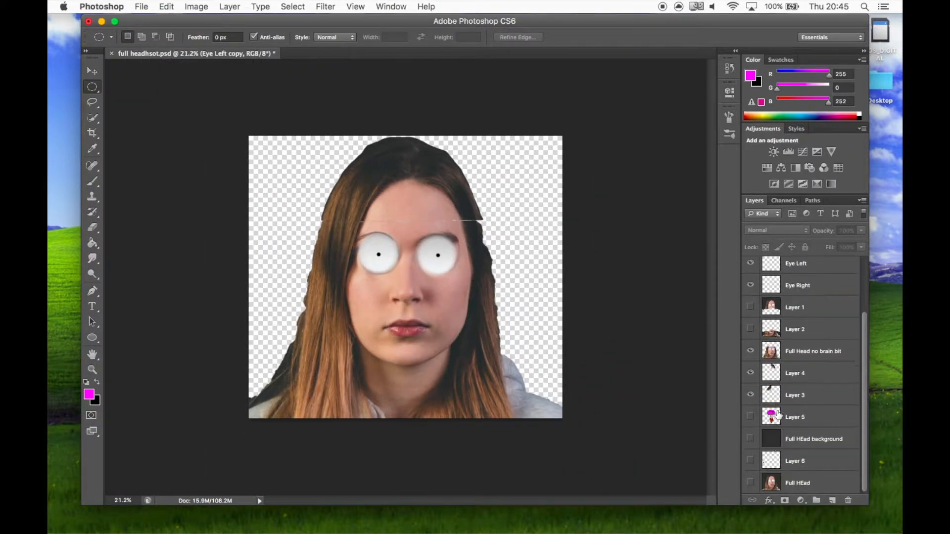
Step: Preview the head cutout against the Full HEad background layer and hide that background again
{"action": "left_click", "coordinate": [751, 439]}
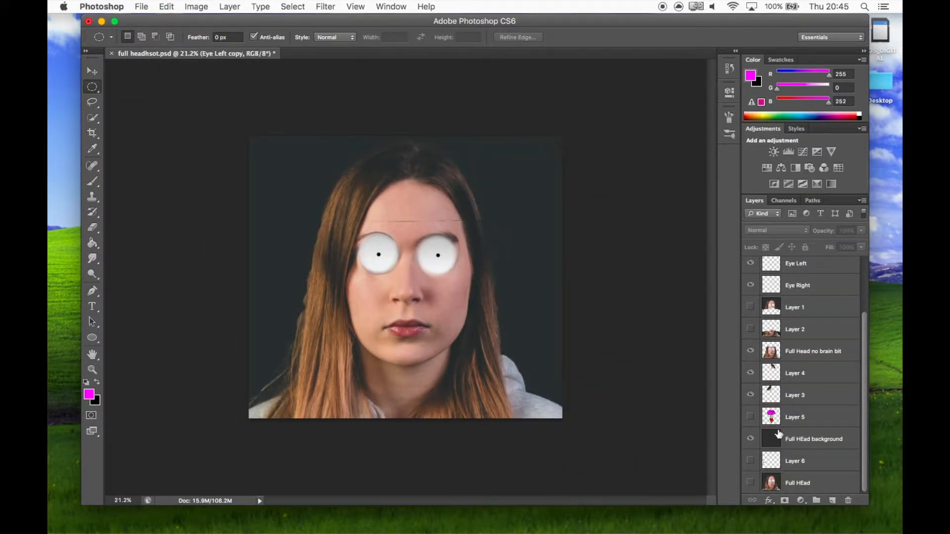
{"action": "left_click", "coordinate": [750, 439]}
{"action": "scroll", "coordinate": [785, 395], "scroll_direction": "up", "scroll_amount": 3}
{"action": "scroll", "coordinate": [787, 396], "scroll_direction": "down", "scroll_amount": 3}
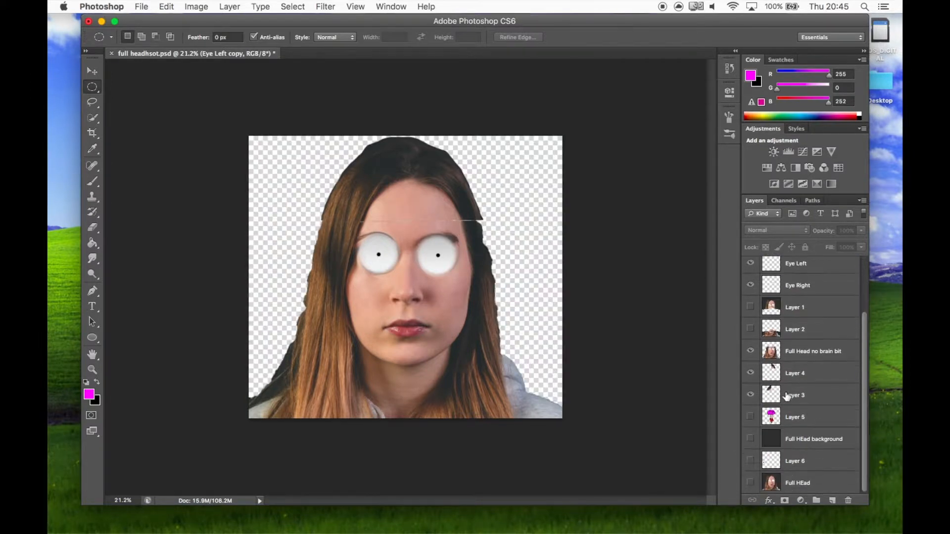
Step: Toggle Layer 3 and Layer 4 off and back on to inspect the upper head pieces
{"action": "left_click", "coordinate": [750, 396]}
{"action": "left_click", "coordinate": [750, 396]}
{"action": "left_click", "coordinate": [750, 374]}
{"action": "left_click", "coordinate": [751, 374]}
{"action": "left_click_drag", "start_coordinate": [397, 213], "coordinate": [338, 214]}
{"action": "key", "text": "super+d"}
{"action": "scroll", "coordinate": [823, 365], "scroll_direction": "up", "scroll_amount": 3}
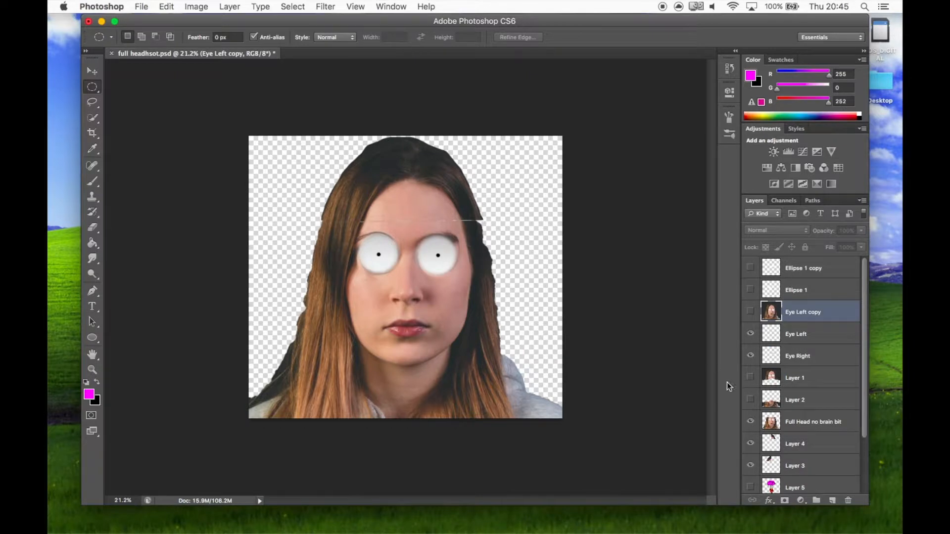
{"action": "scroll", "coordinate": [761, 447], "scroll_direction": "down", "scroll_amount": 3}
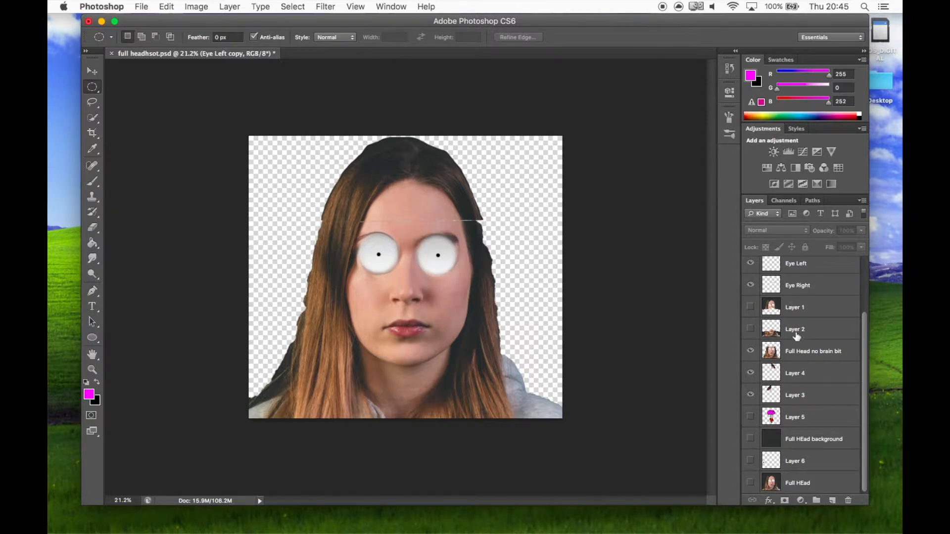
{"action": "scroll", "coordinate": [795, 335], "scroll_direction": "up", "scroll_amount": 3}
{"action": "scroll", "coordinate": [796, 344], "scroll_direction": "down", "scroll_amount": 3}
{"action": "left_click", "coordinate": [133, 6]}
{"action": "left_click", "coordinate": [134, 6]}
Step: Switch to Finder, view the image in the background twhirling folder and return to photoshop files
{"action": "mouse_move", "coordinate": [305, 529]}
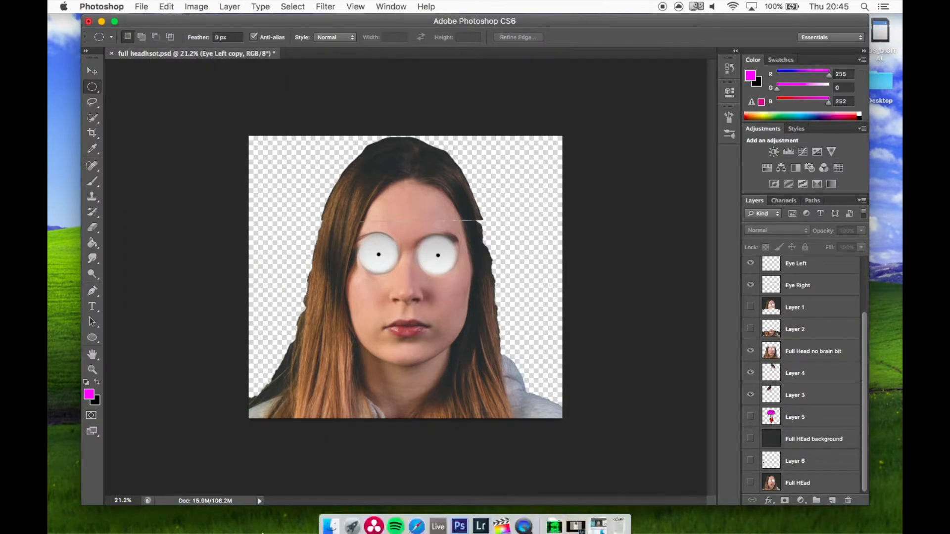
{"action": "left_click", "coordinate": [331, 520]}
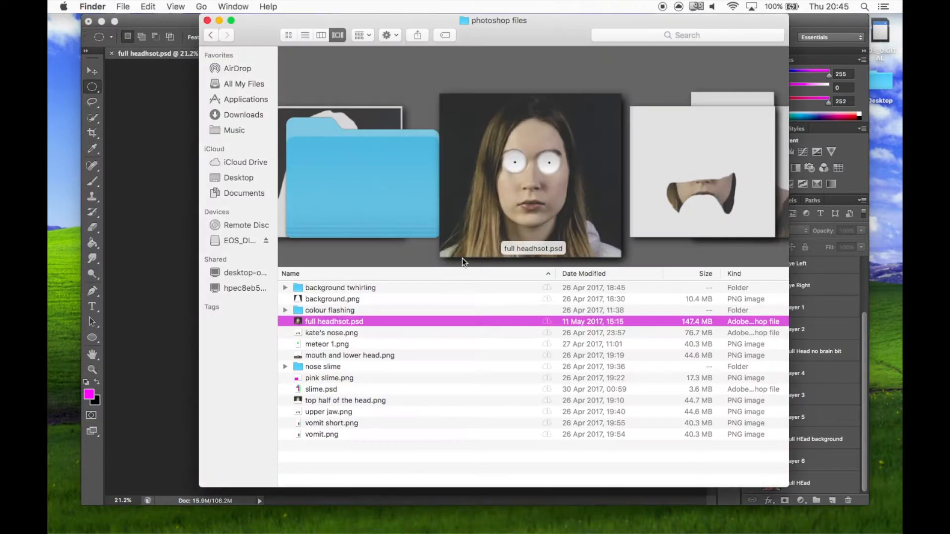
{"action": "double_click", "coordinate": [344, 288]}
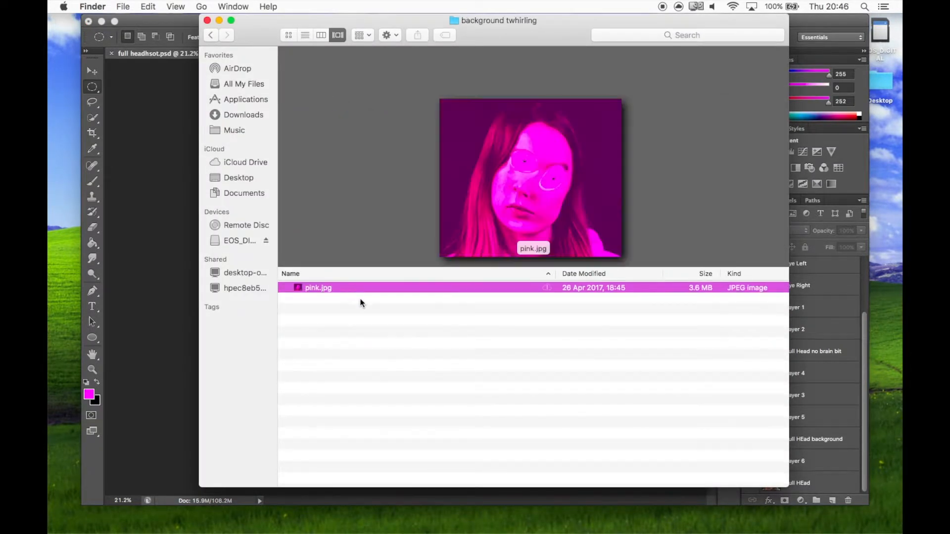
{"action": "left_click", "coordinate": [212, 35]}
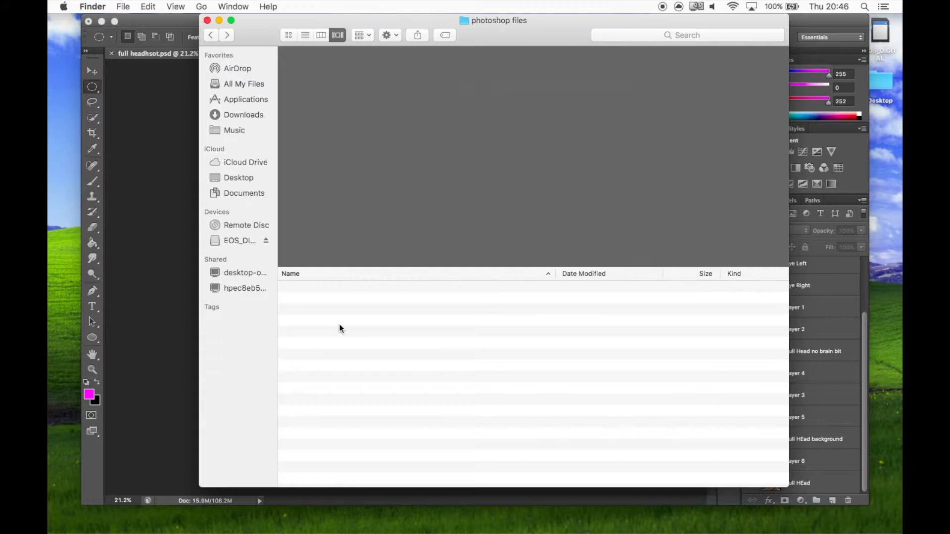
Step: Open the colour flashing folder and browse previews of its solid-colour JPEG images
{"action": "double_click", "coordinate": [329, 310]}
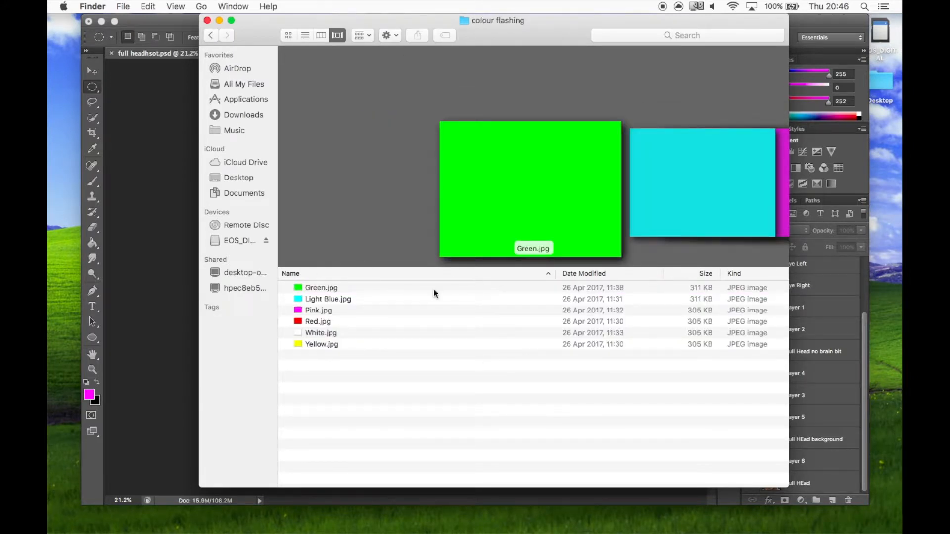
{"action": "left_click", "coordinate": [335, 345]}
{"action": "key", "text": "Up"}
{"action": "key", "text": "Up"}
{"action": "key", "text": "Up"}
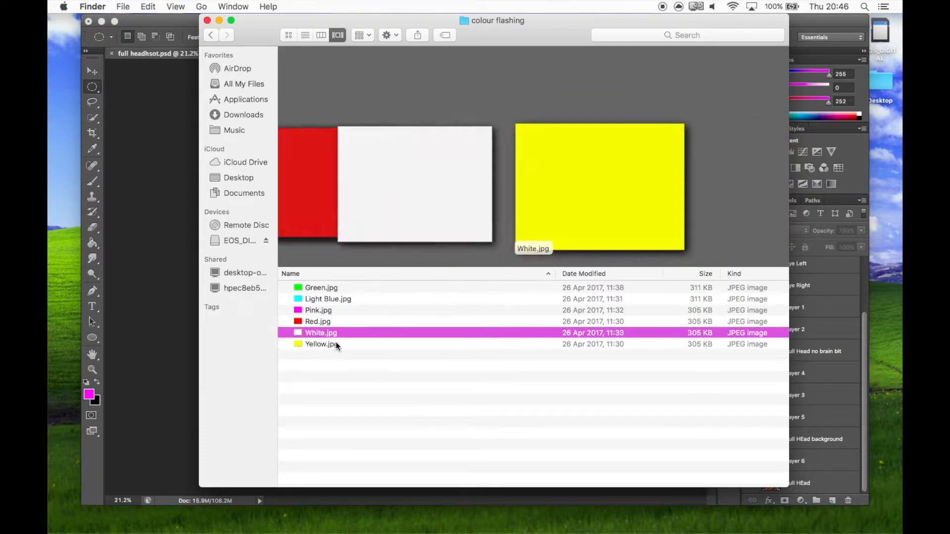
{"action": "key", "text": "Up"}
{"action": "key", "text": "Up"}
{"action": "key", "text": "Down"}
{"action": "key", "text": "Down"}
{"action": "key", "text": "Down"}
{"action": "key", "text": "Down"}
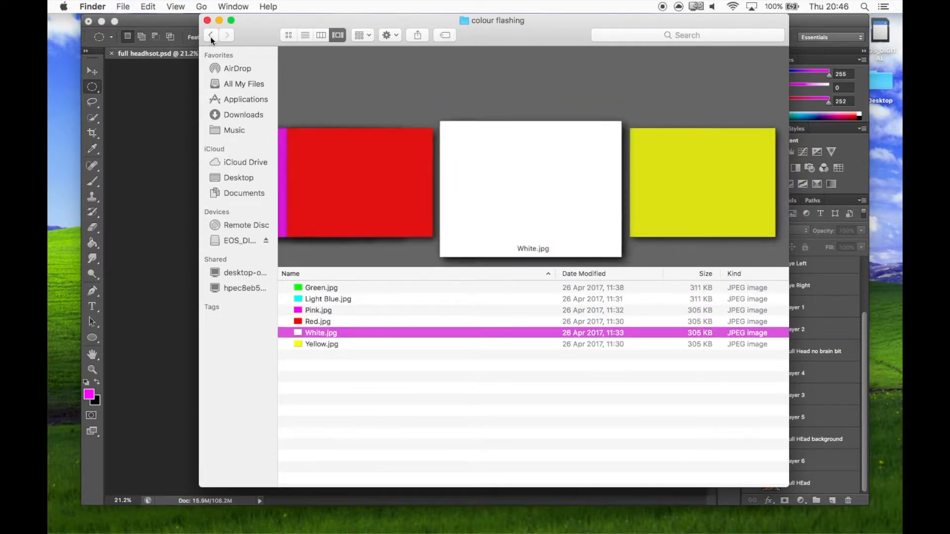
Step: Return to the photoshop files folder, expand nose slime and open slime.psd in Photoshop
{"action": "left_click", "coordinate": [210, 35]}
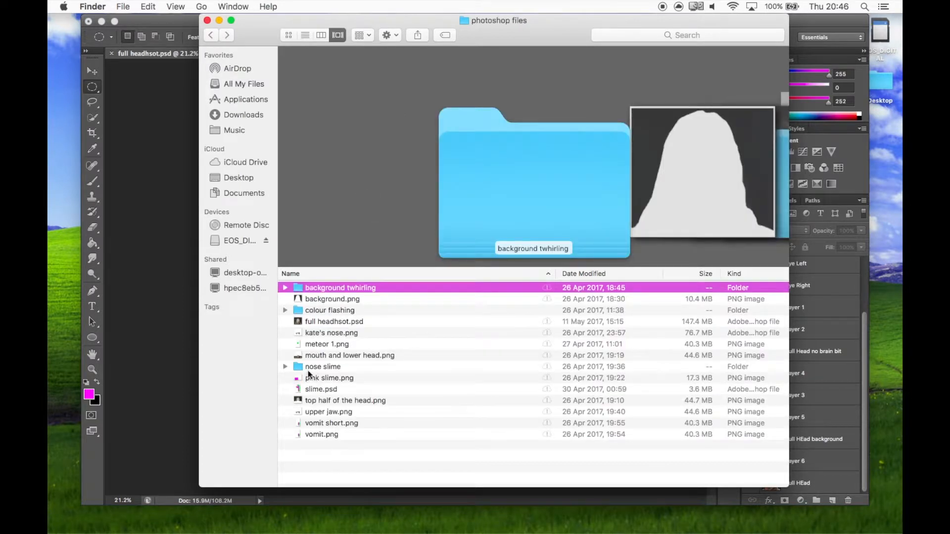
{"action": "left_click", "coordinate": [286, 367]}
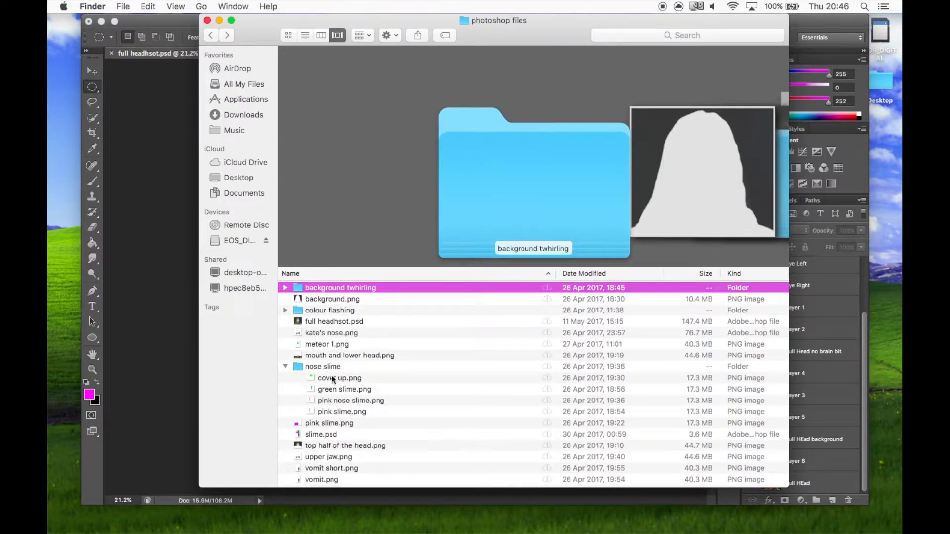
{"action": "double_click", "coordinate": [334, 435]}
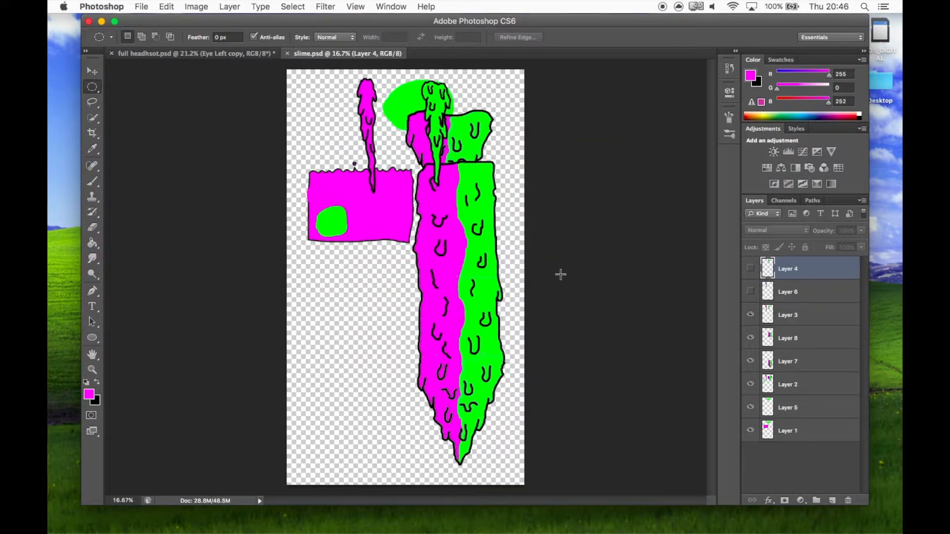
Step: Show Layer 6 and Layer 4 of the slime artwork to check them and hide both again
{"action": "left_click", "coordinate": [749, 291]}
{"action": "left_click", "coordinate": [750, 268]}
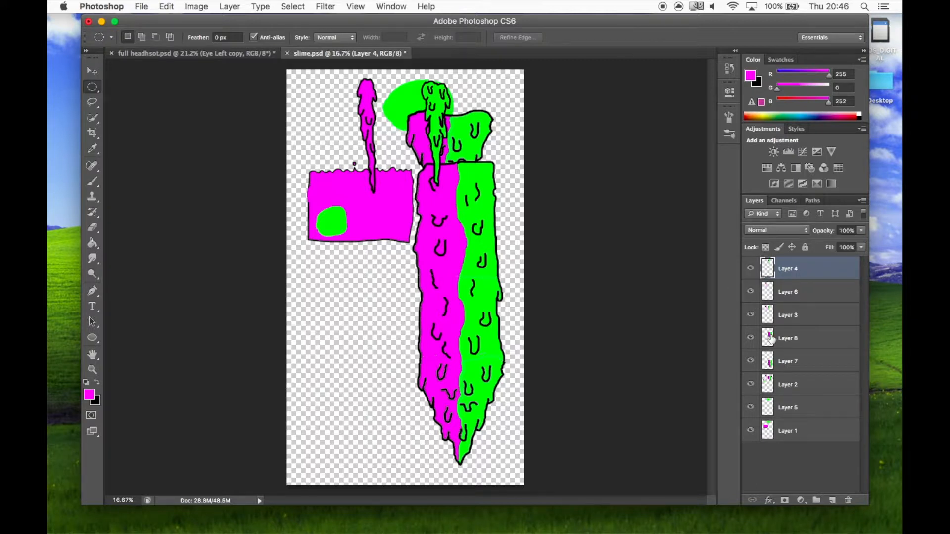
{"action": "left_click", "coordinate": [750, 292]}
{"action": "left_click", "coordinate": [749, 268]}
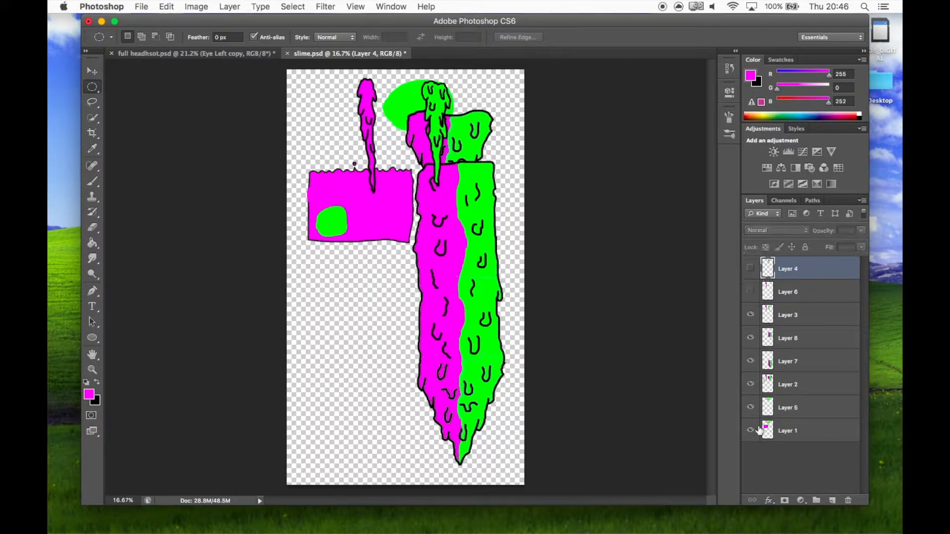
Step: Hide every slime layer except Layer 1 and examine the foreground colour's values and the pink slime shape
{"action": "left_click_drag", "start_coordinate": [750, 407], "coordinate": [749, 297]}
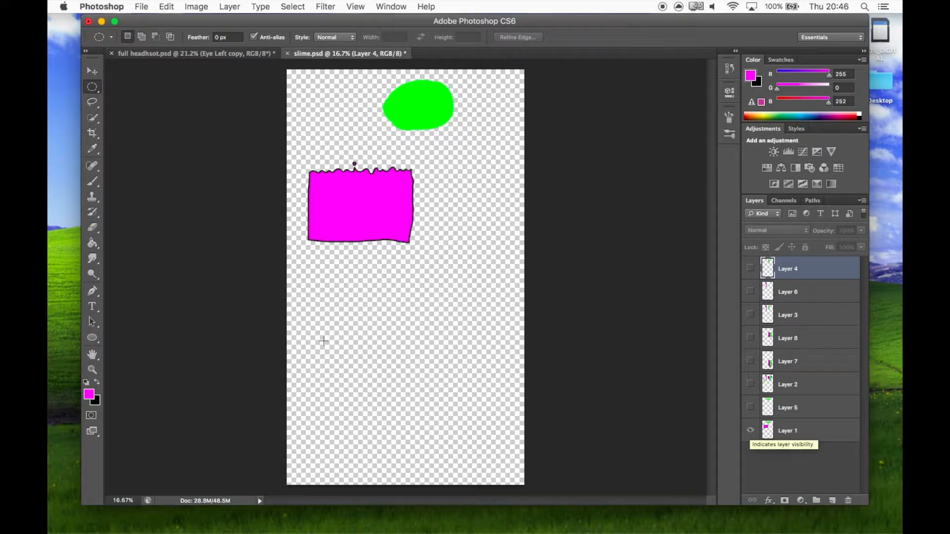
{"action": "left_click", "coordinate": [88, 394]}
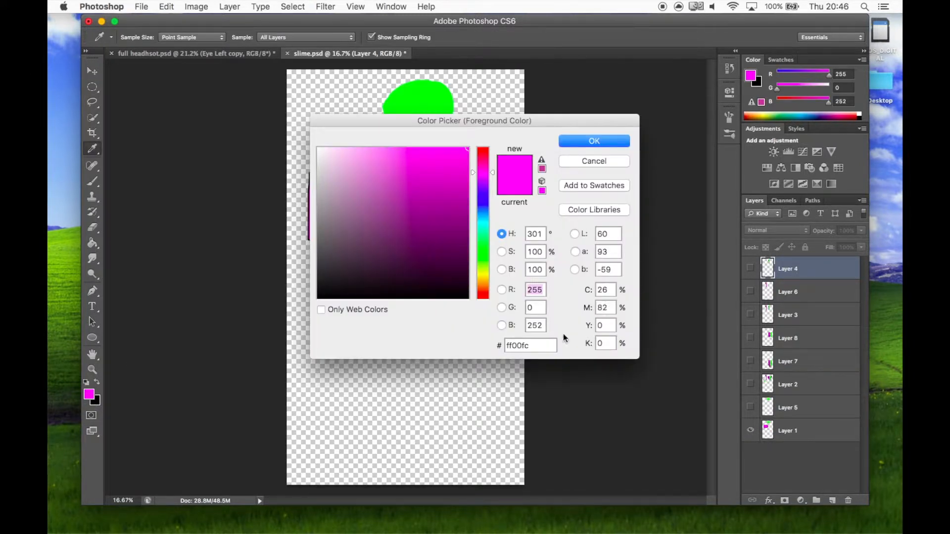
{"action": "left_click", "coordinate": [574, 161]}
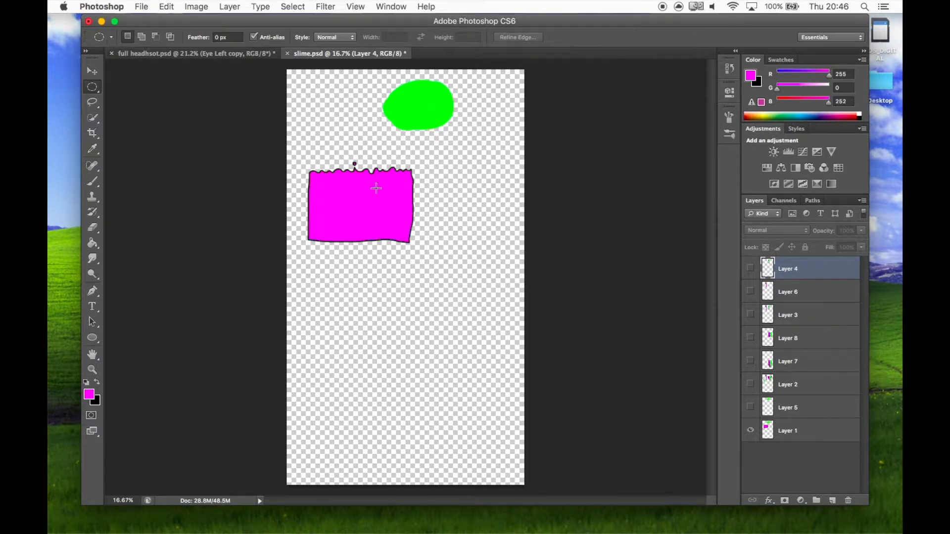
{"action": "scroll", "coordinate": [376, 188], "scroll_direction": "up", "scroll_amount": 5}
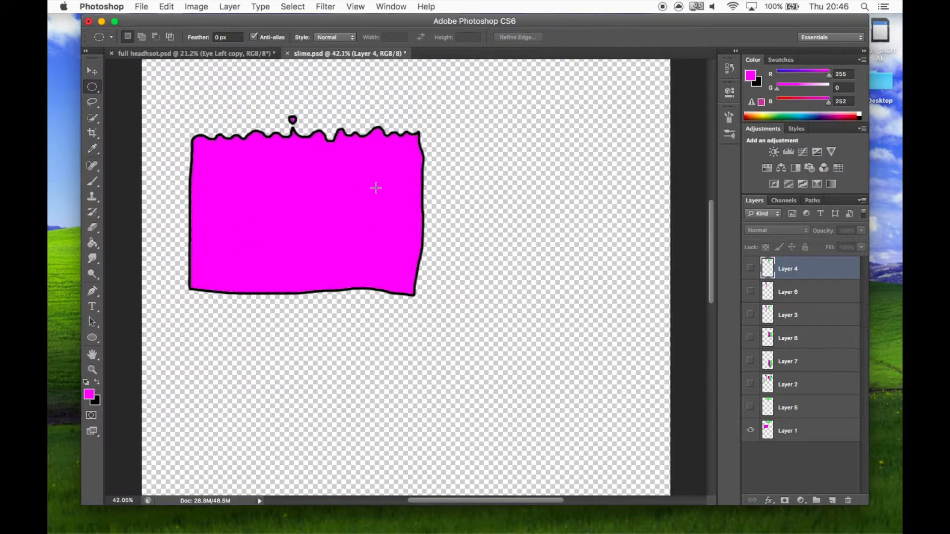
{"action": "scroll", "coordinate": [376, 188], "scroll_direction": "down", "scroll_amount": 2}
{"action": "scroll", "coordinate": [620, 366], "scroll_direction": "down", "scroll_amount": 3}
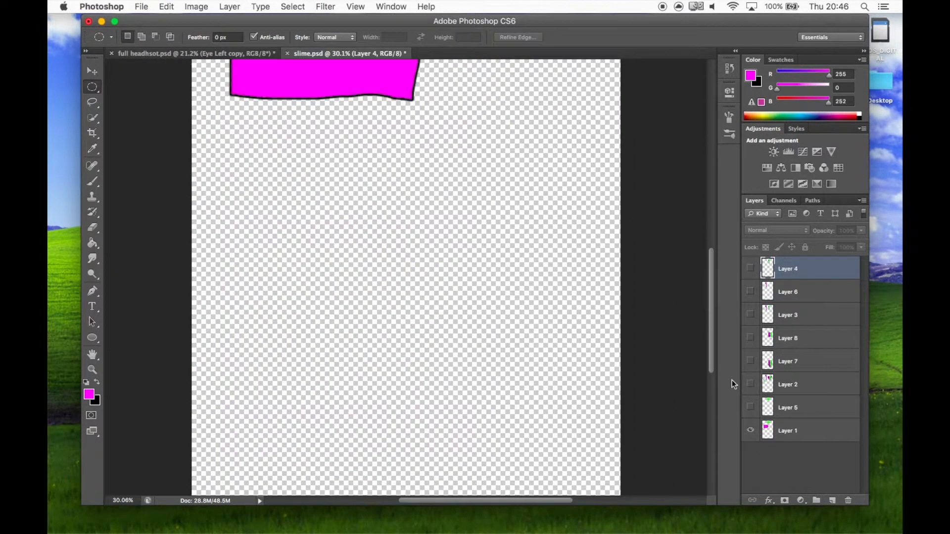
Step: Show Layer 7 with the lower pink and green slime and activate the Brush tool
{"action": "left_click", "coordinate": [750, 363]}
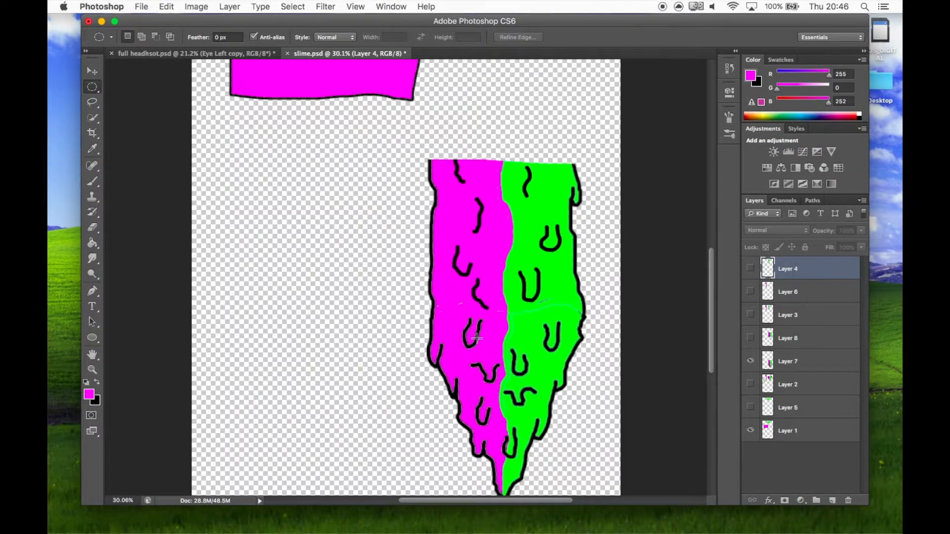
{"action": "scroll", "coordinate": [476, 339], "scroll_direction": "down", "scroll_amount": 2}
{"action": "left_click", "coordinate": [92, 182]}
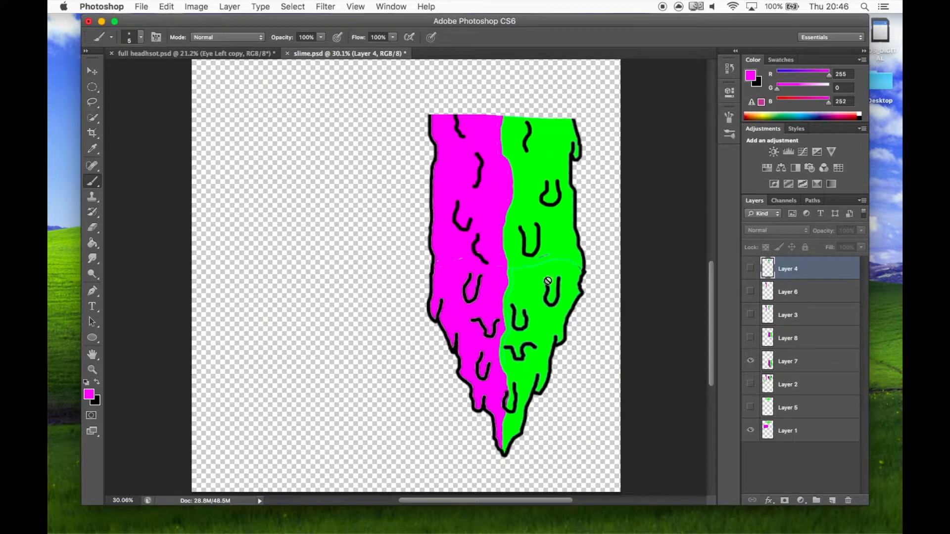
Step: On Layer 7, paint an open black drip outline with a 24 px brush beside the existing two-coloured slime
{"action": "left_click", "coordinate": [793, 367]}
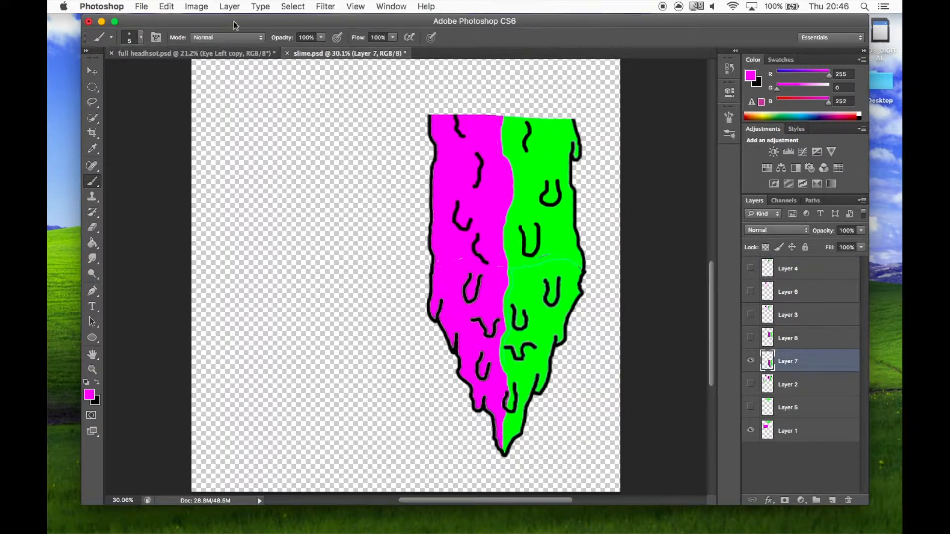
{"action": "left_click", "coordinate": [141, 38]}
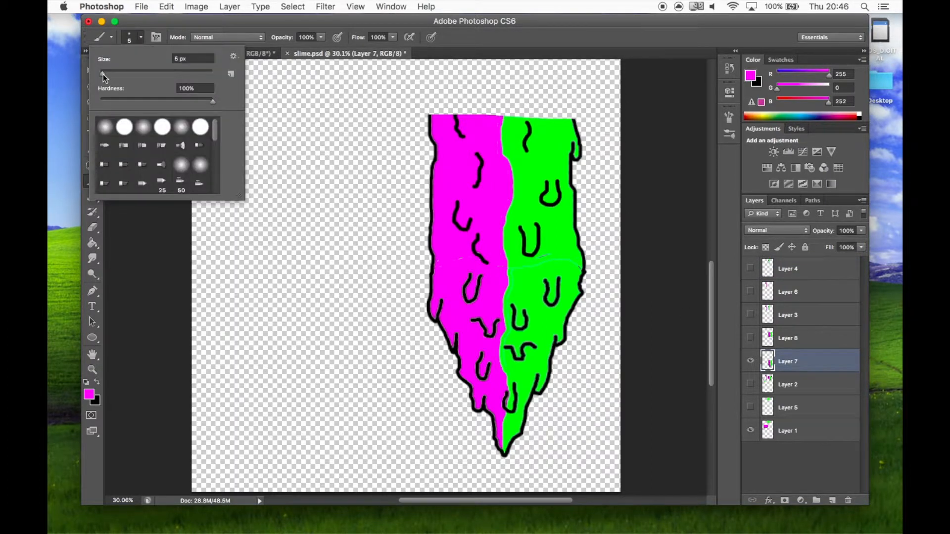
{"action": "left_click_drag", "start_coordinate": [103, 73], "coordinate": [112, 74]}
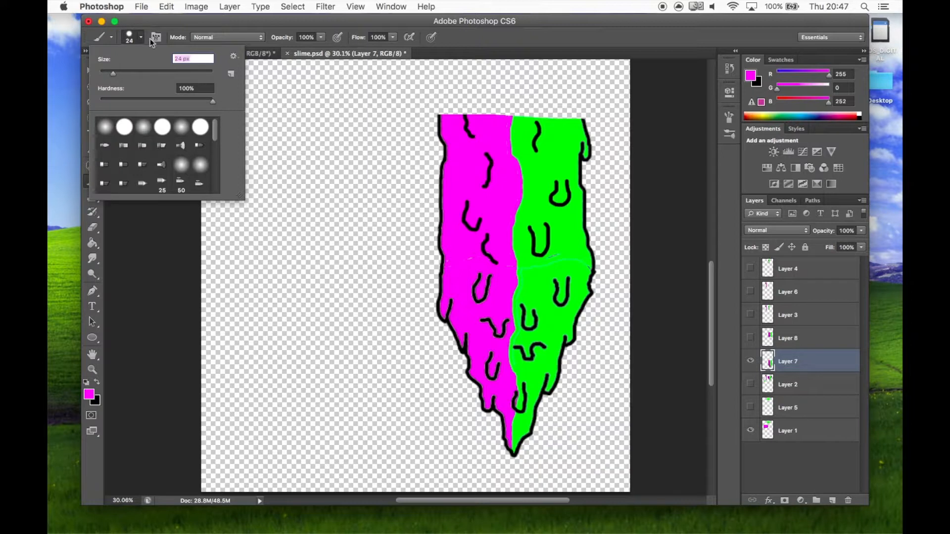
{"action": "left_click", "coordinate": [129, 37]}
{"action": "left_click", "coordinate": [97, 382]}
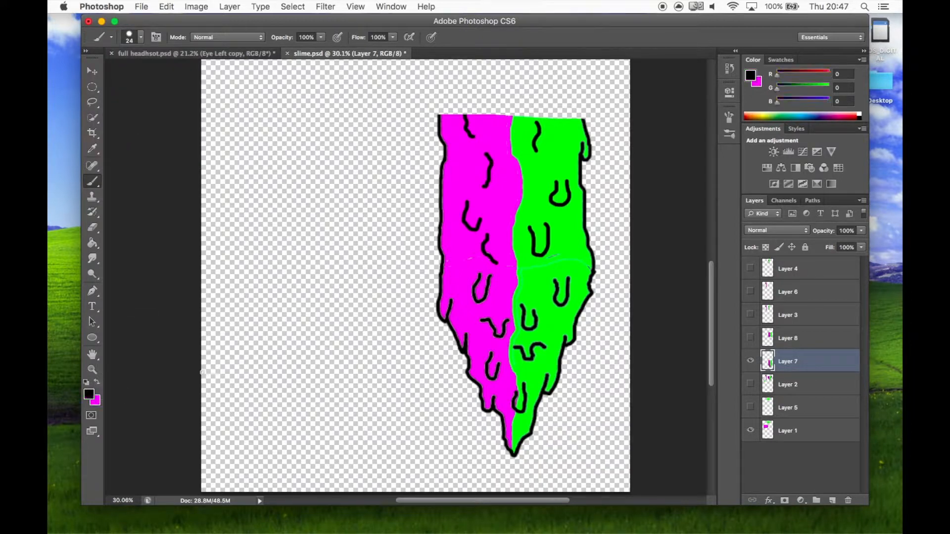
{"action": "mouse_move", "coordinate": [281, 159]}
{"action": "left_mouse_down"}
{"action": "mouse_move", "coordinate": [274, 285]}
{"action": "mouse_move", "coordinate": [280, 297]}
{"action": "mouse_move", "coordinate": [288, 283]}
{"action": "mouse_move", "coordinate": [299, 389]}
{"action": "mouse_move", "coordinate": [313, 399]}
{"action": "mouse_move", "coordinate": [325, 439]}
{"action": "mouse_move", "coordinate": [342, 360]}
{"action": "mouse_move", "coordinate": [349, 375]}
{"action": "mouse_move", "coordinate": [345, 305]}
{"action": "mouse_move", "coordinate": [348, 312]}
{"action": "mouse_move", "coordinate": [356, 301]}
{"action": "mouse_move", "coordinate": [367, 224]}
{"action": "mouse_move", "coordinate": [365, 168]}
{"action": "left_mouse_up"}
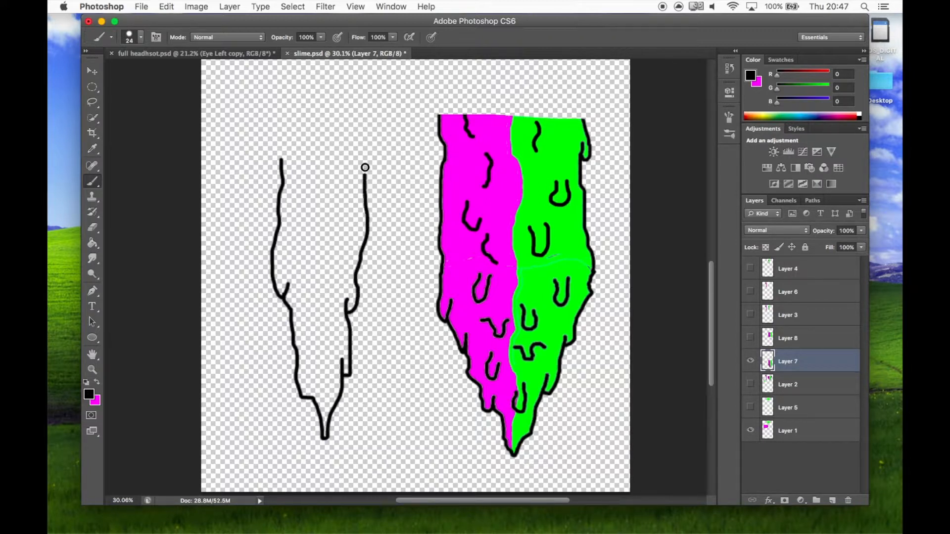
Step: Paint short drip marks inside the new black outline and close its open upper edge
{"action": "left_click_drag", "start_coordinate": [299, 170], "coordinate": [304, 197]}
{"action": "mouse_move", "coordinate": [306, 234]}
{"action": "left_mouse_down"}
{"action": "mouse_move", "coordinate": [305, 254]}
{"action": "mouse_move", "coordinate": [316, 252]}
{"action": "left_mouse_up"}
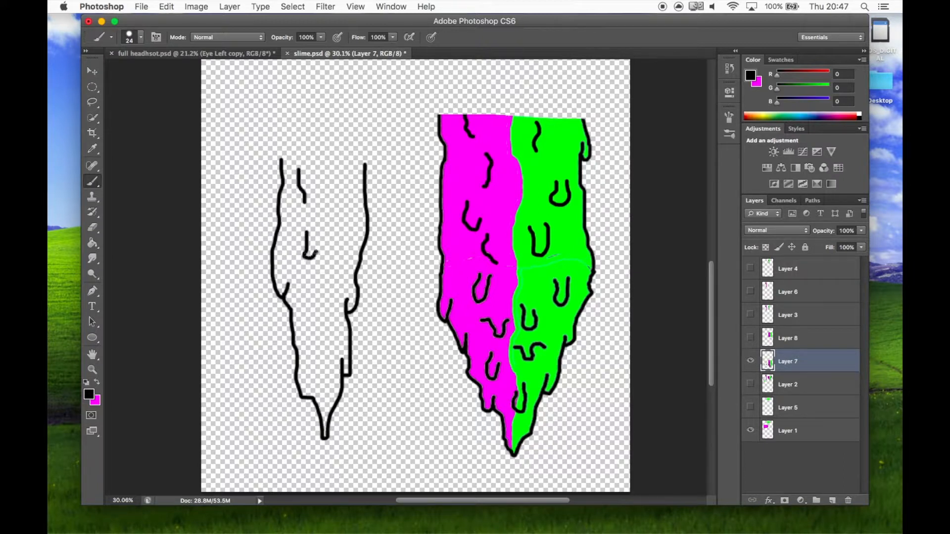
{"action": "left_click_drag", "start_coordinate": [319, 289], "coordinate": [328, 339]}
{"action": "left_click_drag", "start_coordinate": [319, 378], "coordinate": [326, 394]}
{"action": "left_click_drag", "start_coordinate": [332, 203], "coordinate": [344, 239]}
{"action": "left_click_drag", "start_coordinate": [337, 174], "coordinate": [345, 184]}
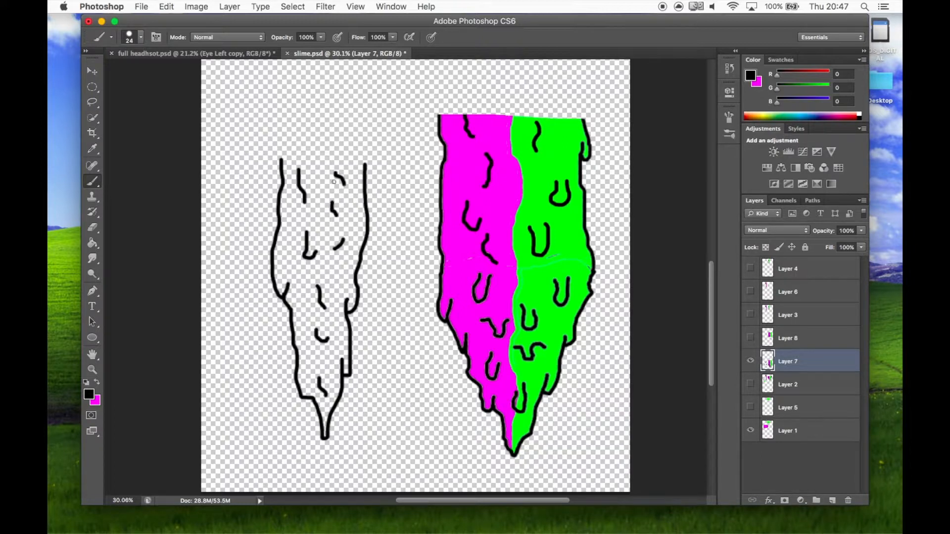
{"action": "left_click_drag", "start_coordinate": [281, 160], "coordinate": [364, 164]}
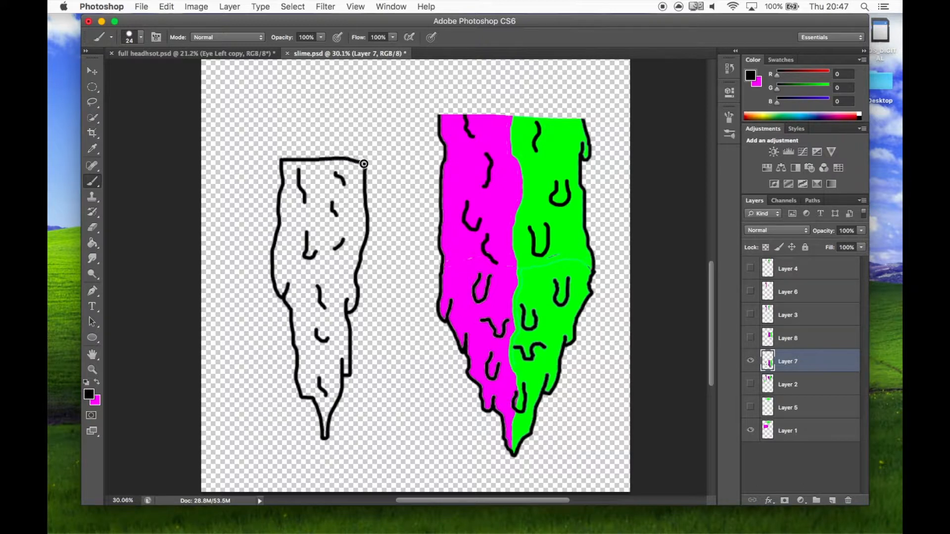
Step: Fill the closed drip outline with the pink colour using the Paint Bucket
{"action": "left_click", "coordinate": [97, 382]}
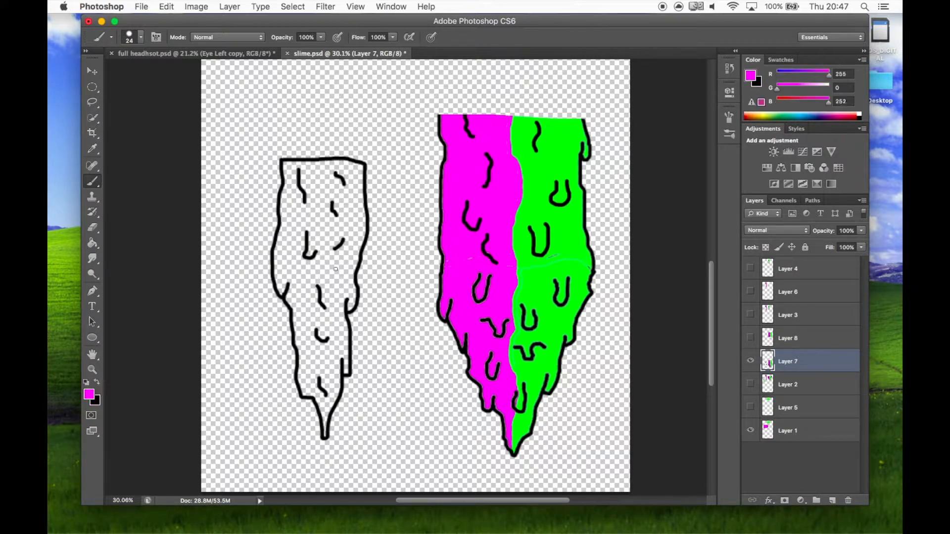
{"action": "left_click", "coordinate": [92, 243]}
{"action": "left_click", "coordinate": [331, 270]}
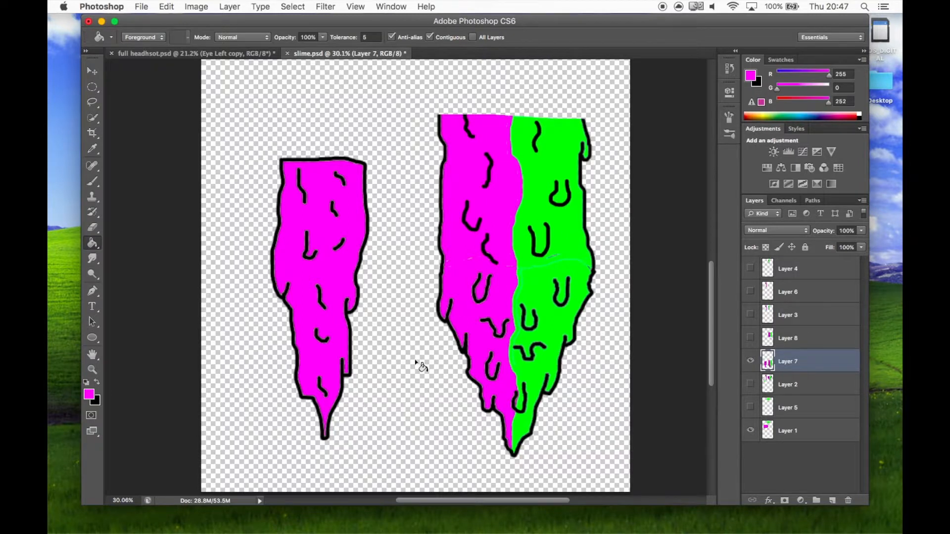
Step: Hide Layer 1 so only Layer 7 shows, and sample its slime's green as the foreground colour
{"action": "scroll", "coordinate": [419, 366], "scroll_direction": "down", "scroll_amount": 6}
{"action": "scroll", "coordinate": [419, 366], "scroll_direction": "up", "scroll_amount": 5}
{"action": "scroll", "coordinate": [420, 366], "scroll_direction": "down", "scroll_amount": 5}
{"action": "scroll", "coordinate": [419, 366], "scroll_direction": "up", "scroll_amount": 3}
{"action": "left_click", "coordinate": [750, 360]}
{"action": "left_click", "coordinate": [750, 429]}
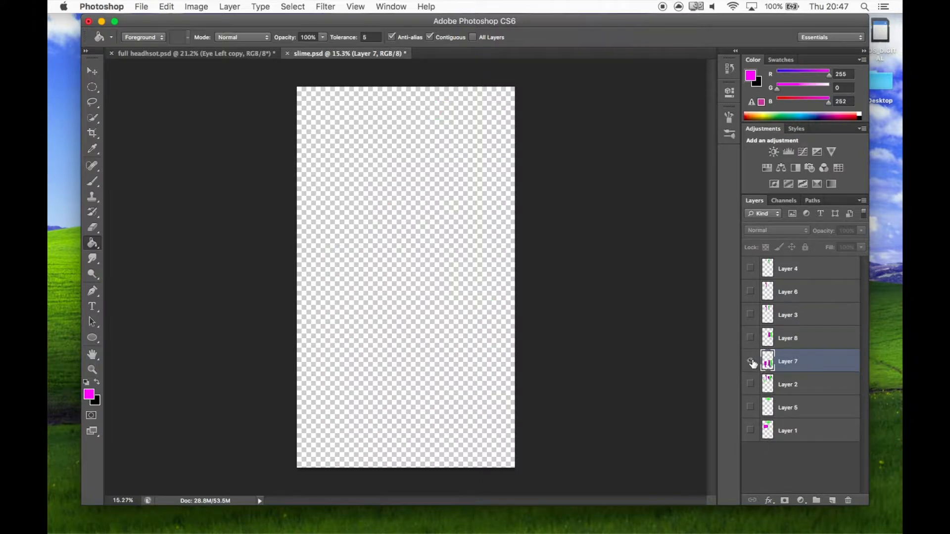
{"action": "left_click", "coordinate": [751, 361]}
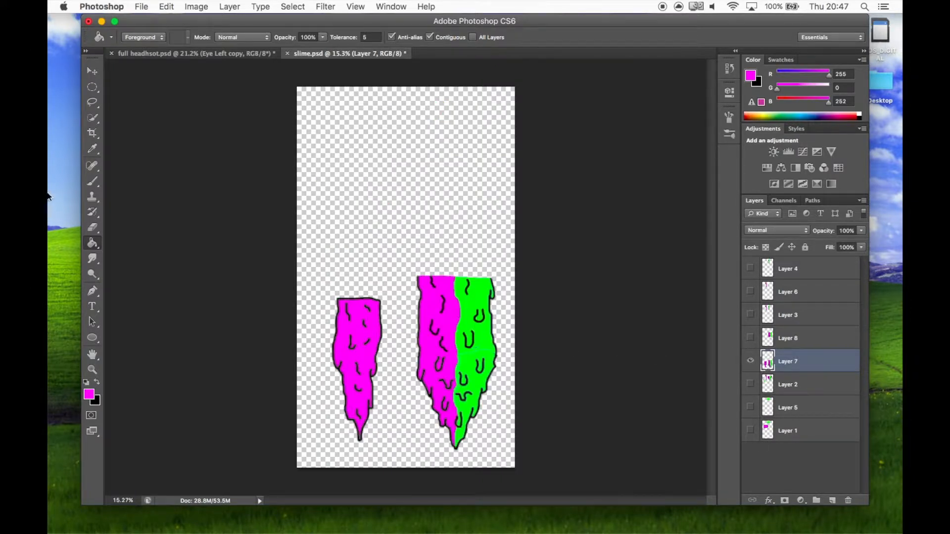
{"action": "left_click", "coordinate": [92, 149]}
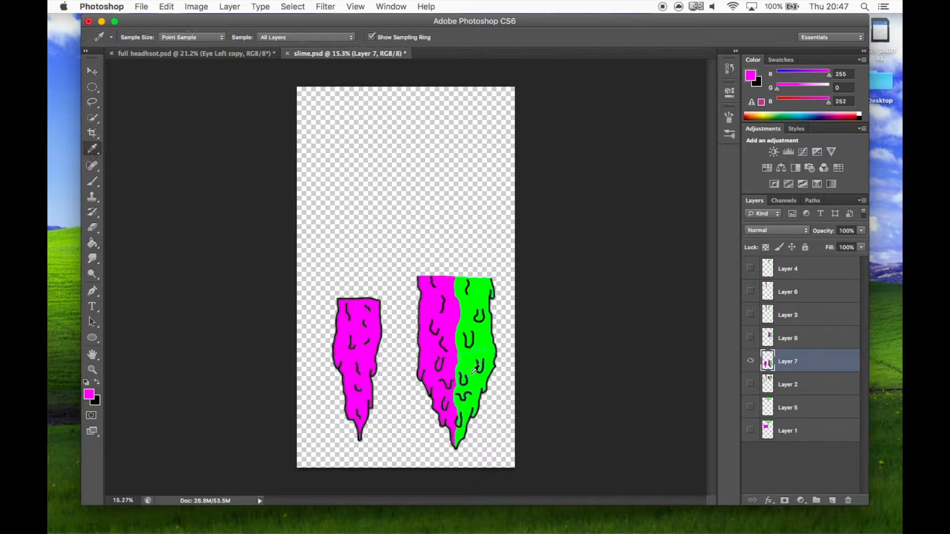
{"action": "left_click", "coordinate": [470, 381]}
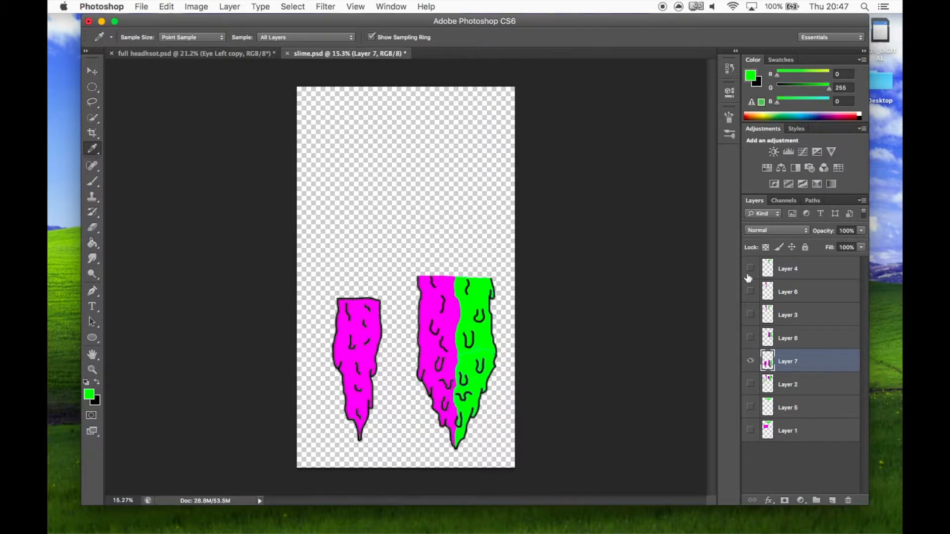
Step: Show slime Layers 8, 3, 6 and 4 to check them, and leave only Layer 4 visible
{"action": "left_click", "coordinate": [751, 338]}
{"action": "left_click", "coordinate": [751, 315]}
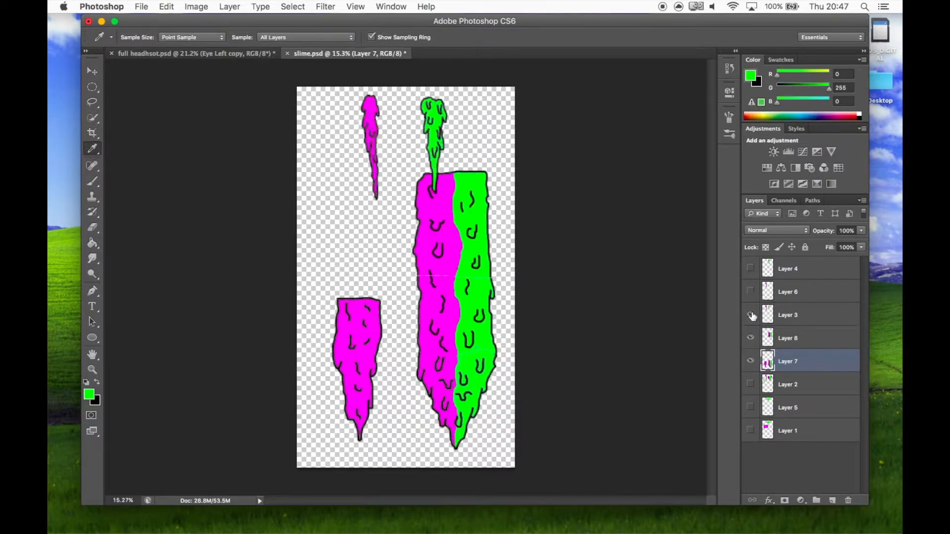
{"action": "left_click", "coordinate": [750, 292]}
{"action": "left_click", "coordinate": [750, 268]}
{"action": "left_click", "coordinate": [751, 315]}
{"action": "left_click_drag", "start_coordinate": [750, 361], "coordinate": [750, 337]}
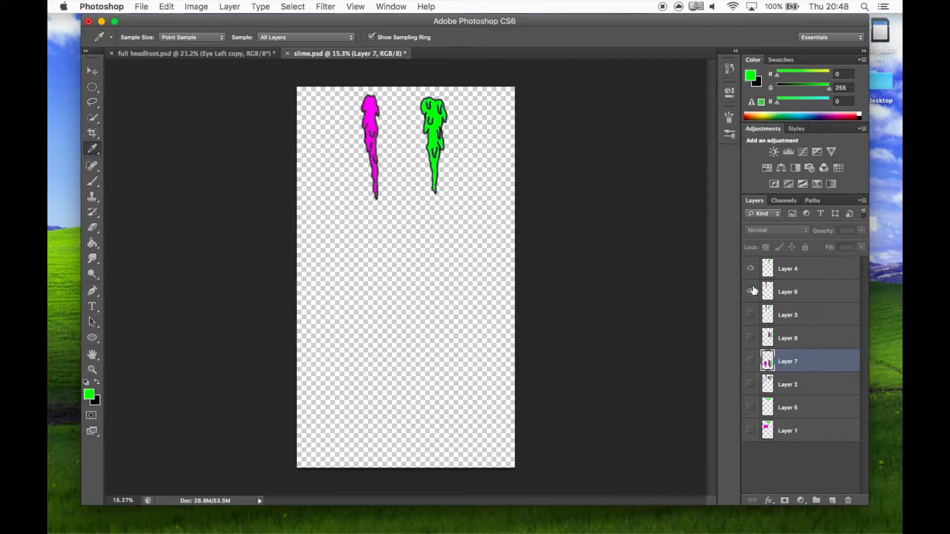
{"action": "left_click", "coordinate": [750, 291]}
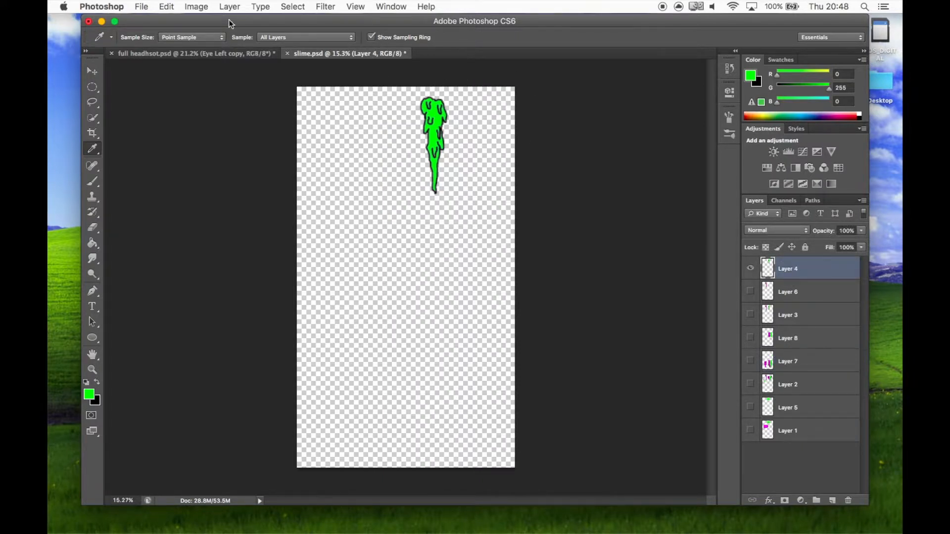
Step: Examine the Save As settings for slime.psd and cancel without saving
{"action": "left_click", "coordinate": [141, 7]}
{"action": "left_click", "coordinate": [159, 143]}
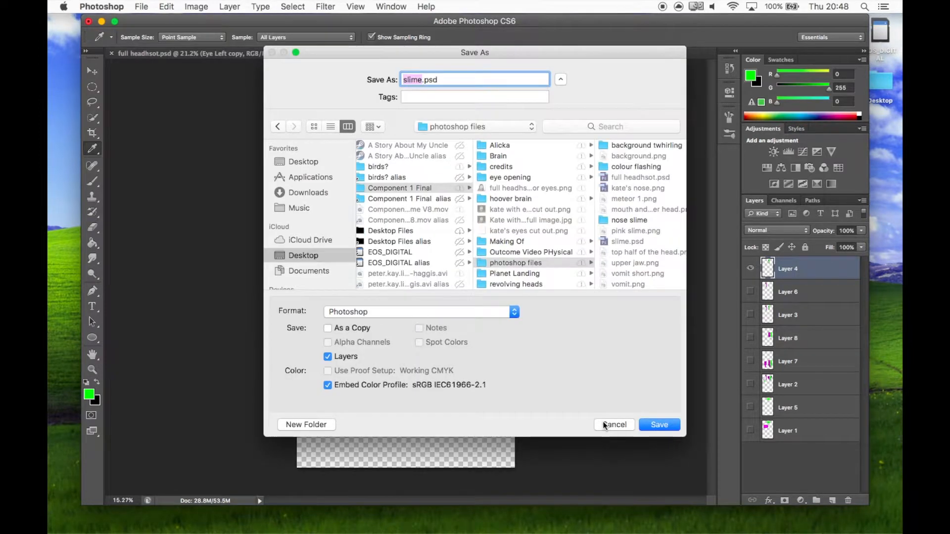
{"action": "left_click", "coordinate": [611, 423]}
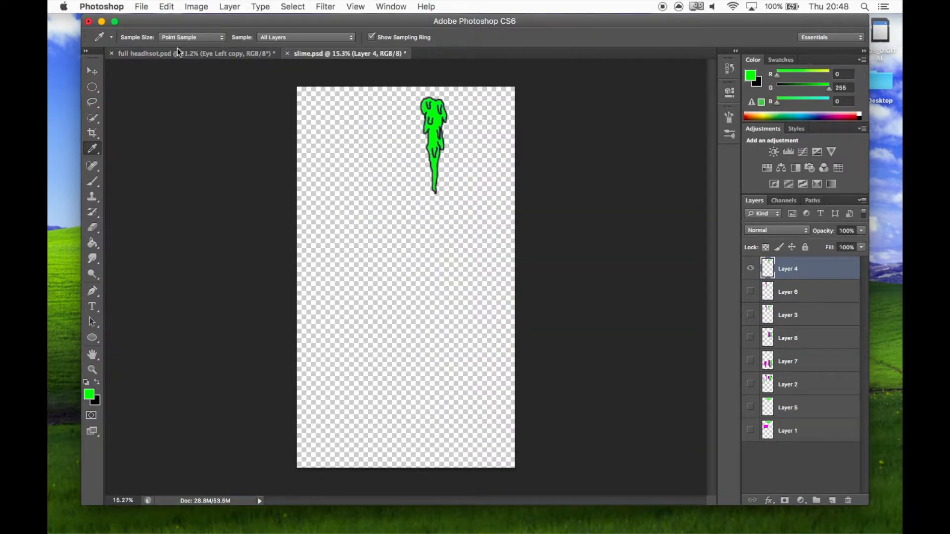
Step: Switch to Finder and look through the image previews in the photoshop files folder up to mouth and lower head.png
{"action": "left_click", "coordinate": [330, 523]}
{"action": "scroll", "coordinate": [458, 393], "scroll_direction": "down", "scroll_amount": 2}
{"action": "key", "text": "Down"}
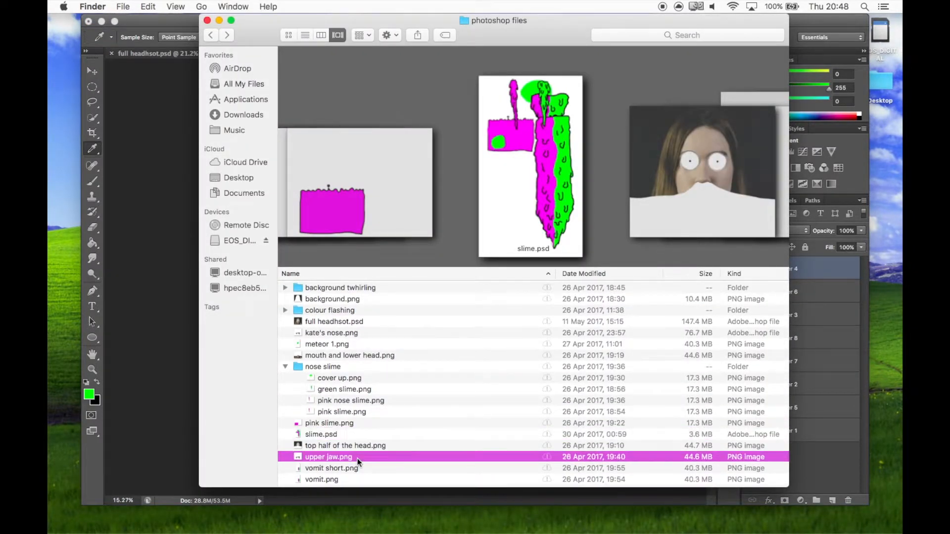
{"action": "key", "text": "Up"}
{"action": "key", "text": "Up"}
{"action": "key", "text": "Up"}
{"action": "key", "text": "Up"}
{"action": "key", "text": "Up"}
{"action": "key", "text": "Up"}
{"action": "key", "text": "Up"}
{"action": "key", "text": "Up"}
{"action": "key", "text": "Up"}
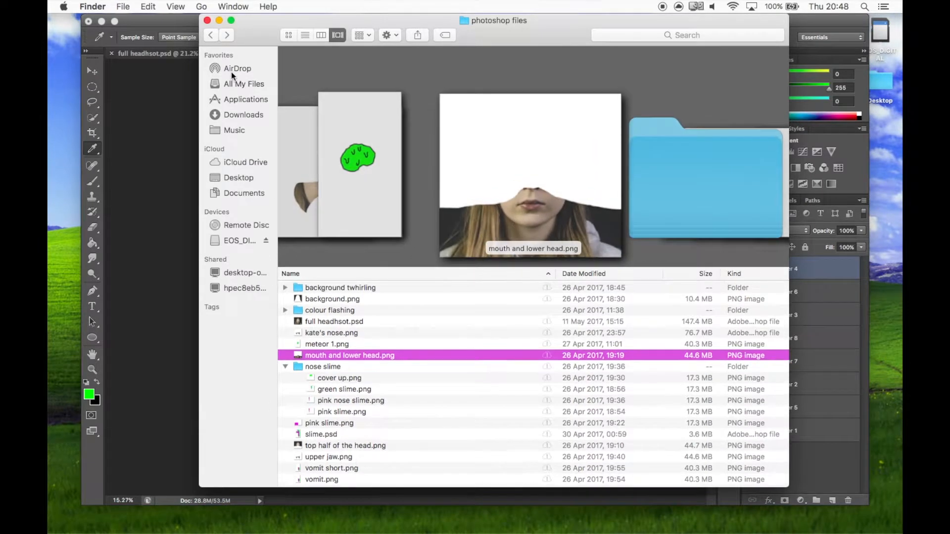
Step: Go back to the Component 1 Final folder and open the folder listed directly below revolving heads
{"action": "left_click", "coordinate": [209, 36]}
{"action": "scroll", "coordinate": [340, 304], "scroll_direction": "up", "scroll_amount": 2}
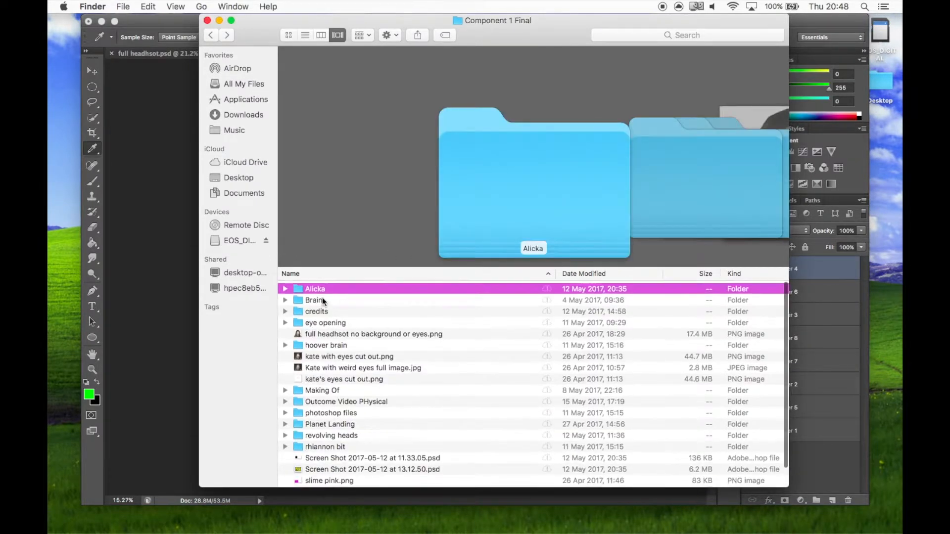
{"action": "scroll", "coordinate": [349, 351], "scroll_direction": "down", "scroll_amount": 2}
{"action": "scroll", "coordinate": [349, 351], "scroll_direction": "up", "scroll_amount": 1}
{"action": "scroll", "coordinate": [350, 351], "scroll_direction": "down", "scroll_amount": 1}
{"action": "scroll", "coordinate": [349, 356], "scroll_direction": "up", "scroll_amount": 1}
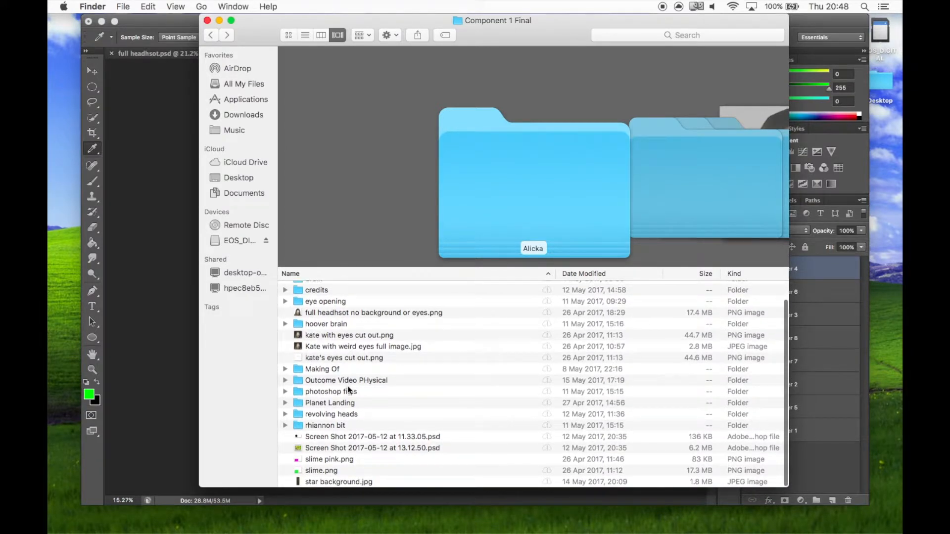
{"action": "double_click", "coordinate": [330, 423]}
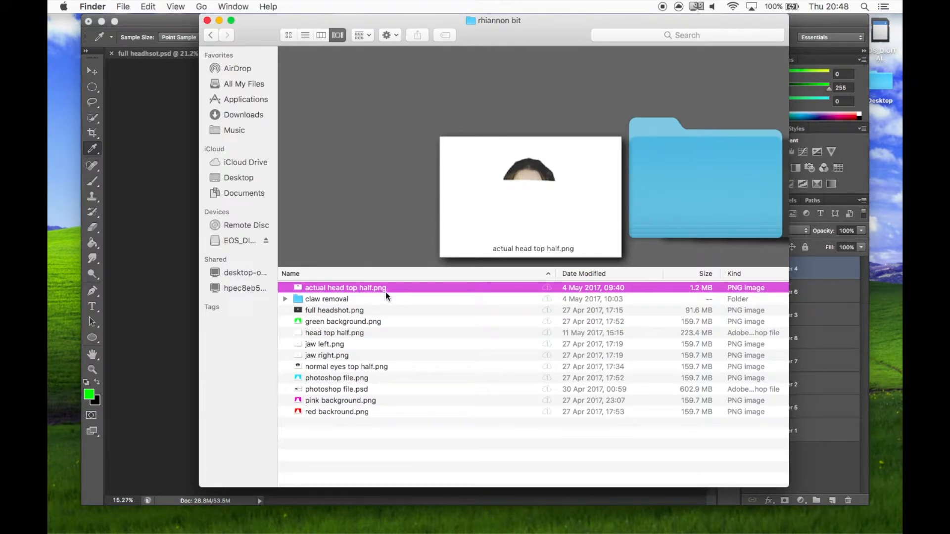
Step: Expand the claw removal folder to view its files and open photoshop file.psd in Photoshop
{"action": "left_click", "coordinate": [285, 299]}
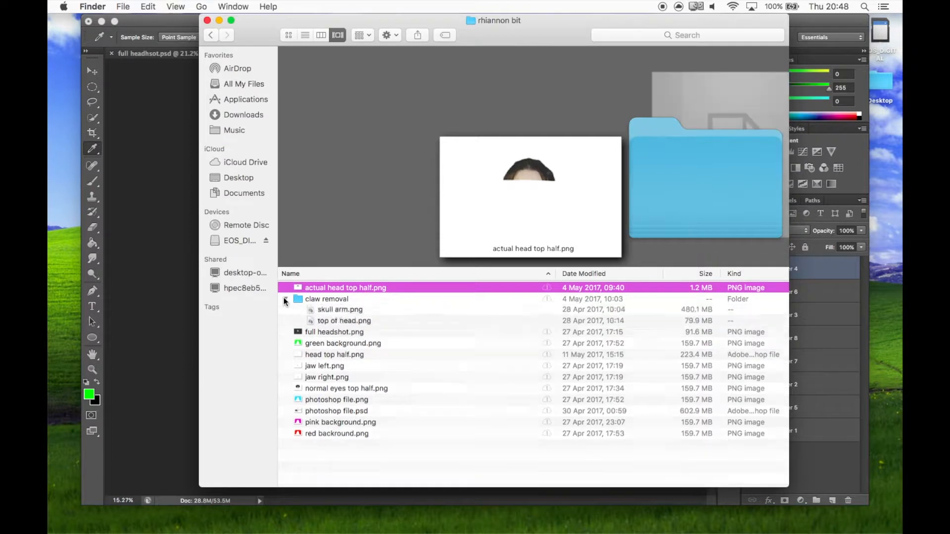
{"action": "scroll", "coordinate": [311, 353], "scroll_direction": "down", "scroll_amount": 3}
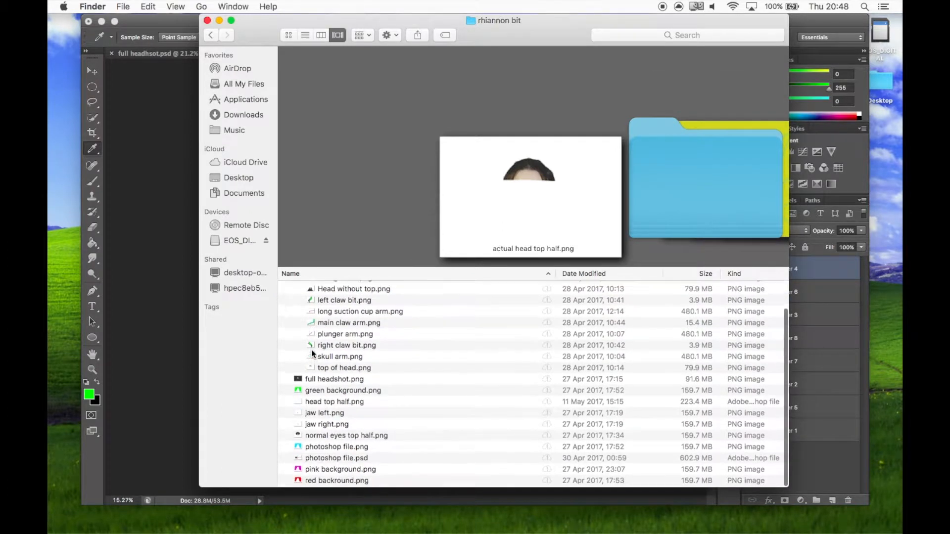
{"action": "double_click", "coordinate": [339, 459]}
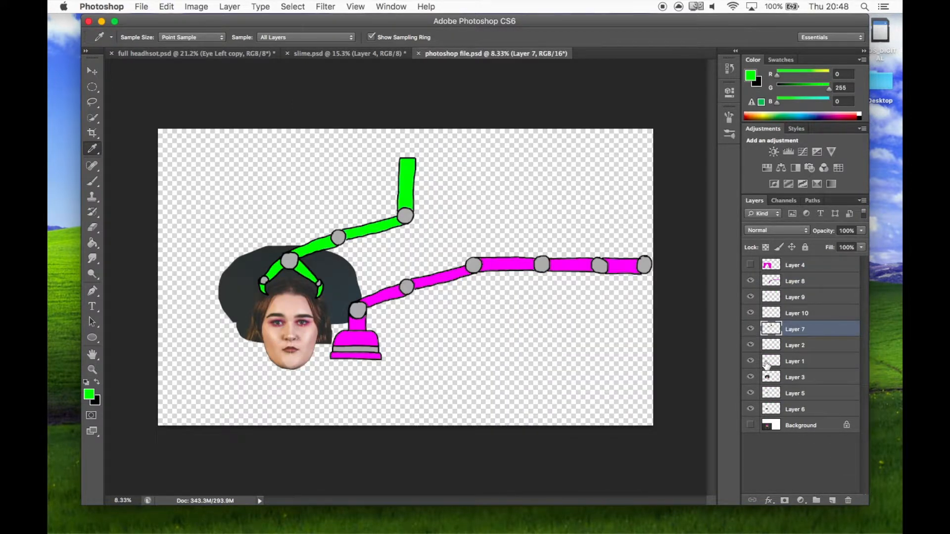
Step: Isolate Layer 4, show Layer 3 with it, and make the Background and all remaining layers visible
{"action": "left_click", "coordinate": [750, 408]}
{"action": "left_click", "coordinate": [750, 265], "text": "alt"}
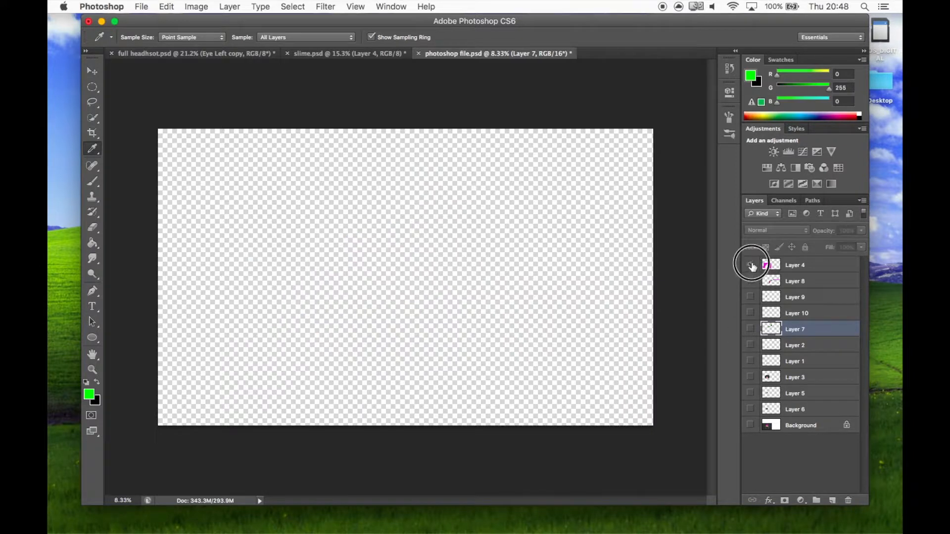
{"action": "left_click", "coordinate": [751, 377]}
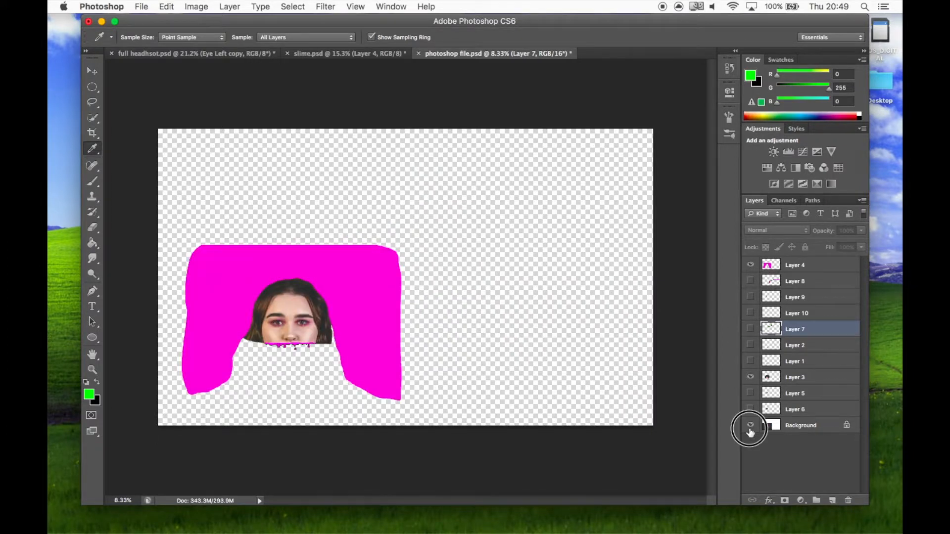
{"action": "left_click", "coordinate": [751, 425]}
{"action": "left_click_drag", "start_coordinate": [750, 409], "coordinate": [752, 275]}
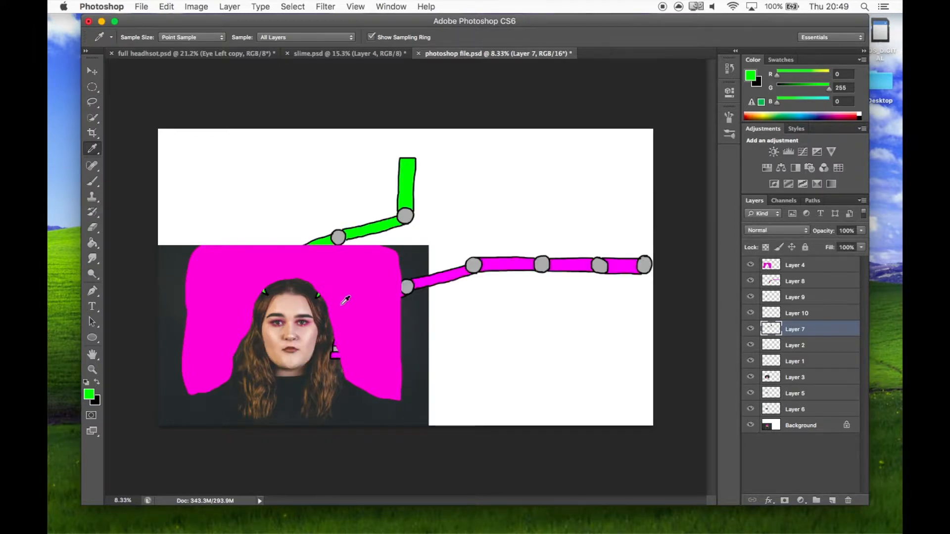
Step: Examine the headshot and pink surround up close, and check the document's Canvas Size settings without changing them
{"action": "scroll", "coordinate": [264, 309], "scroll_direction": "up", "scroll_amount": 5}
{"action": "scroll", "coordinate": [265, 308], "scroll_direction": "left", "scroll_amount": 5}
{"action": "scroll", "coordinate": [265, 309], "scroll_direction": "down", "scroll_amount": 2}
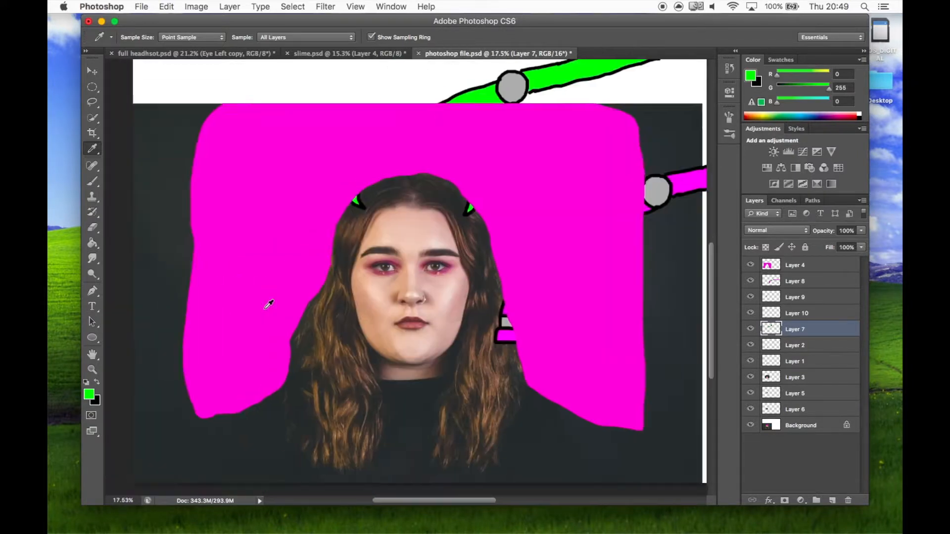
{"action": "scroll", "coordinate": [268, 303], "scroll_direction": "left", "scroll_amount": 3}
{"action": "scroll", "coordinate": [268, 303], "scroll_direction": "right", "scroll_amount": 3}
{"action": "scroll", "coordinate": [268, 303], "scroll_direction": "down", "scroll_amount": 2}
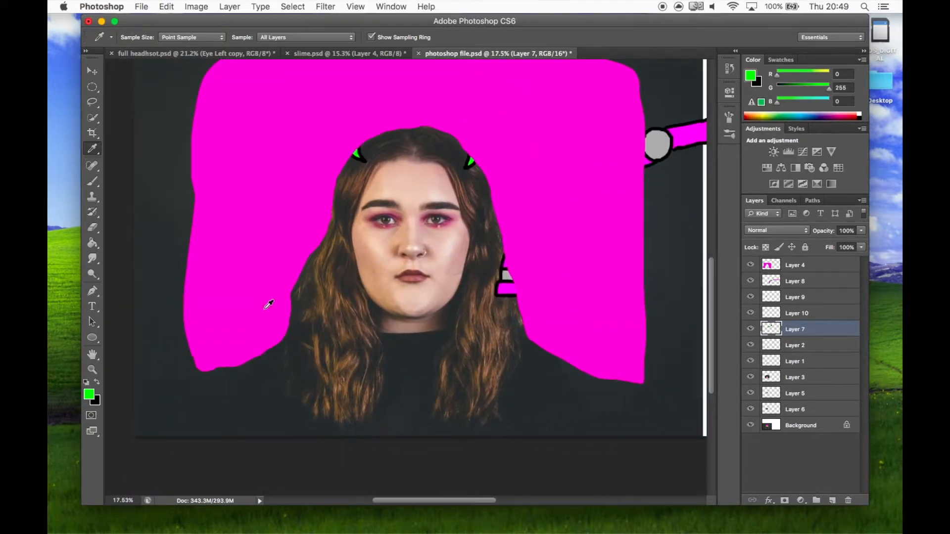
{"action": "left_click", "coordinate": [196, 6]}
{"action": "mouse_move", "coordinate": [235, 139]}
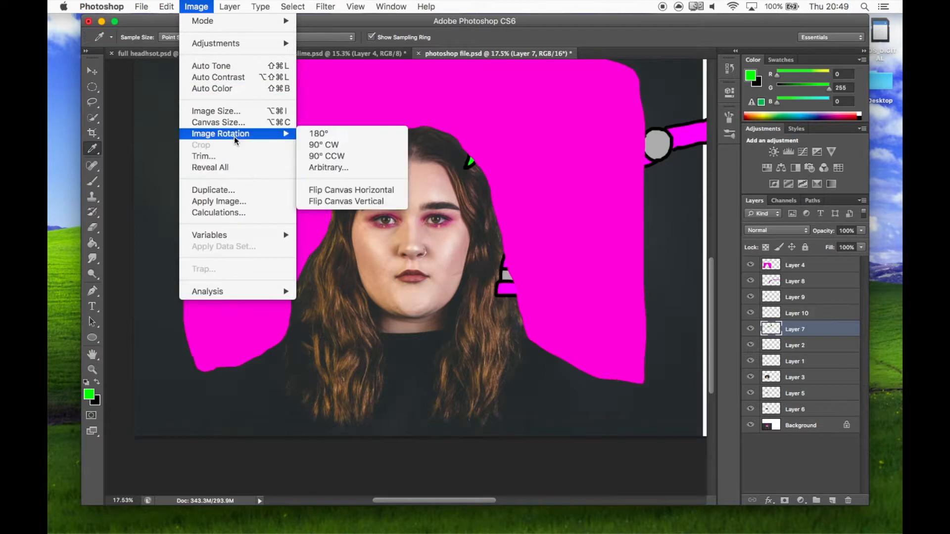
{"action": "left_click", "coordinate": [272, 122]}
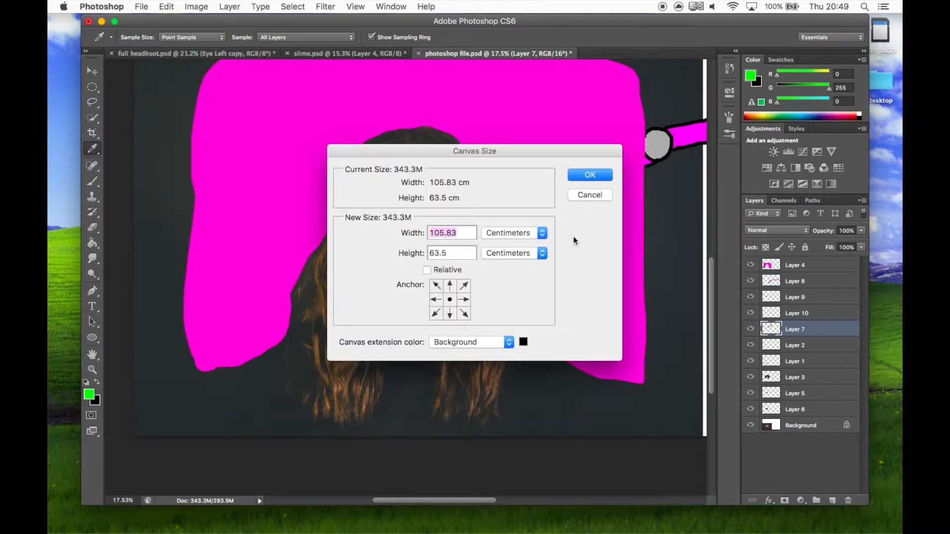
{"action": "left_click", "coordinate": [586, 195]}
{"action": "scroll", "coordinate": [539, 276], "scroll_direction": "down", "scroll_amount": 10}
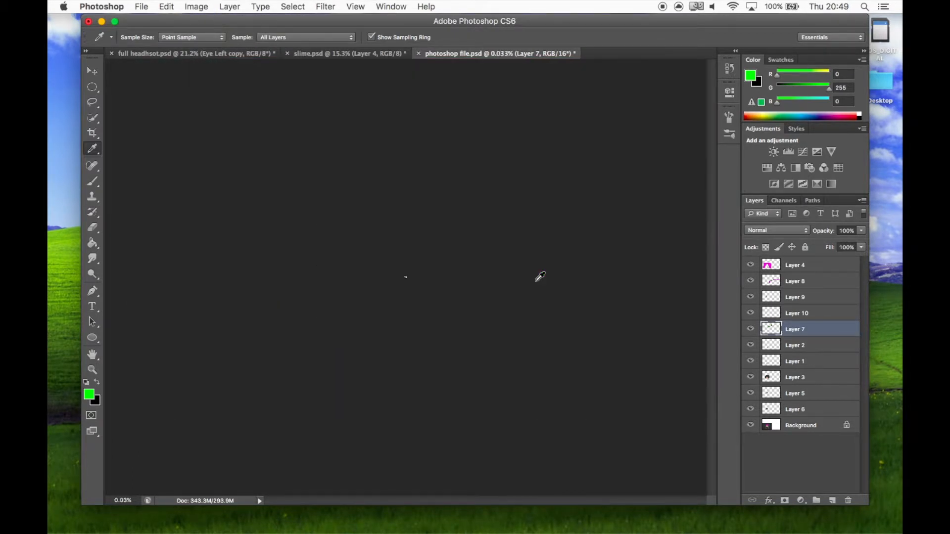
Step: Hide Layer 4, Layer 8, Layer 7, Layer 9 and Layer 10 to leave only the headshot layers and Background showing
{"action": "scroll", "coordinate": [539, 276], "scroll_direction": "up", "scroll_amount": 10}
{"action": "scroll", "coordinate": [539, 277], "scroll_direction": "down", "scroll_amount": 5}
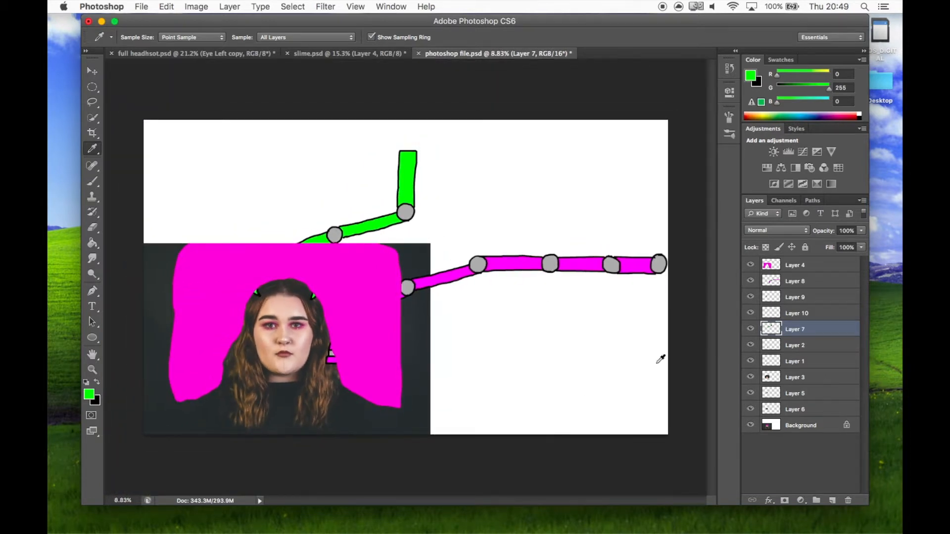
{"action": "left_click", "coordinate": [750, 264]}
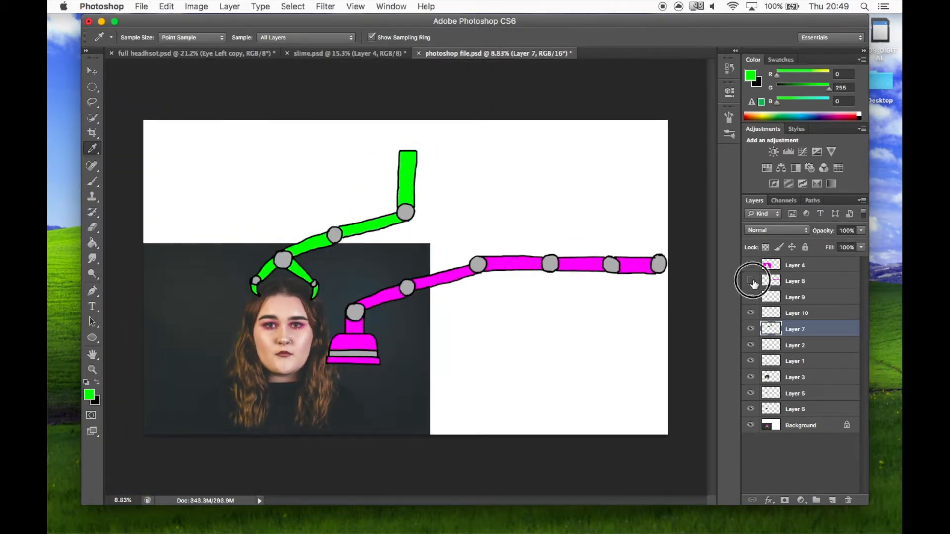
{"action": "left_click", "coordinate": [750, 280]}
{"action": "left_click", "coordinate": [751, 328]}
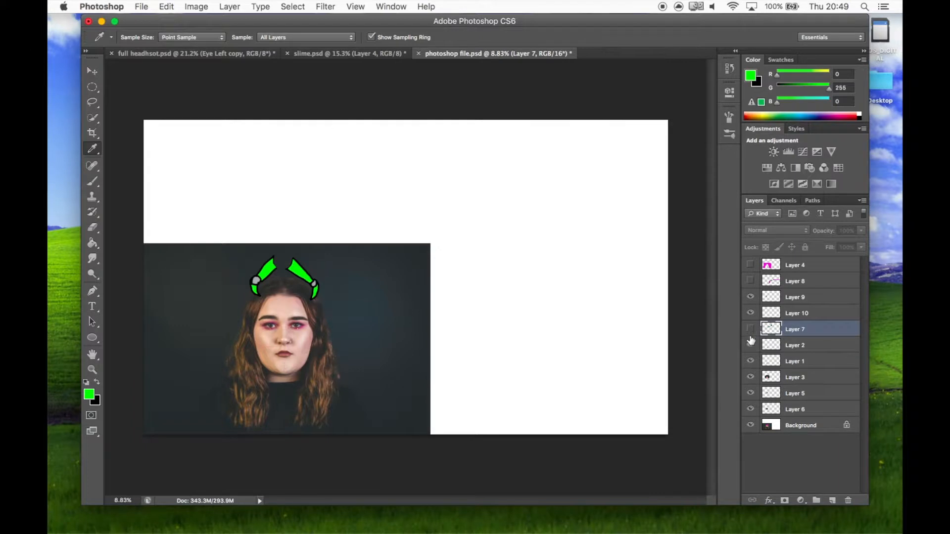
{"action": "left_click", "coordinate": [750, 296]}
{"action": "left_click", "coordinate": [750, 313]}
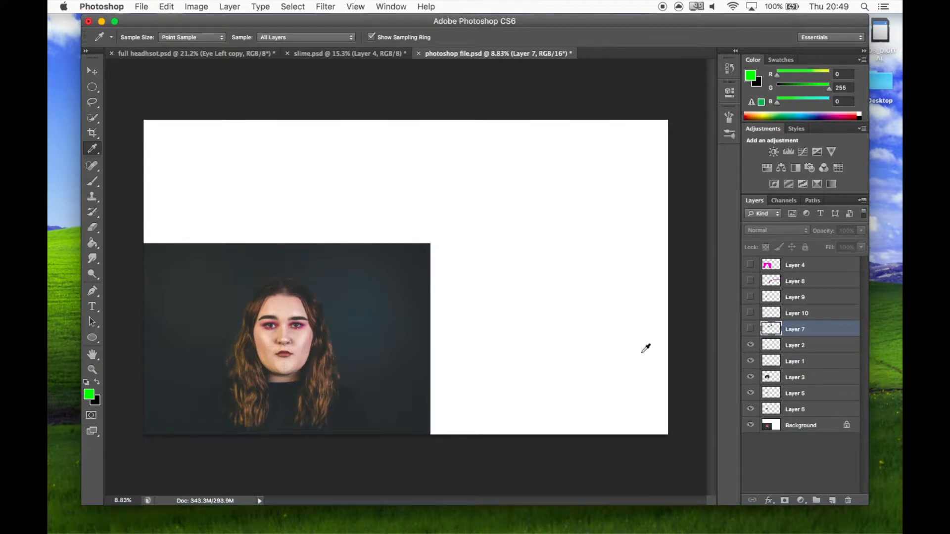
Step: Inspect the face by toggling the visibility of Layer 5, Layer 1 and Layer 2, leaving all three shown
{"action": "scroll", "coordinate": [395, 354], "scroll_direction": "up", "scroll_amount": 6}
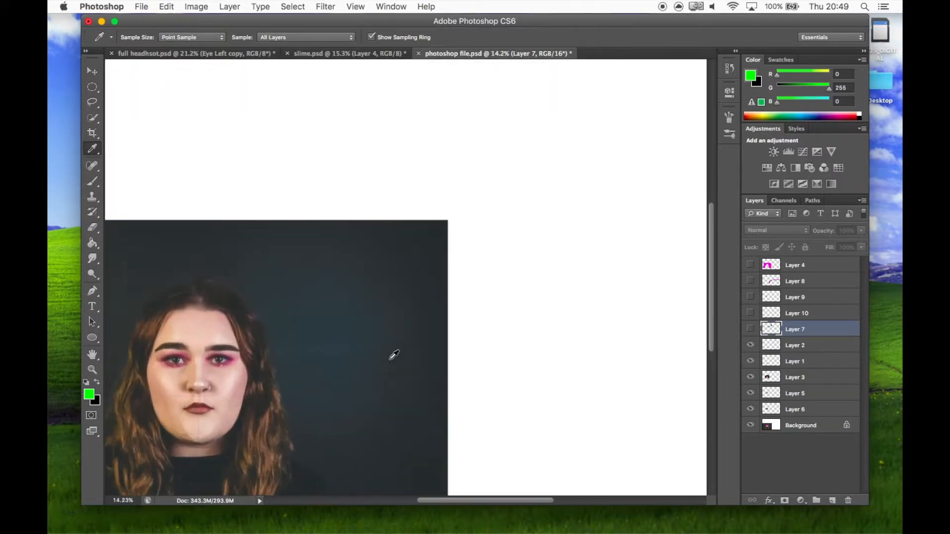
{"action": "scroll", "coordinate": [394, 355], "scroll_direction": "down", "scroll_amount": 3}
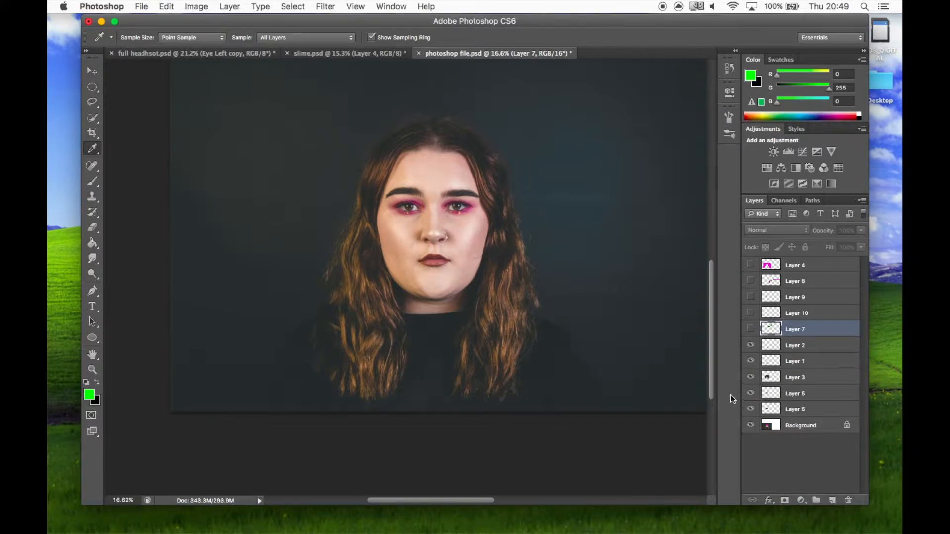
{"action": "left_click", "coordinate": [750, 394]}
{"action": "left_click", "coordinate": [750, 392]}
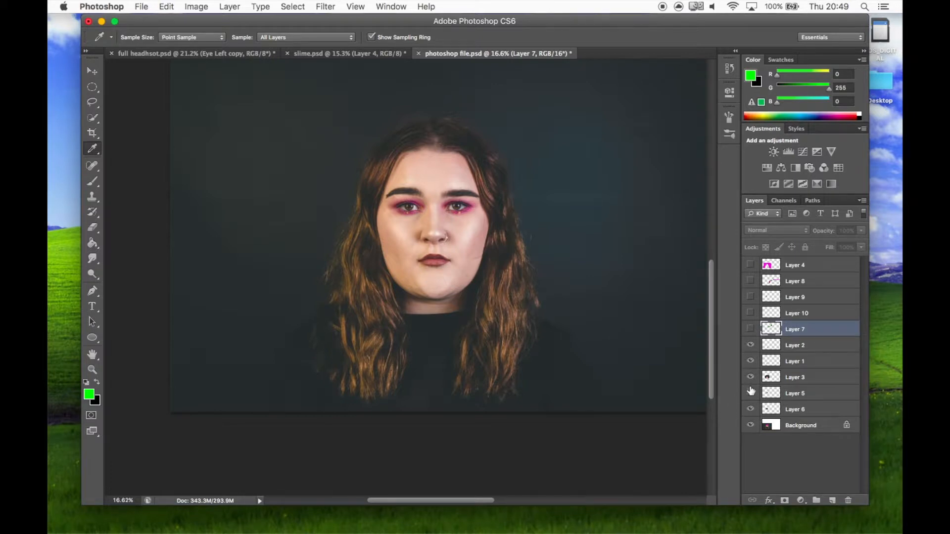
{"action": "left_click", "coordinate": [750, 360]}
{"action": "left_click", "coordinate": [750, 345]}
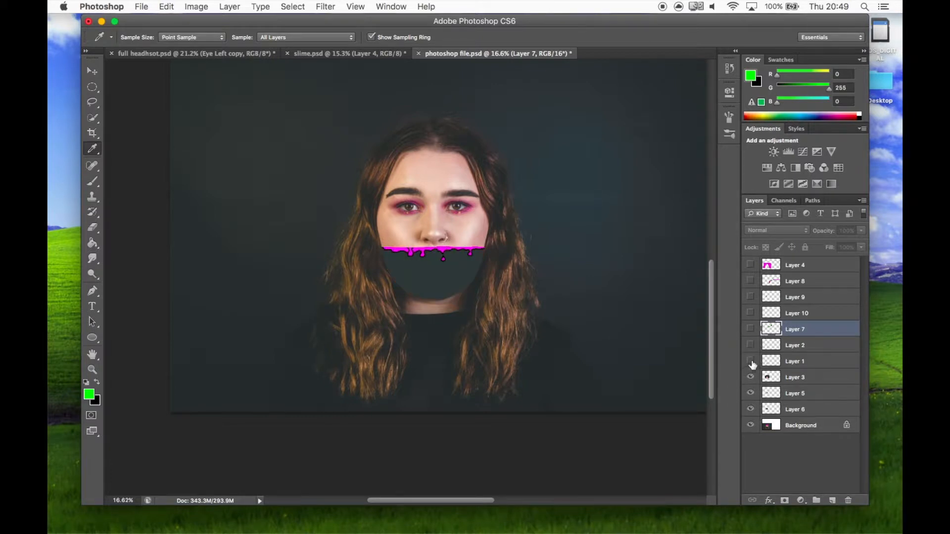
{"action": "left_click", "coordinate": [751, 361]}
{"action": "left_click", "coordinate": [750, 345]}
{"action": "left_click", "coordinate": [751, 345]}
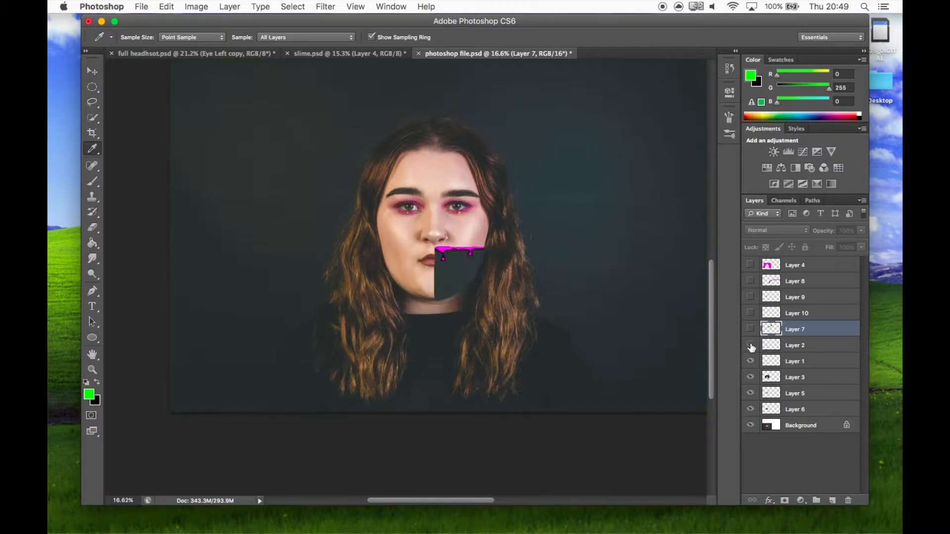
{"action": "left_click", "coordinate": [750, 346]}
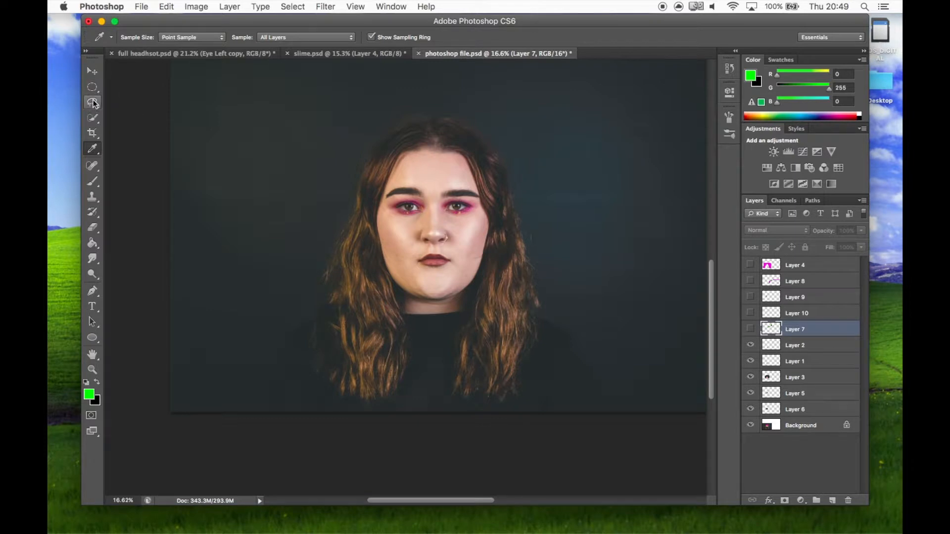
Step: Compare the two jaw halves by hiding Layer 2 and Layer 1 in turn, and show both again
{"action": "left_click", "coordinate": [750, 345]}
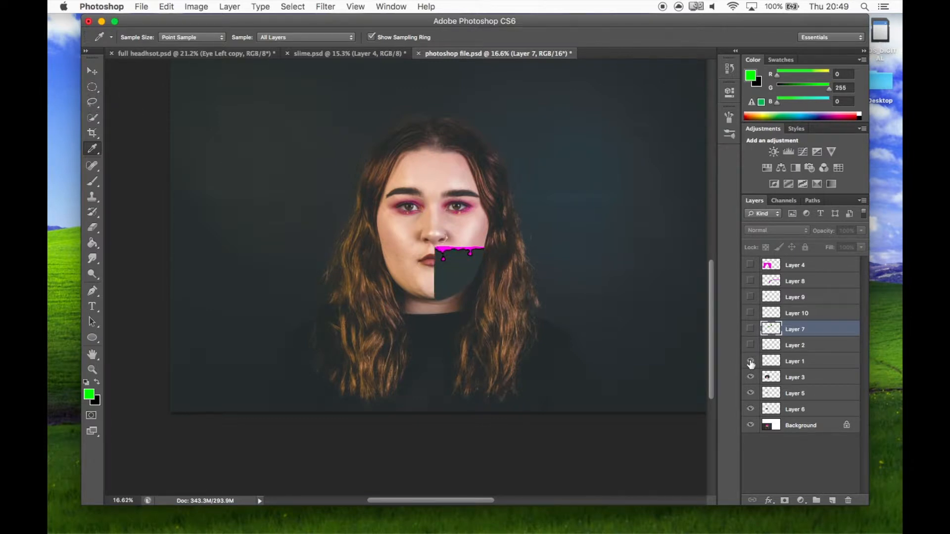
{"action": "left_click", "coordinate": [750, 361]}
{"action": "left_click", "coordinate": [750, 345]}
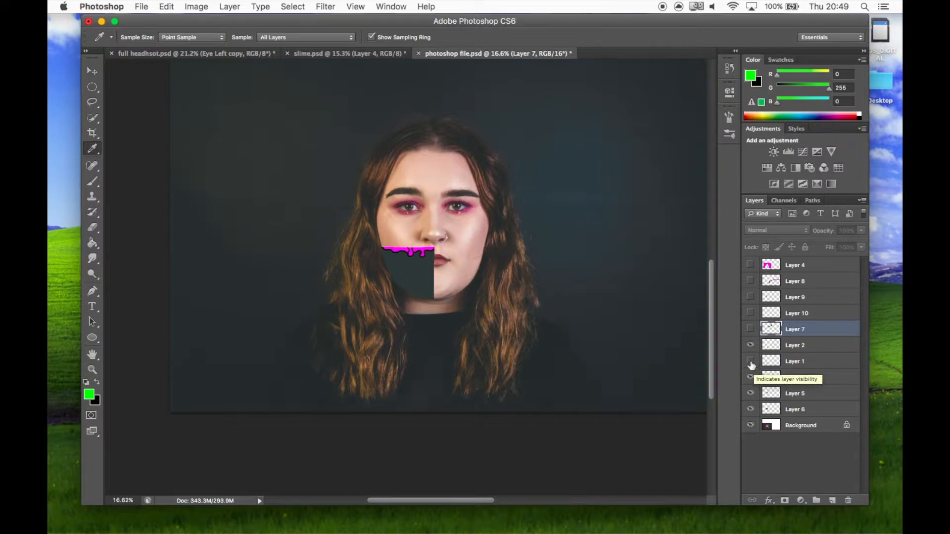
{"action": "left_click", "coordinate": [750, 362]}
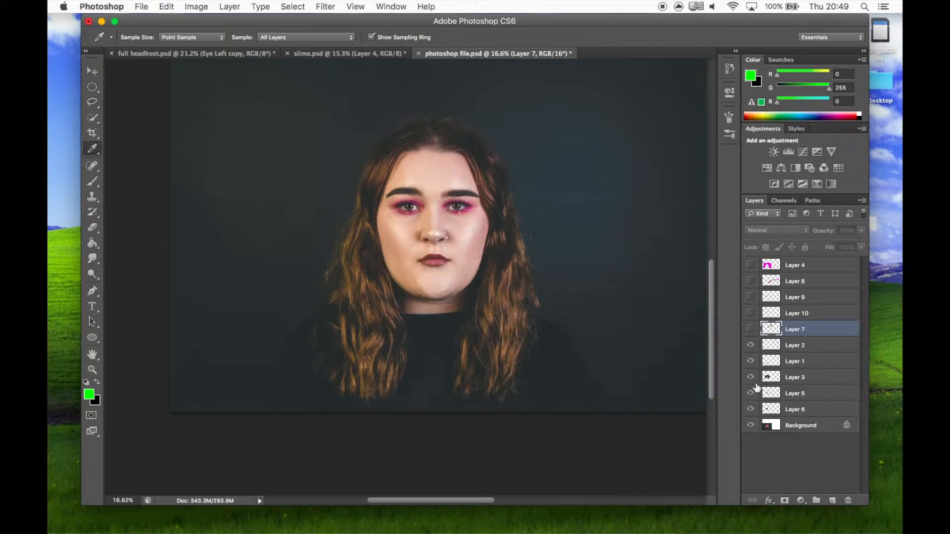
Step: Toggle Layer 6, then reveal the slime under the jaw by hiding Layers 1 and 2 together, and restore them with Layer 7 hidden
{"action": "left_click", "coordinate": [751, 409]}
{"action": "left_click", "coordinate": [750, 409]}
{"action": "left_click_drag", "start_coordinate": [750, 362], "coordinate": [750, 346]}
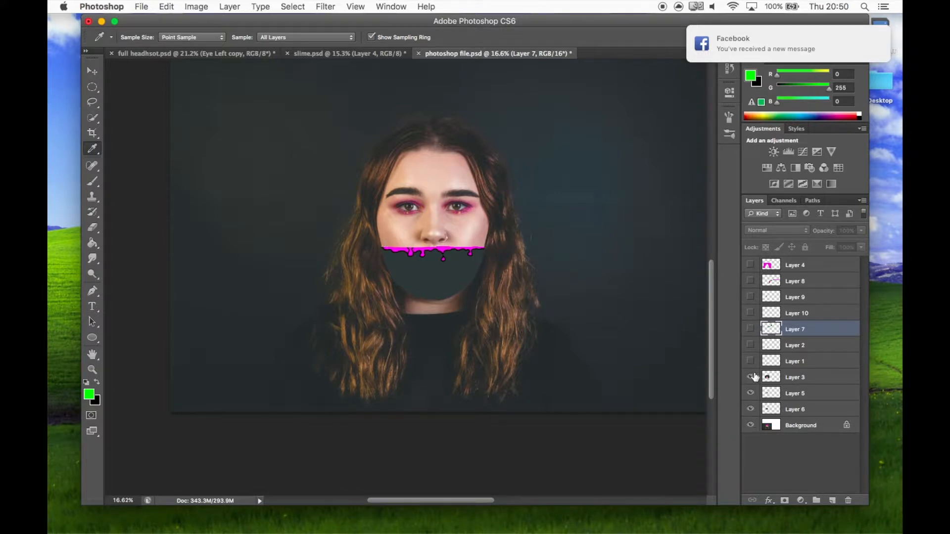
{"action": "mouse_move", "coordinate": [749, 360]}
{"action": "left_mouse_down"}
{"action": "mouse_move", "coordinate": [750, 336]}
{"action": "mouse_move", "coordinate": [750, 345]}
{"action": "left_mouse_up"}
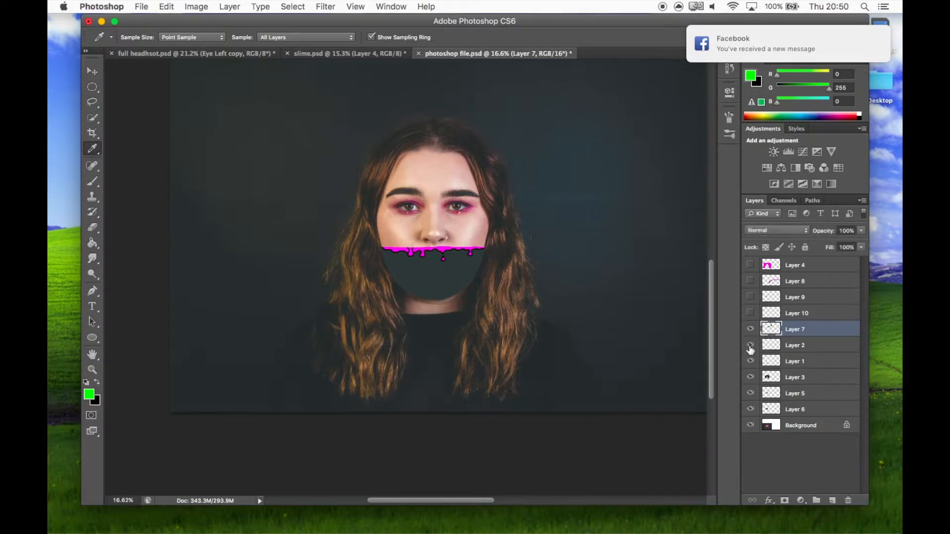
{"action": "left_click", "coordinate": [750, 332]}
Step: Show the green claw arm on Layer 7 together with its claw parts on Layer 10 and Layer 9
{"action": "scroll", "coordinate": [581, 276], "scroll_direction": "up", "scroll_amount": 3}
{"action": "scroll", "coordinate": [581, 277], "scroll_direction": "right", "scroll_amount": 3}
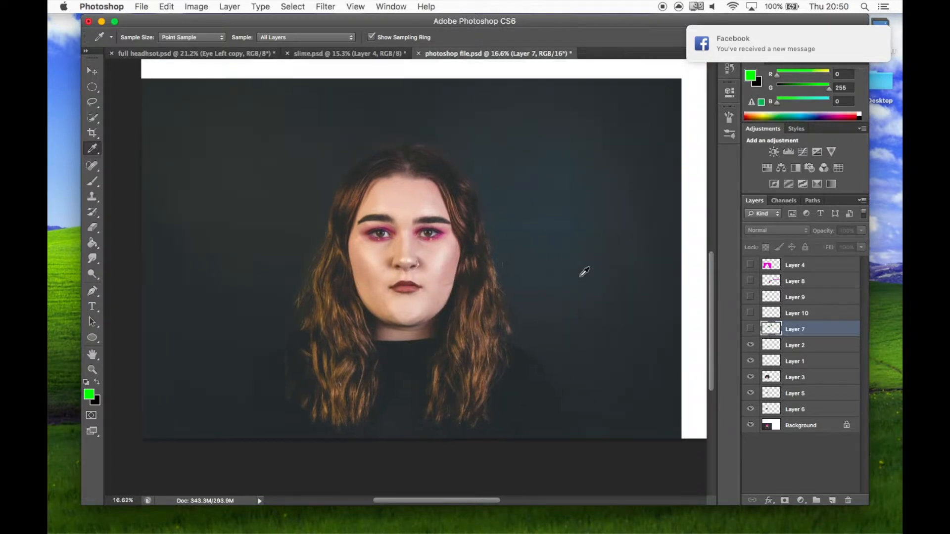
{"action": "scroll", "coordinate": [585, 273], "scroll_direction": "down", "scroll_amount": 5}
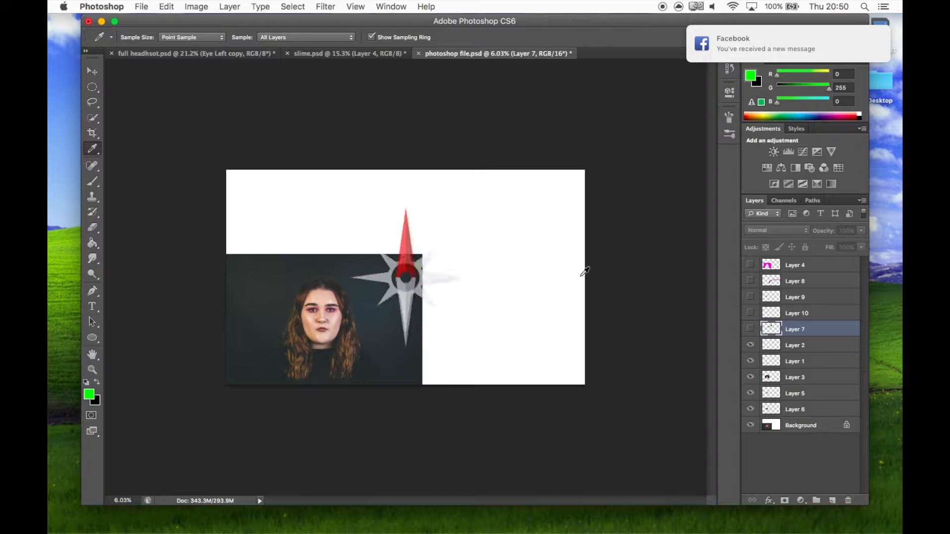
{"action": "scroll", "coordinate": [584, 271], "scroll_direction": "up", "scroll_amount": 2}
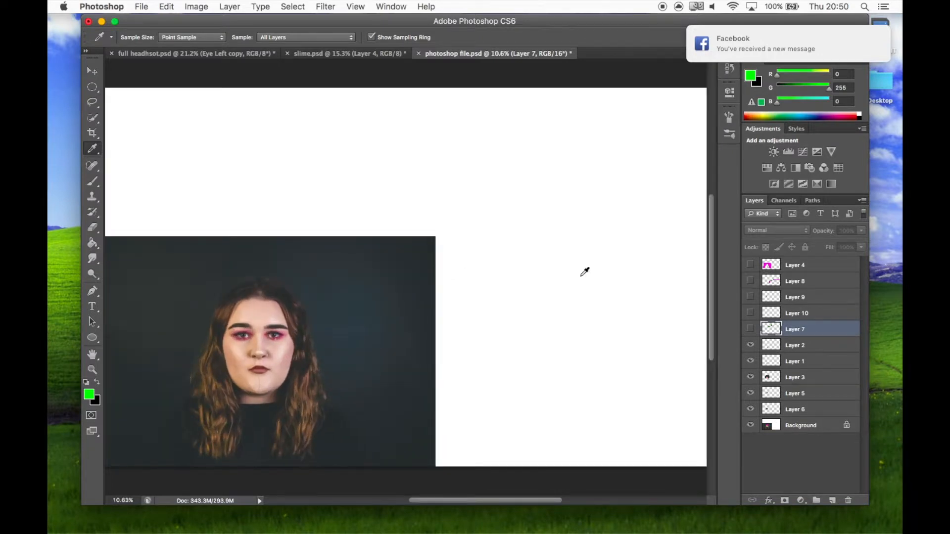
{"action": "scroll", "coordinate": [581, 275], "scroll_direction": "down", "scroll_amount": 2}
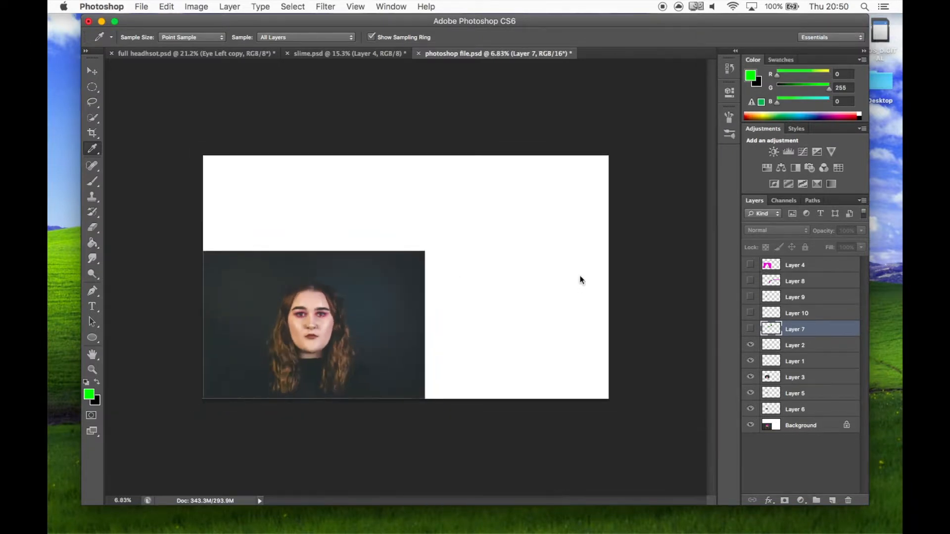
{"action": "left_click", "coordinate": [751, 330]}
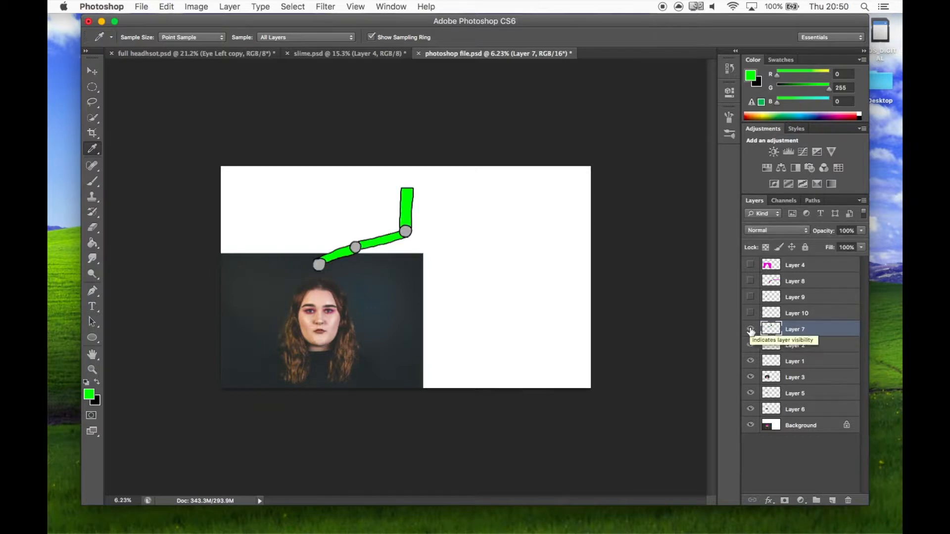
{"action": "left_click", "coordinate": [751, 314]}
{"action": "left_click", "coordinate": [750, 300]}
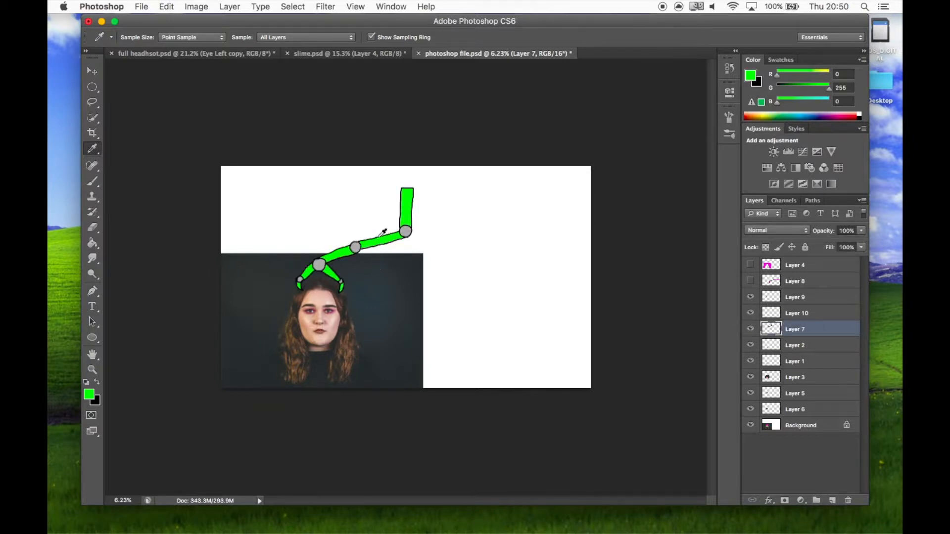
Step: Toggle Layer 10 and Layer 9 off and on to examine the separate claw parts, ending with both hidden
{"action": "left_click", "coordinate": [751, 314]}
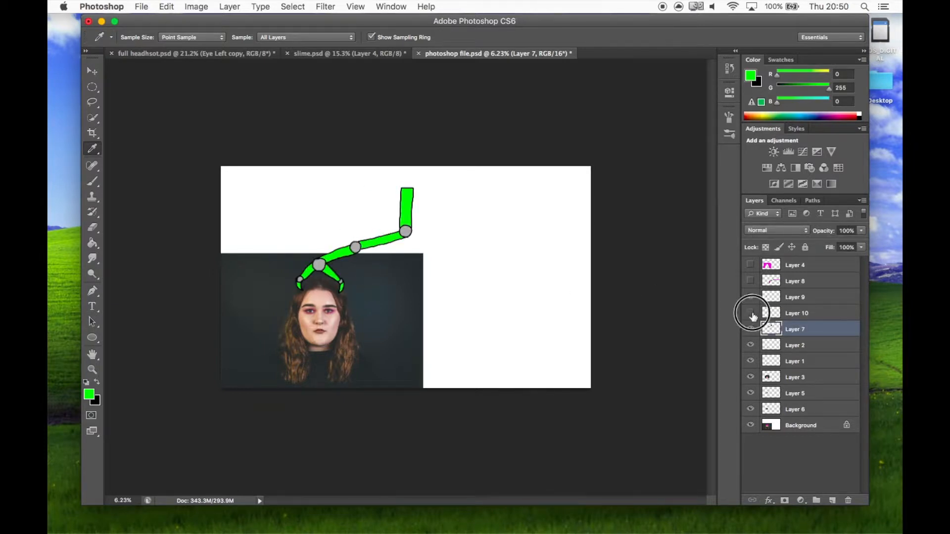
{"action": "left_click", "coordinate": [750, 298]}
{"action": "left_click", "coordinate": [750, 313]}
{"action": "left_click", "coordinate": [751, 298]}
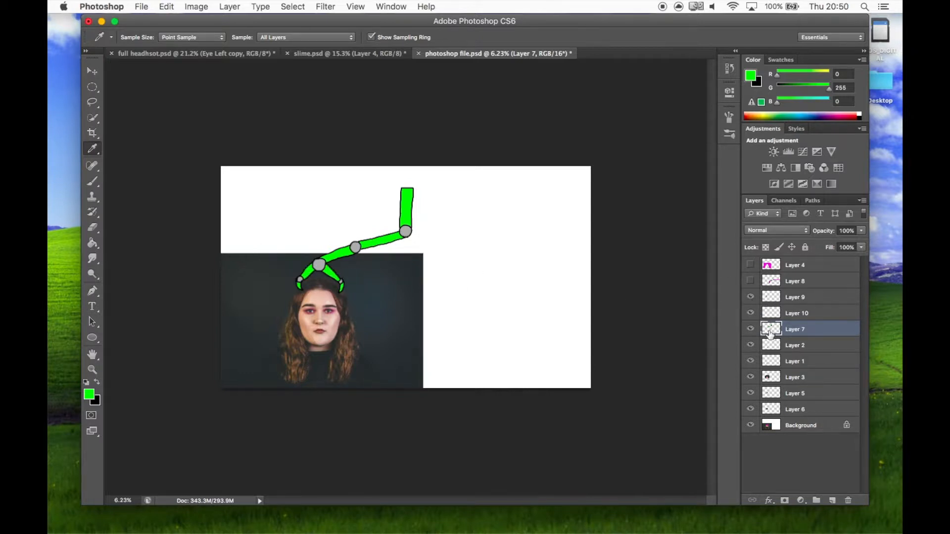
{"action": "left_click", "coordinate": [751, 313]}
{"action": "left_click", "coordinate": [750, 297]}
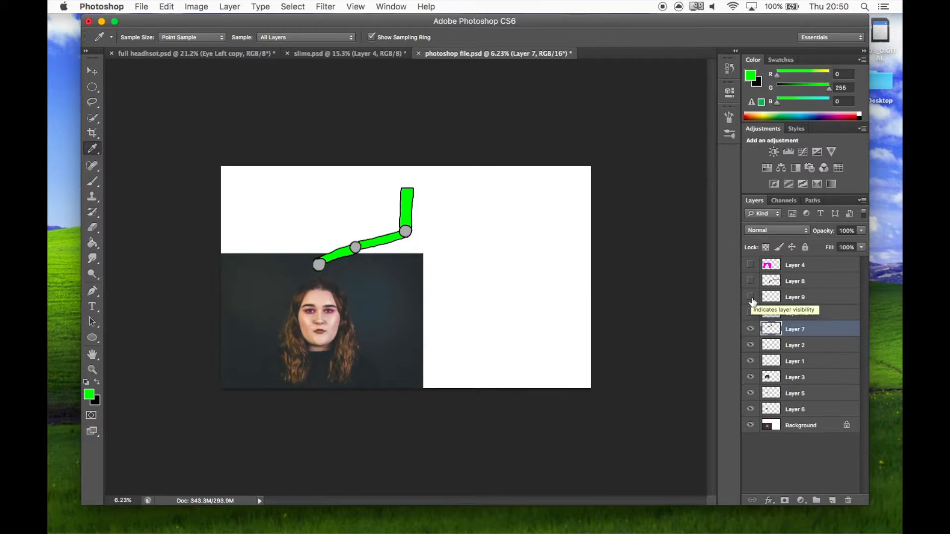
Step: Show the pink plunger arm on Layer 8 and the claw parts on Layer 10 and Layer 9
{"action": "left_click", "coordinate": [750, 280]}
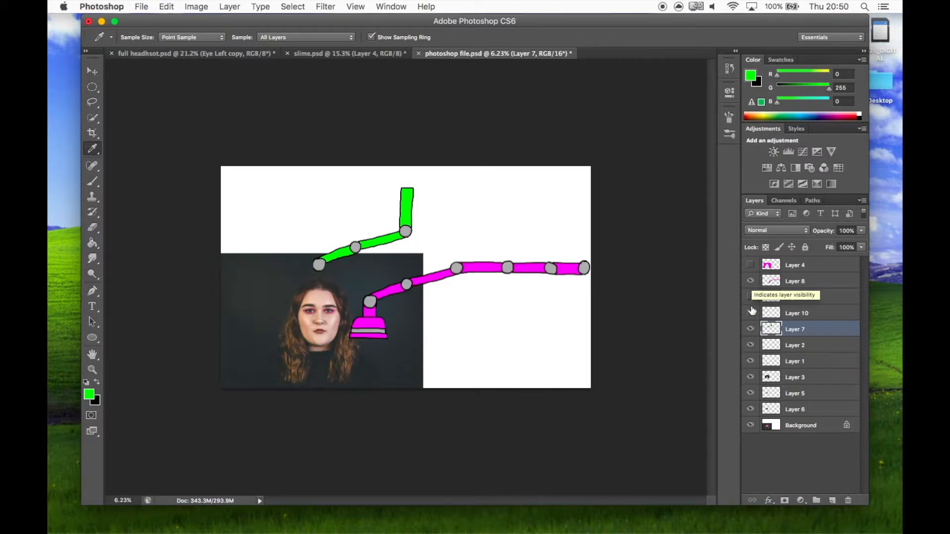
{"action": "left_click", "coordinate": [750, 314]}
{"action": "left_click", "coordinate": [750, 298]}
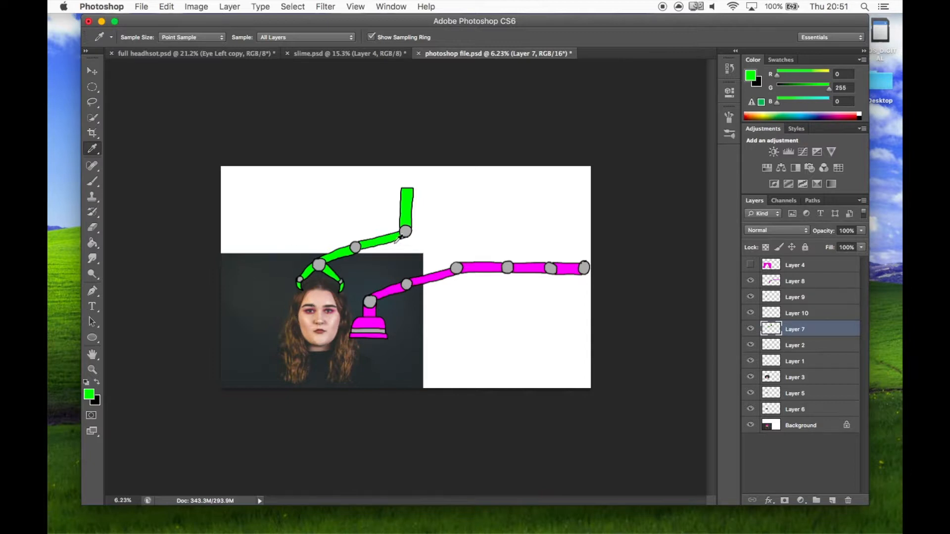
{"action": "mouse_move", "coordinate": [480, 531]}
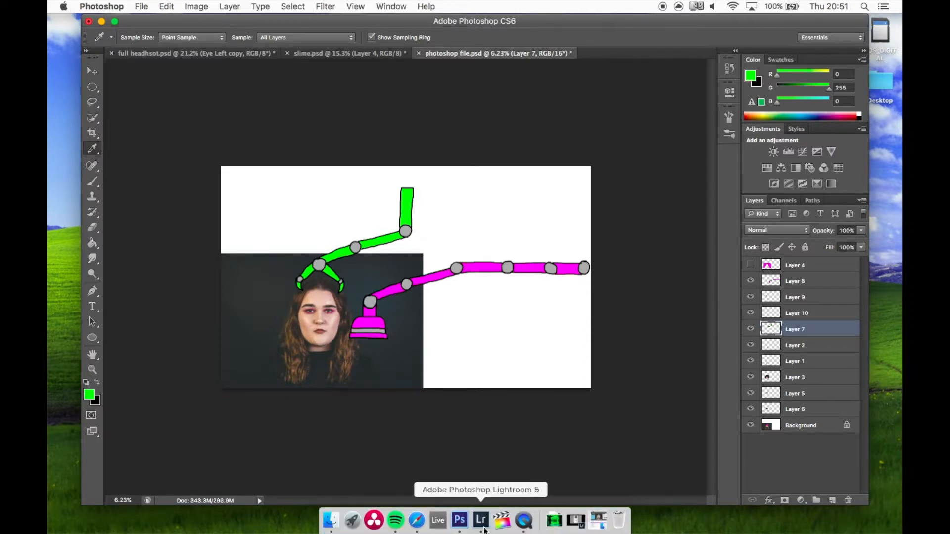
{"action": "left_click", "coordinate": [104, 4]}
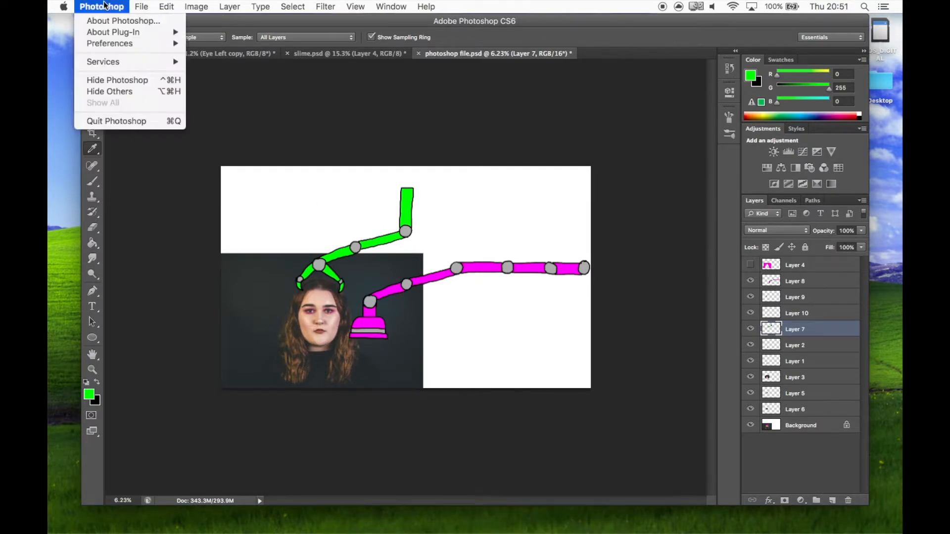
{"action": "left_click", "coordinate": [137, 6]}
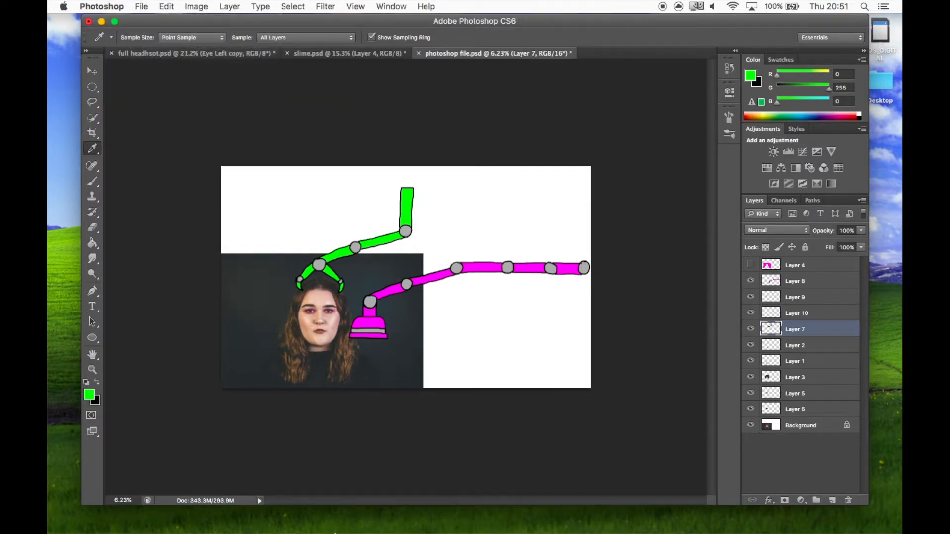
Step: Switch to Finder, go back to the Component 1 Final folder and open the first folder in its list
{"action": "left_click", "coordinate": [331, 517]}
{"action": "scroll", "coordinate": [420, 379], "scroll_direction": "up", "scroll_amount": 3}
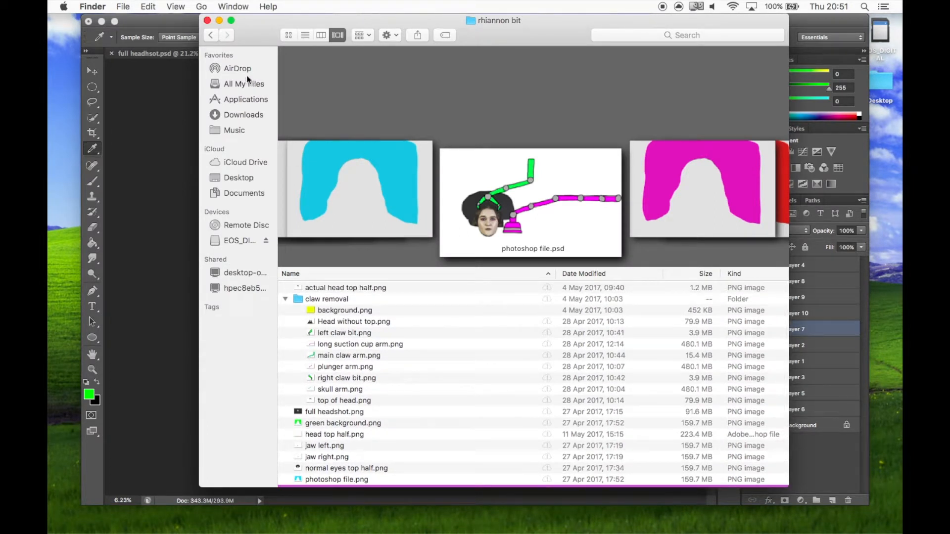
{"action": "left_click", "coordinate": [211, 34]}
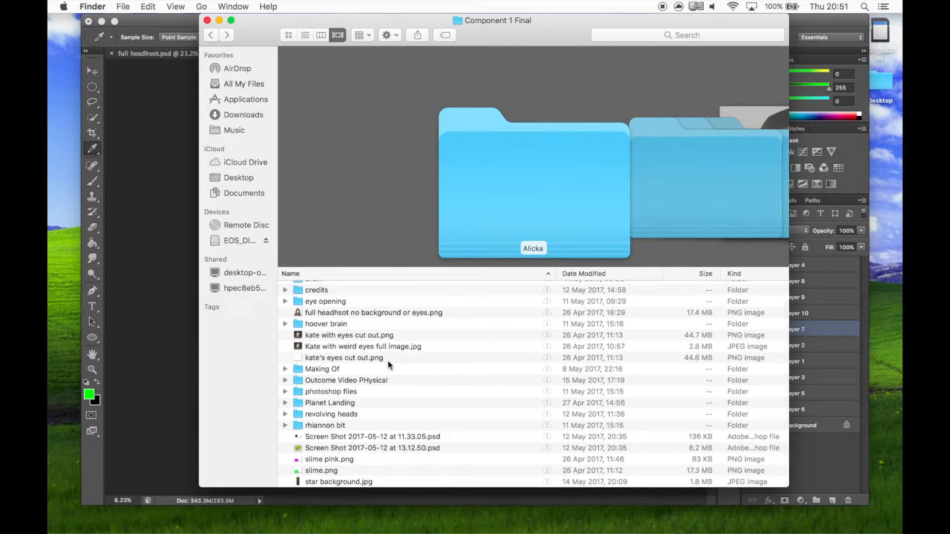
{"action": "scroll", "coordinate": [388, 363], "scroll_direction": "up", "scroll_amount": 2}
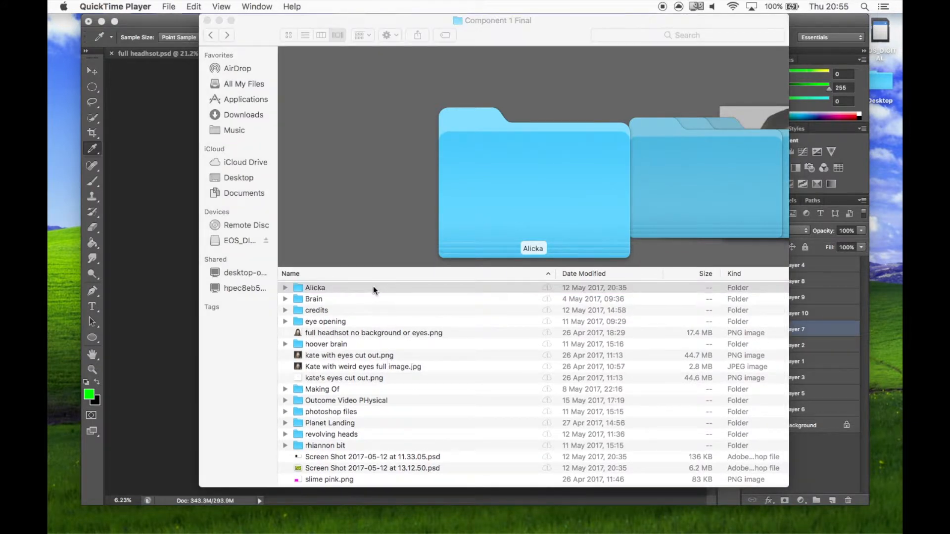
{"action": "double_click", "coordinate": [363, 289]}
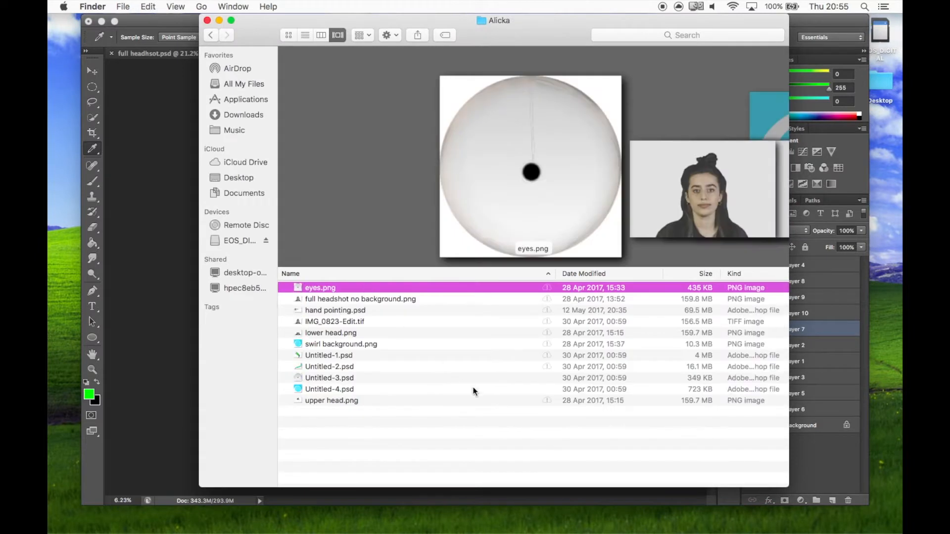
Step: Preview the image files in the open folder, from hand pointing.psd through lower head.png to Untitled-4.psd
{"action": "left_click", "coordinate": [389, 310]}
{"action": "left_click", "coordinate": [401, 330]}
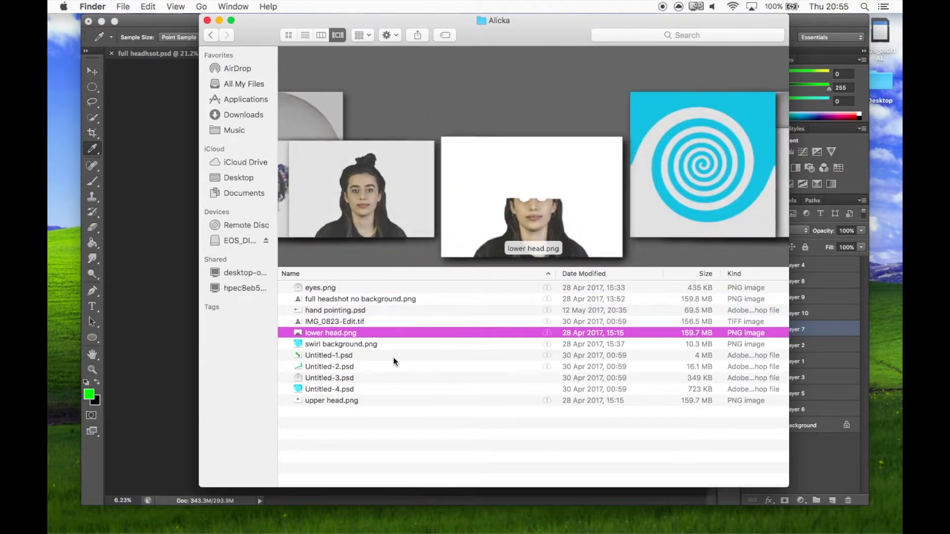
{"action": "left_click", "coordinate": [391, 356]}
{"action": "key", "text": "Up"}
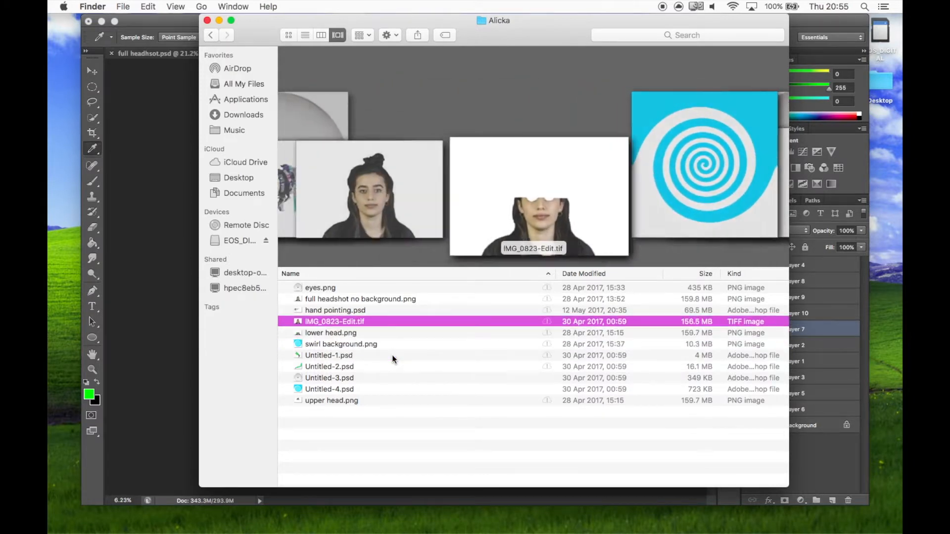
{"action": "left_click", "coordinate": [392, 355]}
{"action": "key", "text": "Down"}
{"action": "key", "text": "Down"}
{"action": "key", "text": "Down"}
{"action": "key", "text": "Down"}
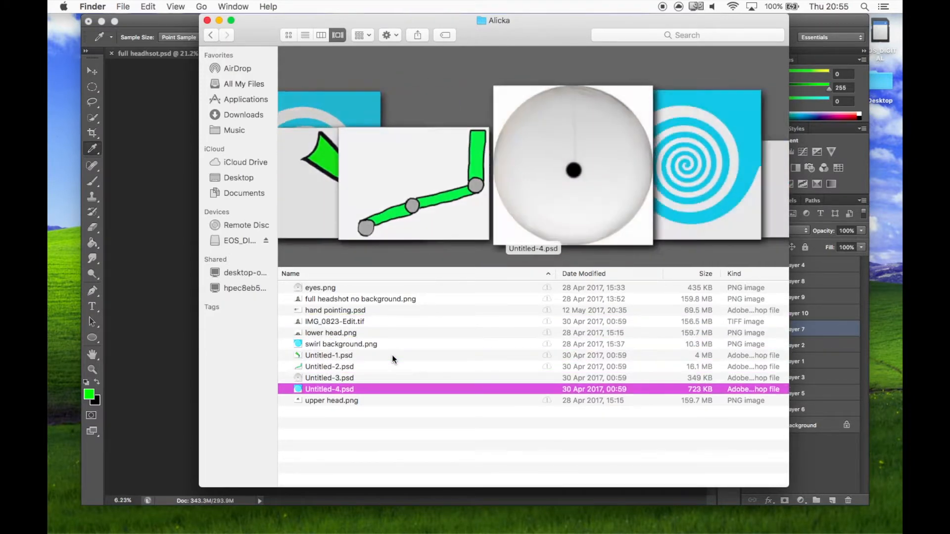
Step: Go back to Untitled-1.psd in the file list and open it in Photoshop
{"action": "key", "text": "Up"}
{"action": "key", "text": "Up"}
{"action": "key", "text": "Up"}
{"action": "key", "text": "Up"}
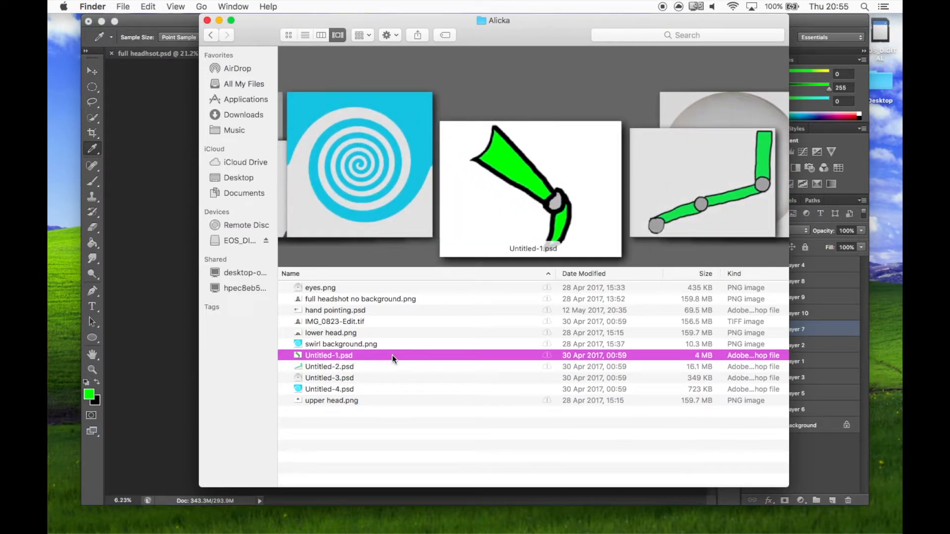
{"action": "double_click", "coordinate": [404, 354]}
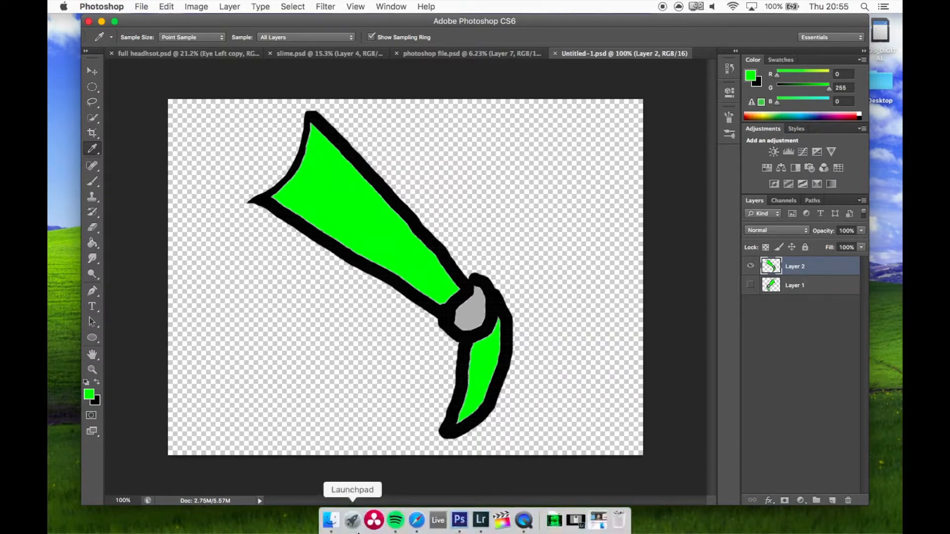
Step: Switch to Finder and open IMG_0823-Edit.tif in Photoshop
{"action": "left_click", "coordinate": [329, 519]}
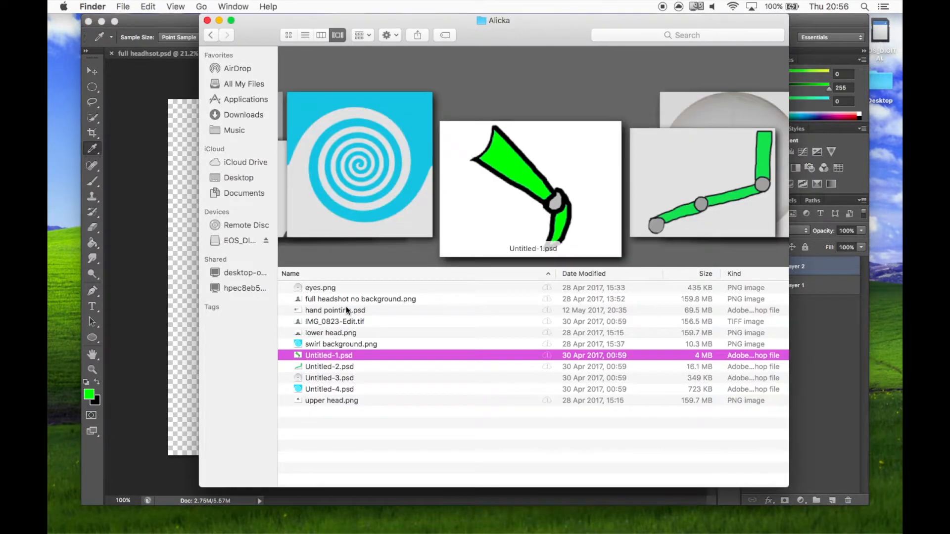
{"action": "double_click", "coordinate": [352, 322]}
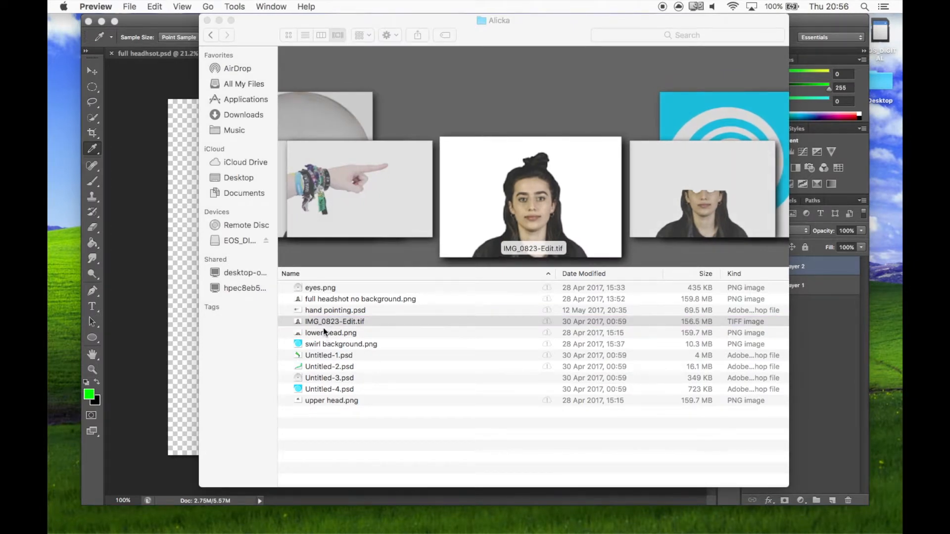
{"action": "left_click_drag", "start_coordinate": [329, 320], "coordinate": [447, 521]}
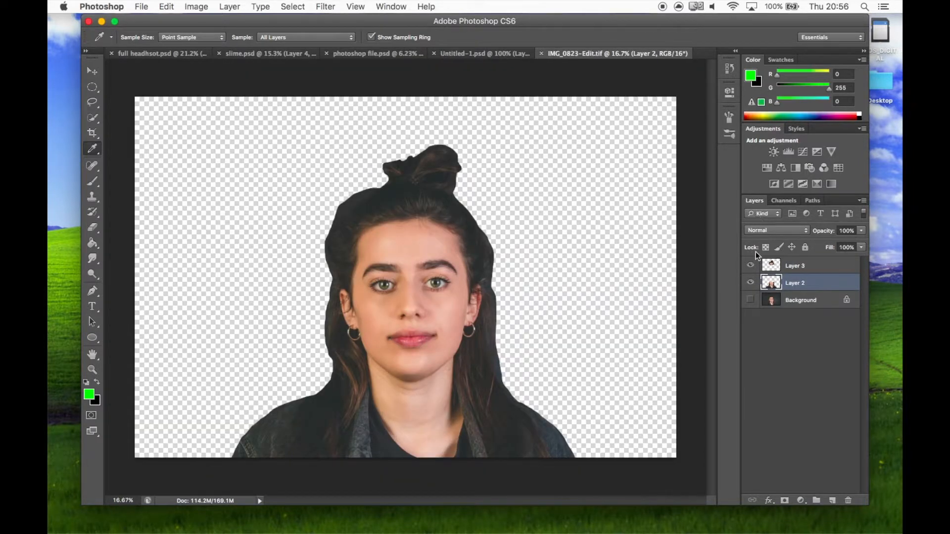
Step: Hide and show Layer 2 and Layer 3 in turn to examine the lower and upper head pieces
{"action": "left_click", "coordinate": [750, 282]}
{"action": "left_click", "coordinate": [750, 282]}
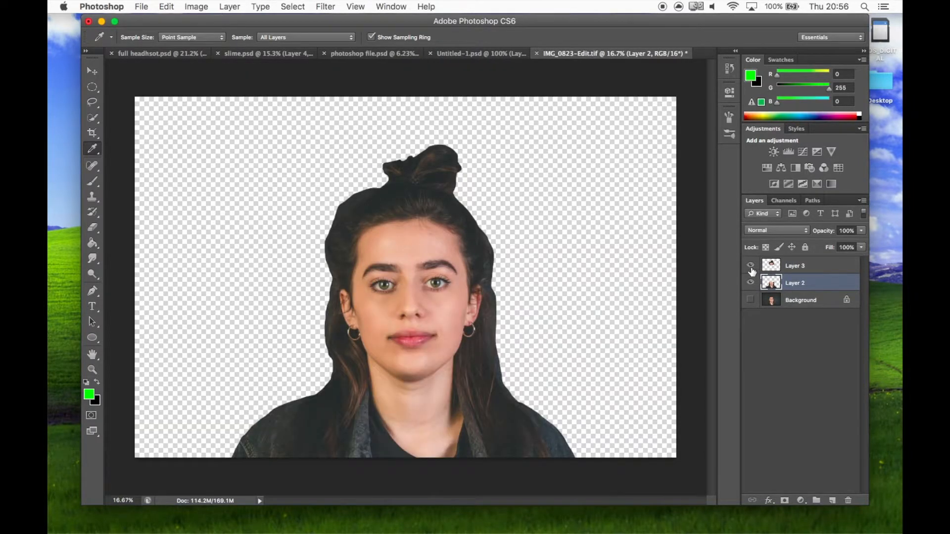
{"action": "left_click", "coordinate": [752, 268]}
{"action": "left_click", "coordinate": [752, 268]}
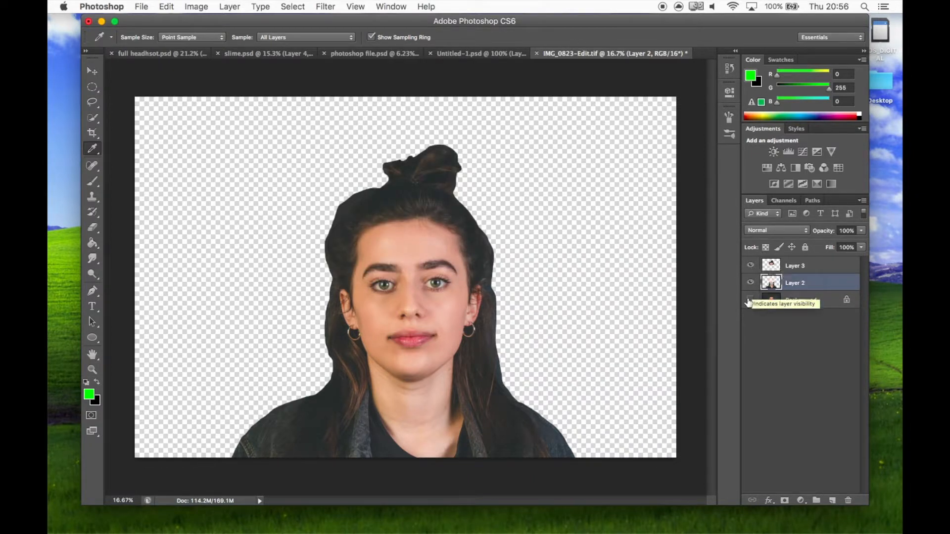
Step: Show only the original Background photo, and return to the cut-out head on Layer 3 and Layer 2
{"action": "left_click", "coordinate": [751, 300]}
{"action": "left_click", "coordinate": [751, 268]}
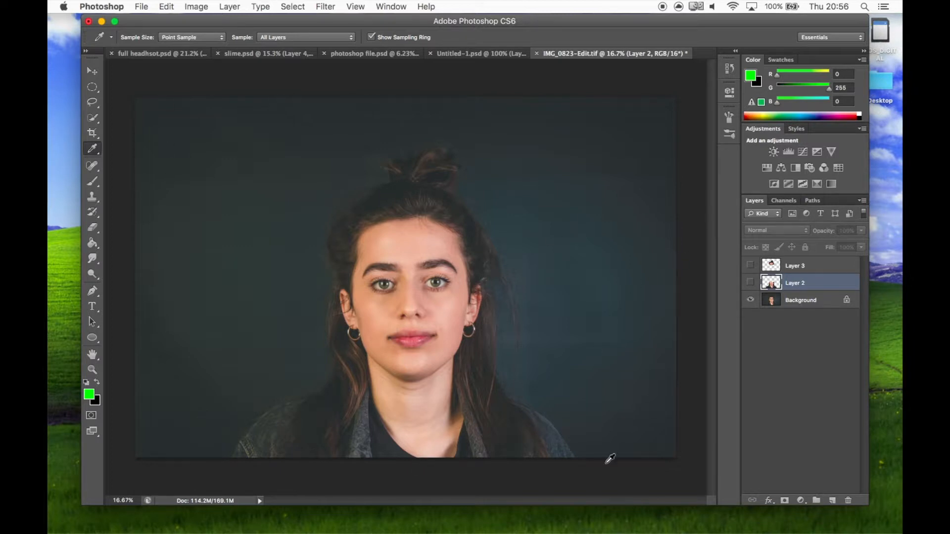
{"action": "left_click", "coordinate": [751, 281]}
{"action": "left_click", "coordinate": [750, 300]}
{"action": "left_click", "coordinate": [750, 265]}
{"action": "left_click", "coordinate": [750, 283]}
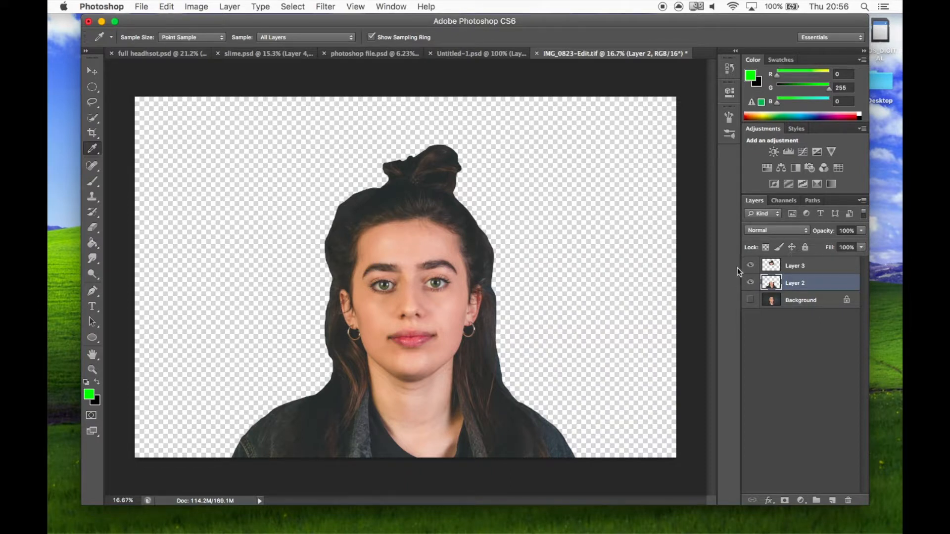
Step: Toggle Layer 3 repeatedly to examine the cut line across the eyes, ending with the layer visible
{"action": "left_click", "coordinate": [749, 267]}
{"action": "left_click", "coordinate": [749, 266]}
{"action": "left_click", "coordinate": [750, 266]}
{"action": "left_click", "coordinate": [750, 266]}
{"action": "left_click", "coordinate": [749, 266]}
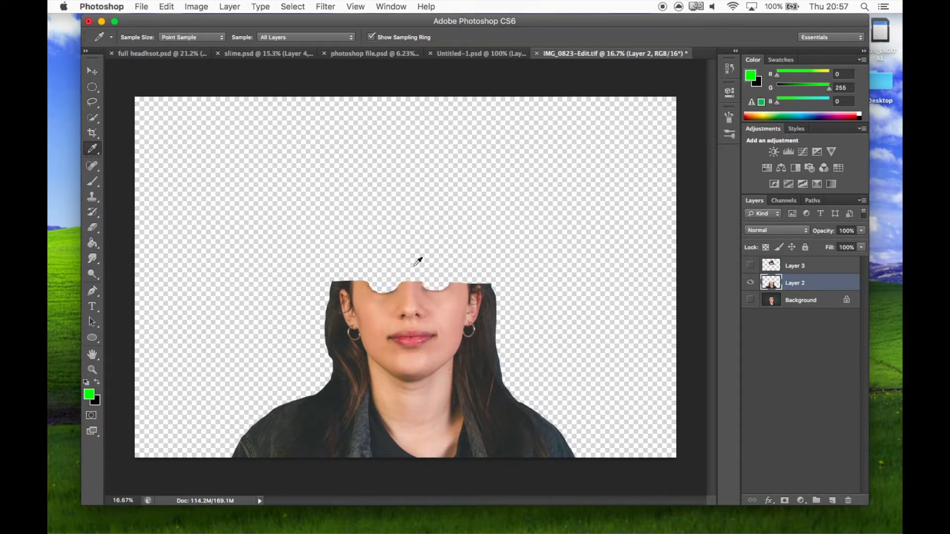
{"action": "left_click", "coordinate": [750, 266]}
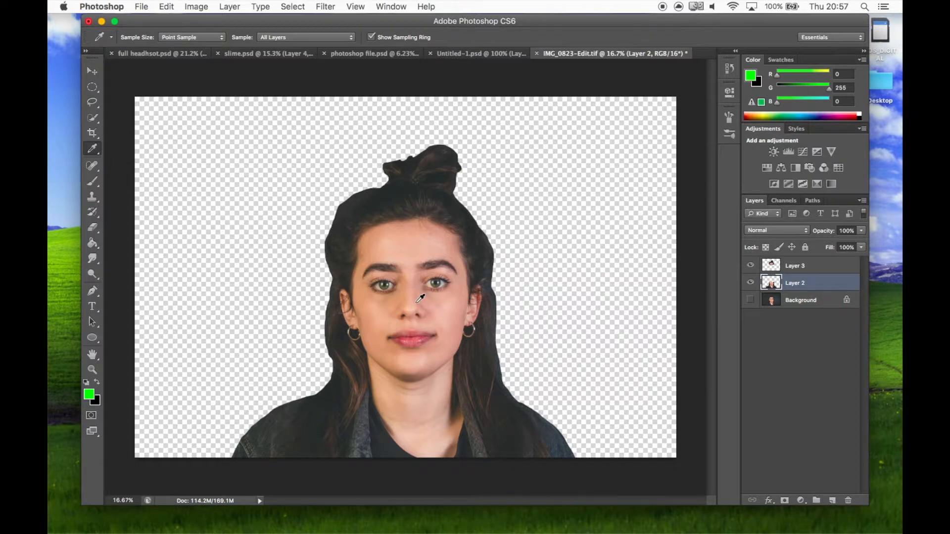
Step: Try moving the lower head on Layer 2 down with Free Transform to open a gap at the eyes, and undo the move
{"action": "key", "text": "ctrl+t"}
{"action": "key", "text": "Down"}
{"action": "key", "text": "Down"}
{"action": "key", "text": "Down"}
{"action": "key", "text": "Down"}
{"action": "key", "text": "Down"}
{"action": "key", "text": "Down"}
{"action": "key", "text": "Down"}
{"action": "key", "text": "Down"}
{"action": "key", "text": "Down"}
{"action": "key", "text": "Down"}
{"action": "key", "text": "Down"}
{"action": "key", "text": "Down"}
{"action": "key", "text": "Down"}
{"action": "key", "text": "Down"}
{"action": "key", "text": "Down"}
{"action": "key", "text": "Down"}
{"action": "key", "text": "Down"}
{"action": "key", "text": "Down"}
{"action": "key", "text": "Down"}
{"action": "key", "text": "Down"}
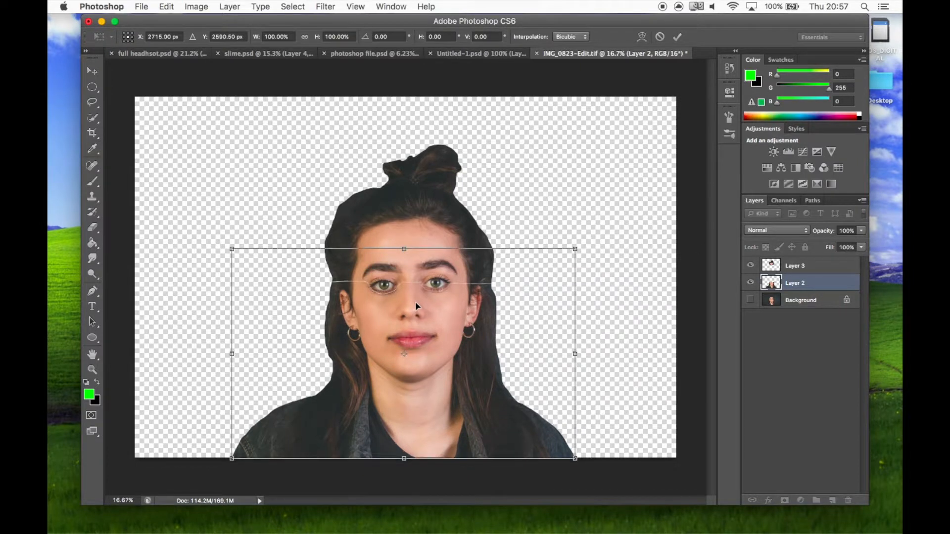
{"action": "key", "text": "Down"}
{"action": "key", "text": "Down"}
{"action": "key", "text": "Down"}
{"action": "key", "text": "Down"}
{"action": "key", "text": "Down"}
{"action": "key", "text": "Down"}
{"action": "key", "text": "Down"}
{"action": "key", "text": "Down"}
{"action": "key", "text": "Down"}
{"action": "key", "text": "Down"}
{"action": "key", "text": "Down"}
{"action": "key", "text": "Down"}
{"action": "key", "text": "Down"}
{"action": "key", "text": "Down"}
{"action": "key", "text": "Down"}
{"action": "key", "text": "Down"}
{"action": "key", "text": "Down"}
{"action": "key", "text": "Down"}
{"action": "key", "text": "Down"}
{"action": "key", "text": "Down"}
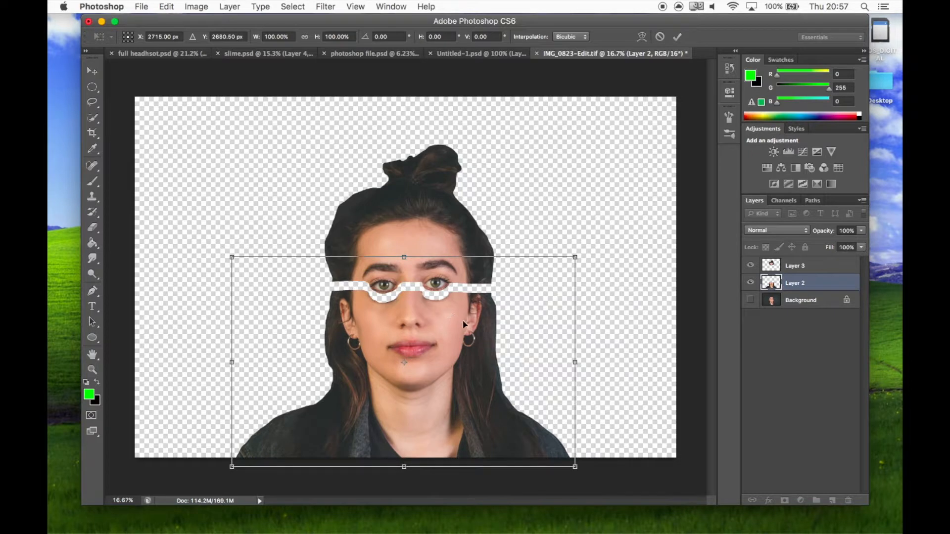
{"action": "key", "text": "ctrl+z"}
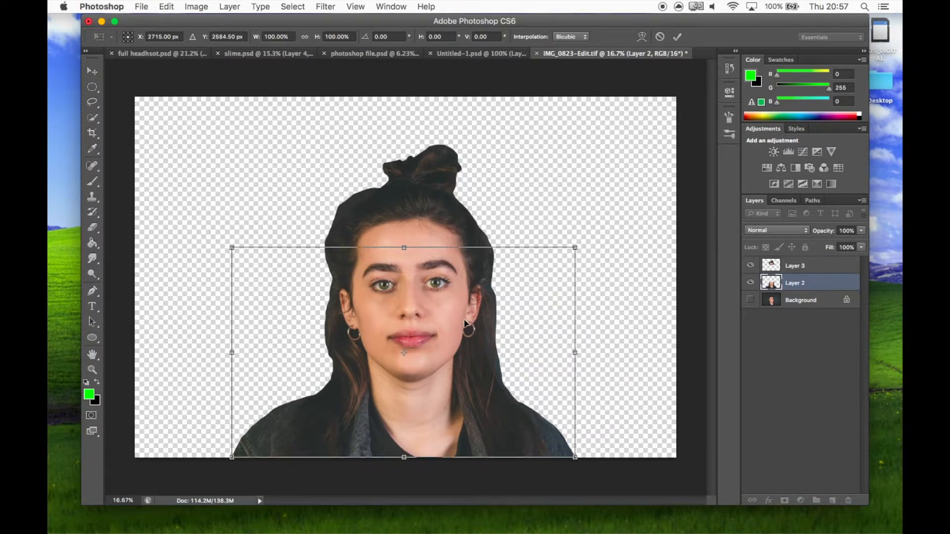
{"action": "key", "text": "Return"}
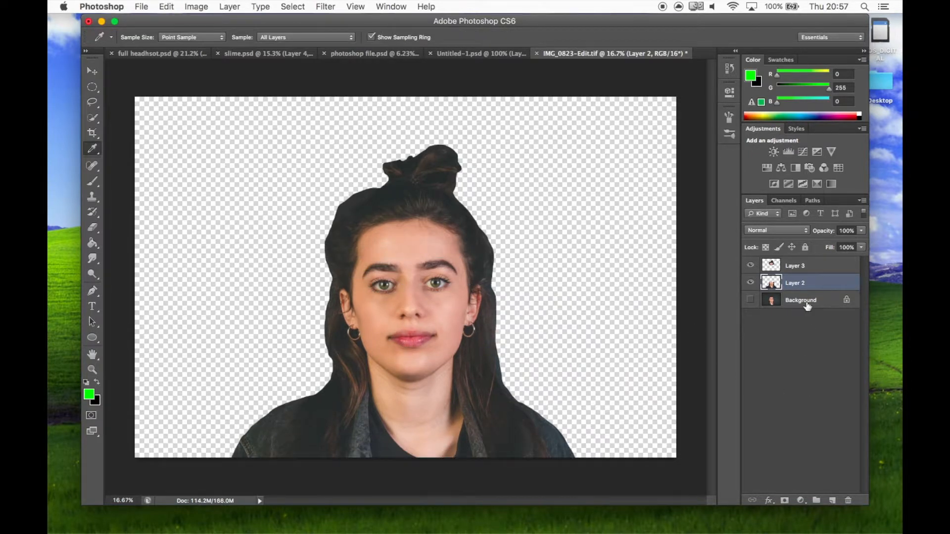
Step: Switch to Finder and open hand pointing.psd in Photoshop
{"action": "left_click", "coordinate": [329, 520]}
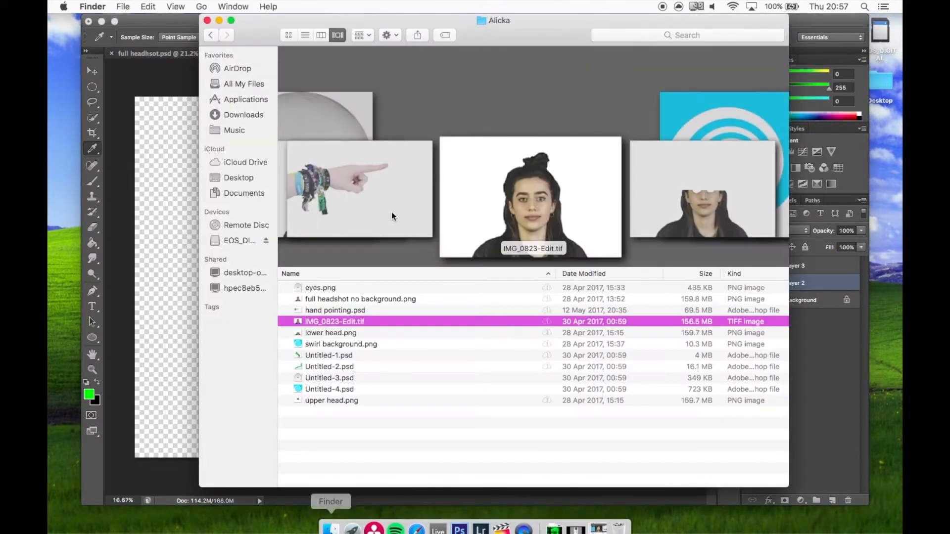
{"action": "left_click", "coordinate": [357, 310]}
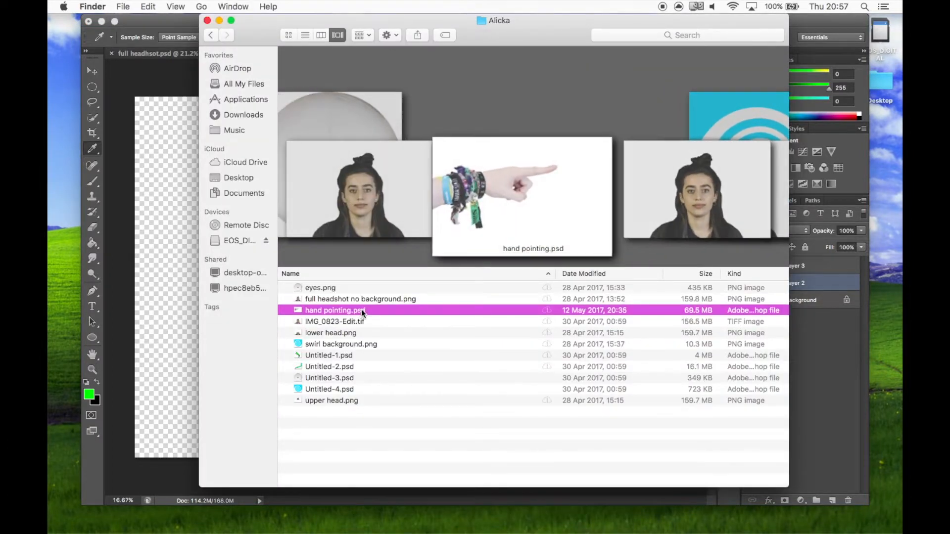
{"action": "double_click", "coordinate": [349, 309]}
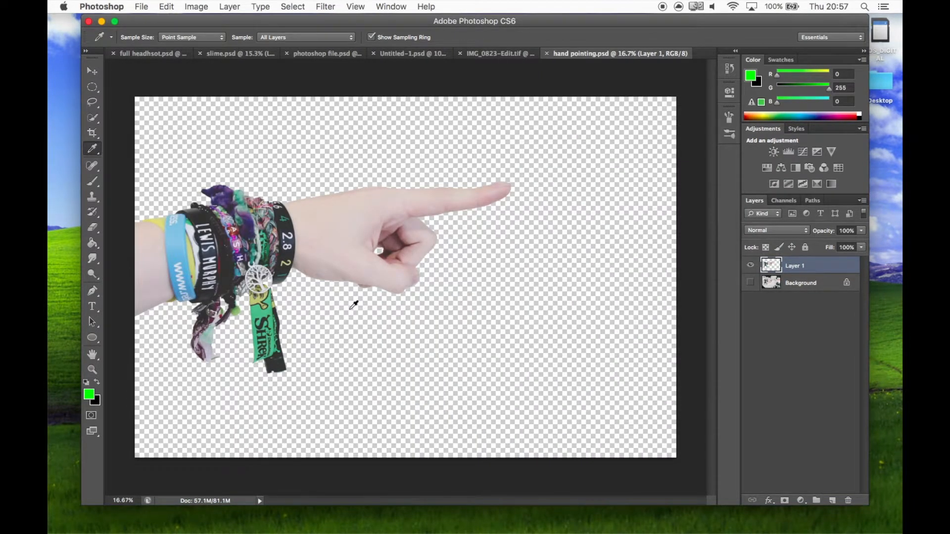
Step: Show only the Background photo of the hand, and return to the cut-out hand on Layer 1
{"action": "left_click", "coordinate": [749, 266]}
{"action": "left_click", "coordinate": [749, 282]}
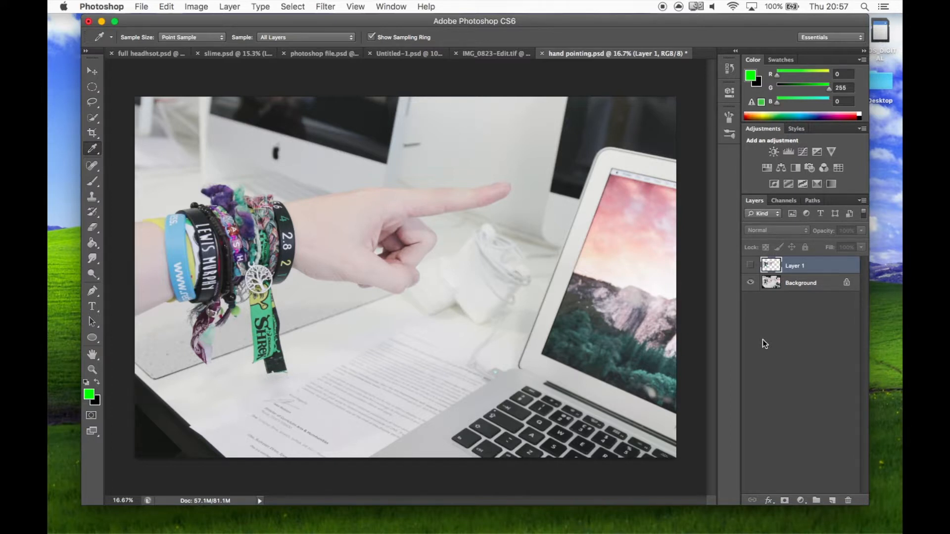
{"action": "left_click", "coordinate": [750, 282]}
{"action": "left_click", "coordinate": [751, 265]}
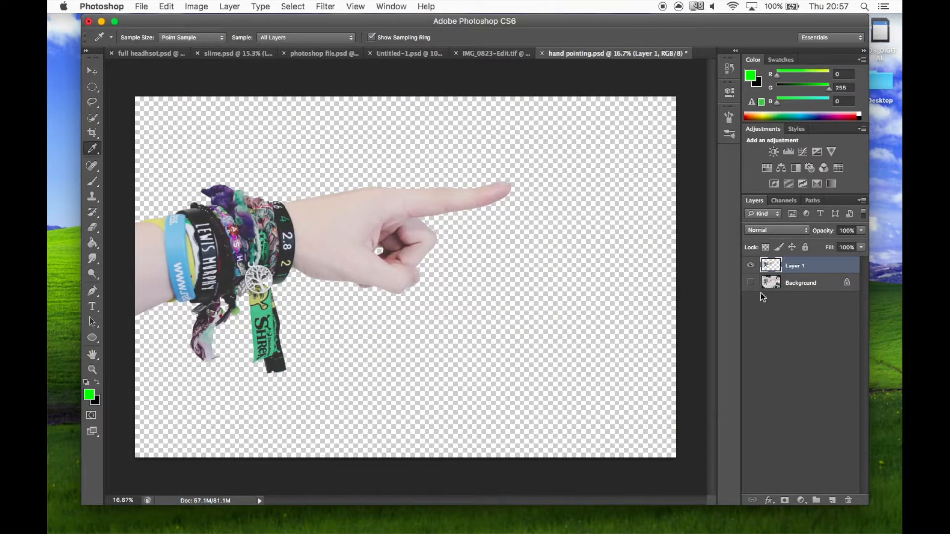
Step: Toggle the Background behind Layer 1 and inspect the cut-out edges around the fingers up close
{"action": "left_click", "coordinate": [750, 283]}
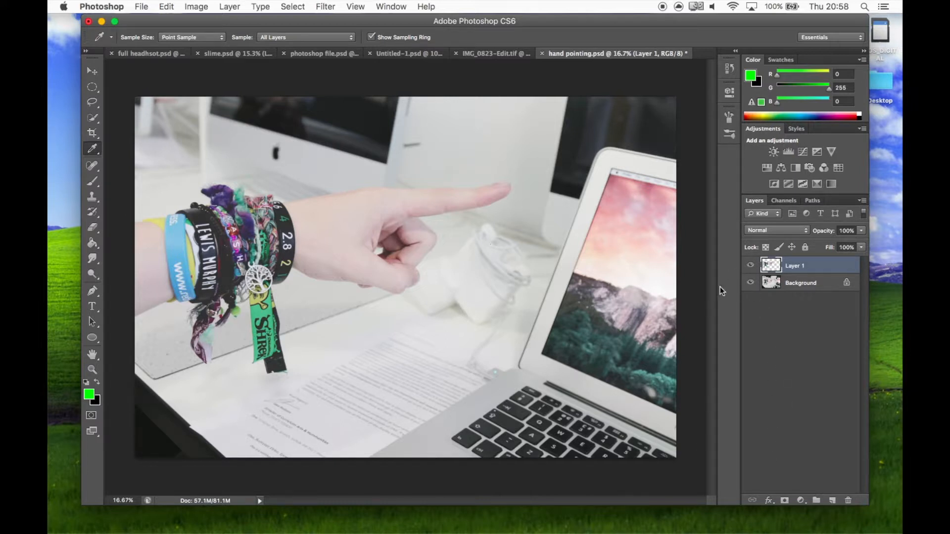
{"action": "left_click", "coordinate": [749, 283]}
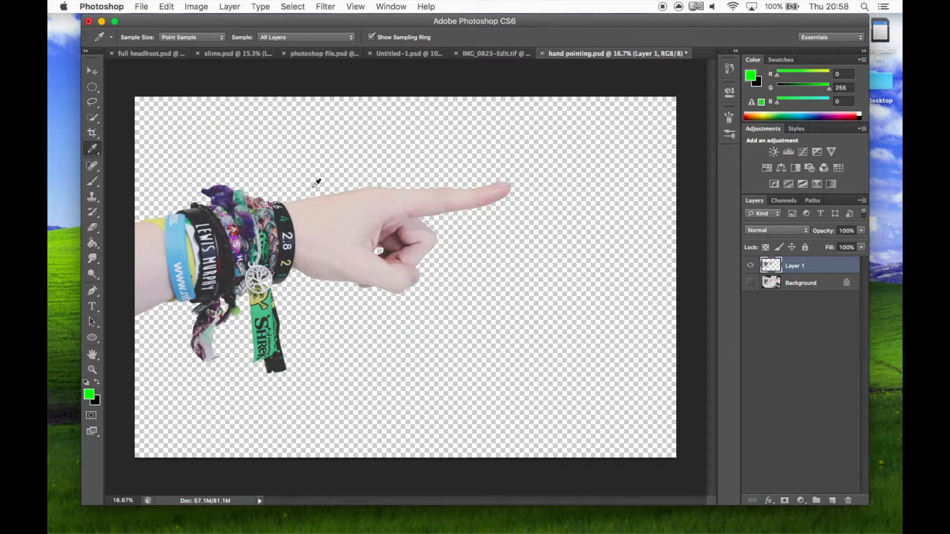
{"action": "scroll", "coordinate": [316, 183], "scroll_direction": "up", "scroll_amount": 3}
{"action": "scroll", "coordinate": [316, 183], "scroll_direction": "up", "scroll_amount": 5}
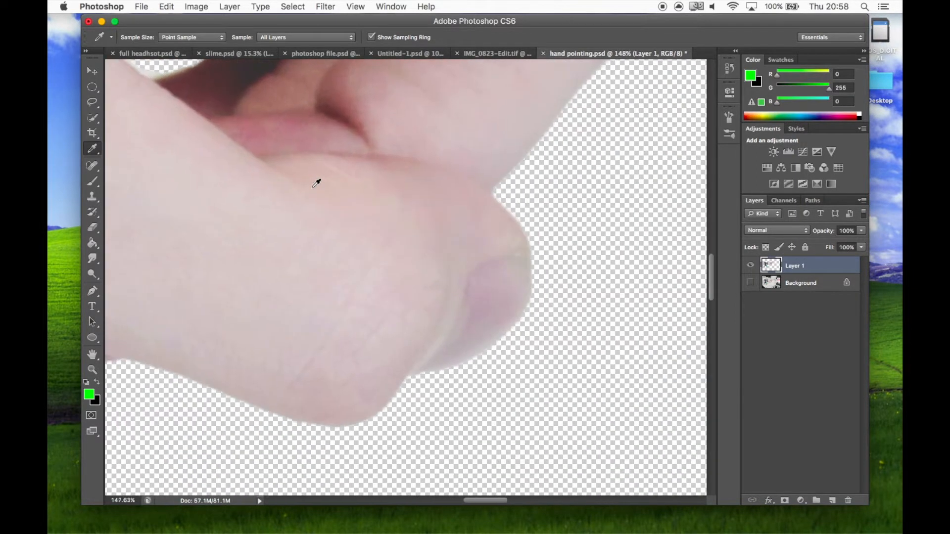
{"action": "scroll", "coordinate": [316, 183], "scroll_direction": "down", "scroll_amount": 8}
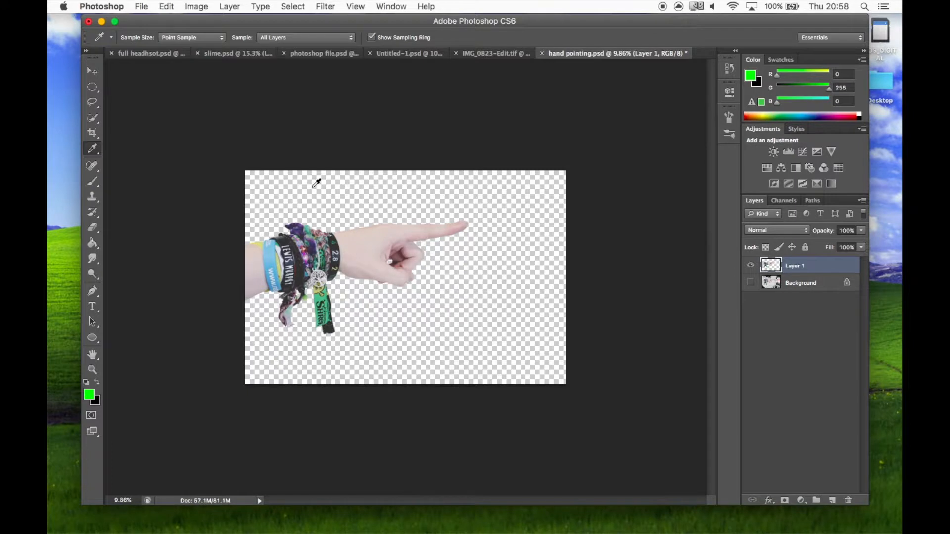
{"action": "scroll", "coordinate": [317, 183], "scroll_direction": "up", "scroll_amount": 3}
{"action": "scroll", "coordinate": [317, 183], "scroll_direction": "down", "scroll_amount": 2}
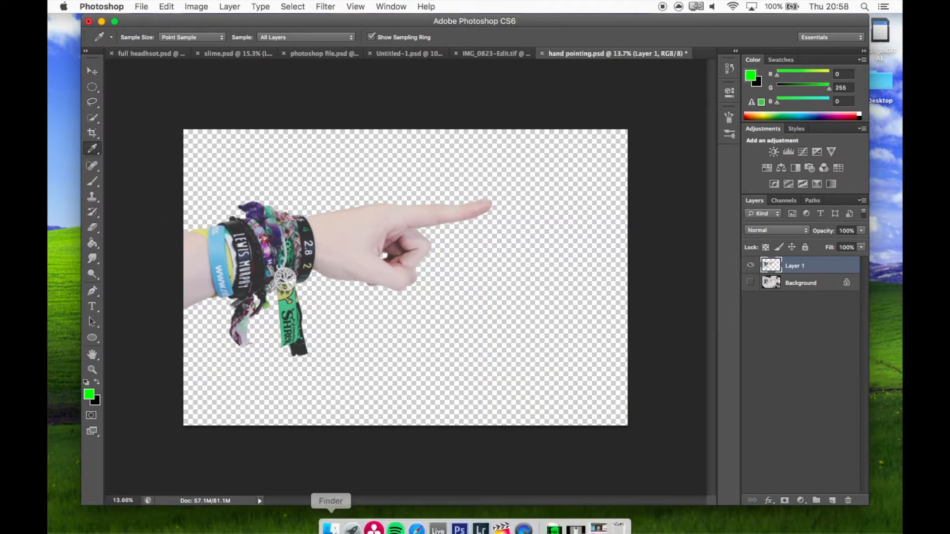
Step: Switch to Finder, go back to the Component 1 Final folder and open the Brain folder
{"action": "left_click", "coordinate": [331, 520]}
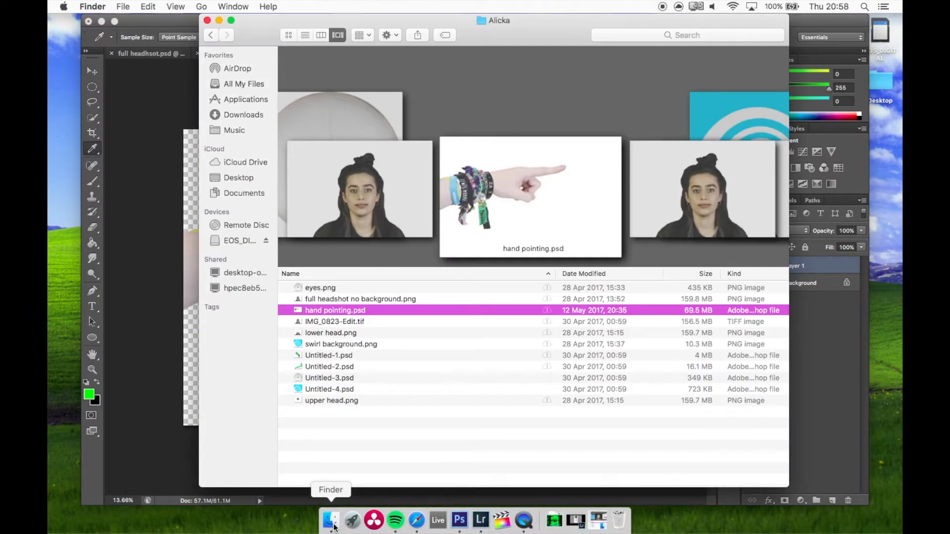
{"action": "left_click", "coordinate": [211, 36]}
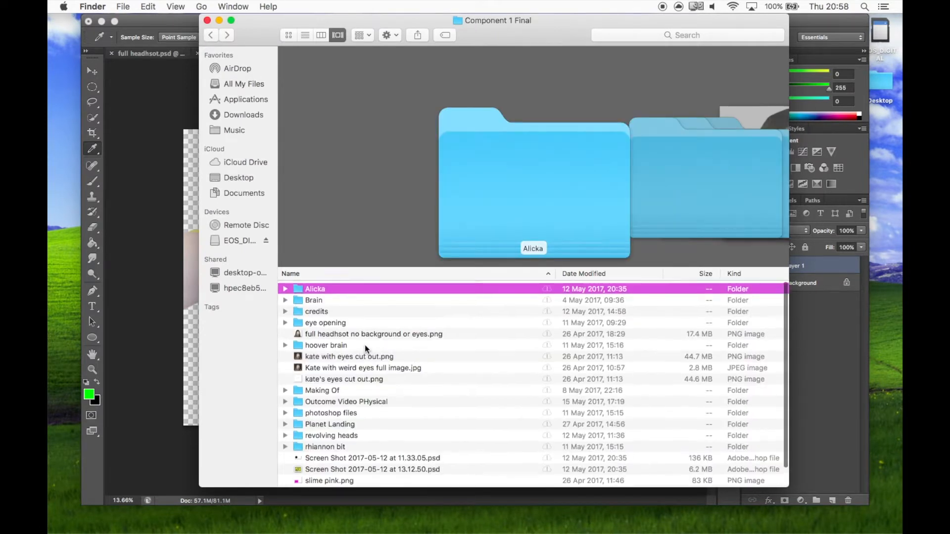
{"action": "double_click", "coordinate": [335, 300]}
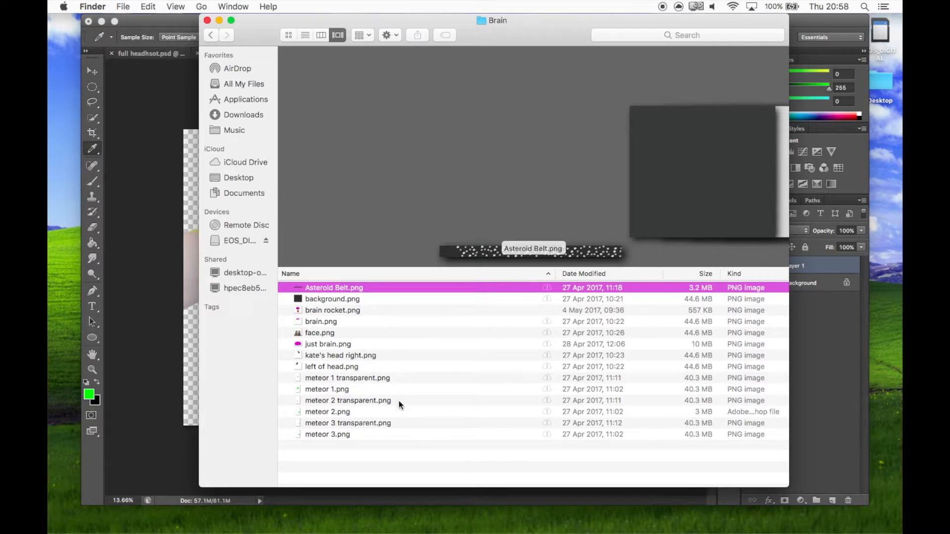
Step: Preview the Brain folder's images one by one, from background.png through face.png to just brain.png
{"action": "key", "text": "Down"}
{"action": "key", "text": "Down"}
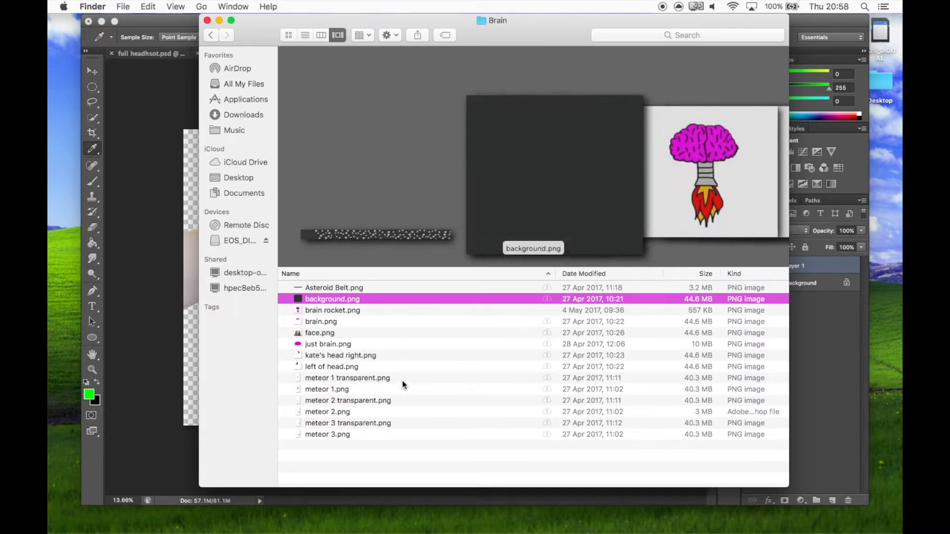
{"action": "key", "text": "Down"}
{"action": "key", "text": "Down"}
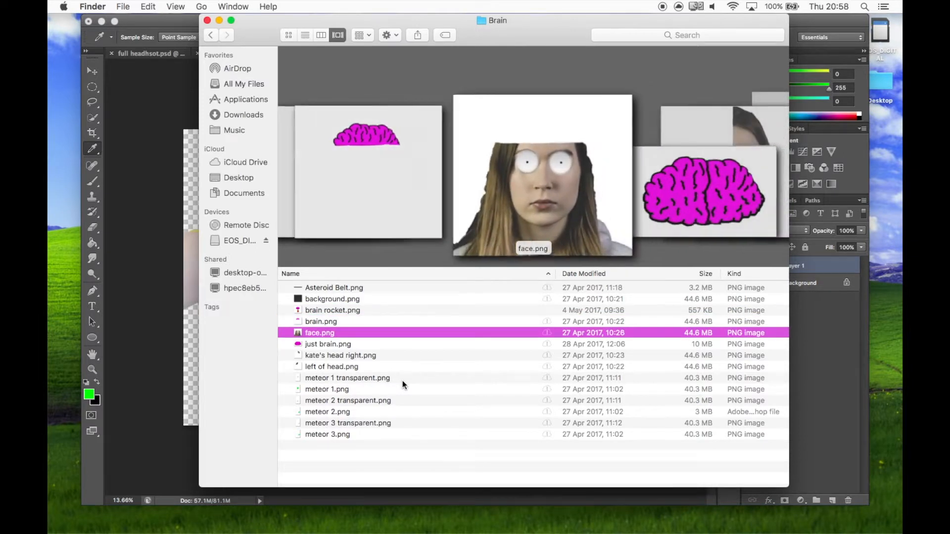
{"action": "key", "text": "Down"}
{"action": "key", "text": "Up"}
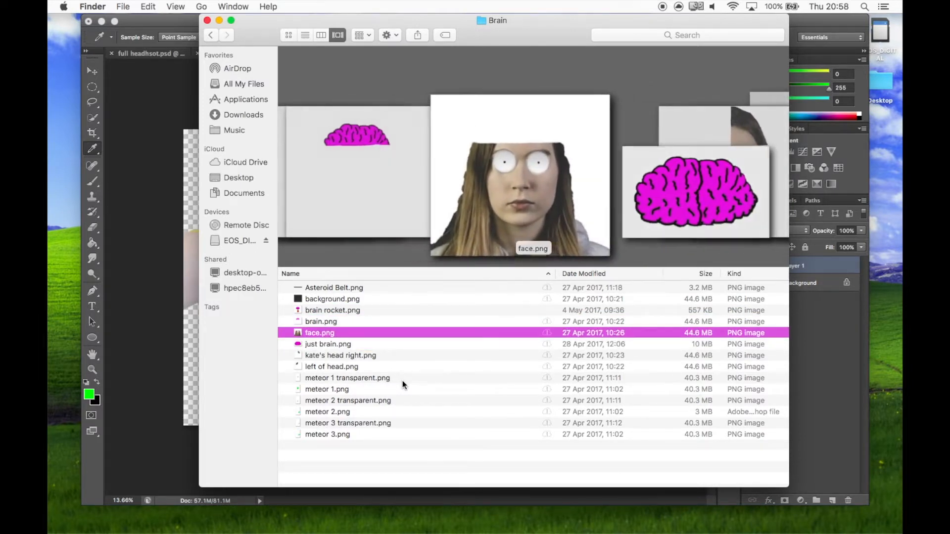
{"action": "key", "text": "Down"}
{"action": "key", "text": "Down"}
{"action": "key", "text": "Up"}
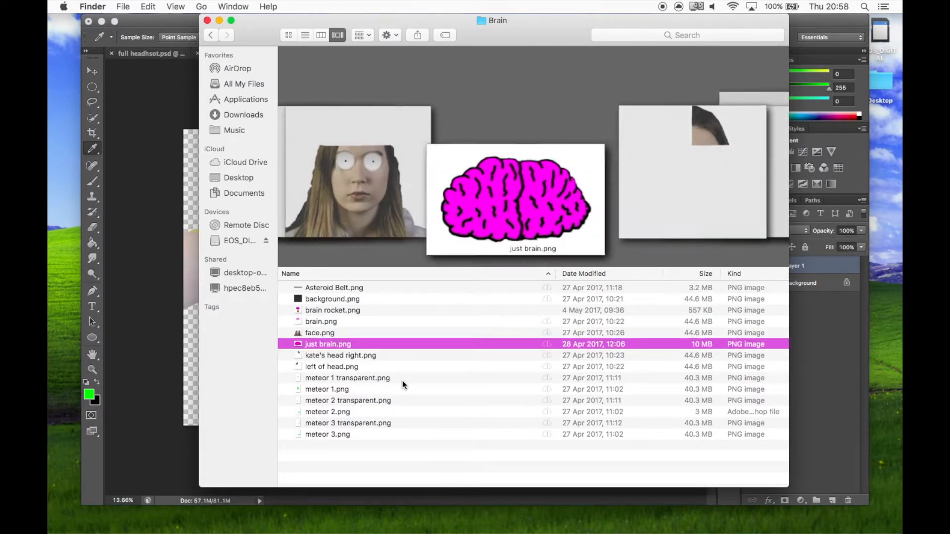
Step: Preview the rest of the Brain folder's images in order, from the head pieces through the meteor drawings to meteor 3.png
{"action": "key", "text": "Down"}
{"action": "key", "text": "Down"}
{"action": "key", "text": "Down"}
{"action": "key", "text": "Down"}
{"action": "key", "text": "Down"}
{"action": "key", "text": "Down"}
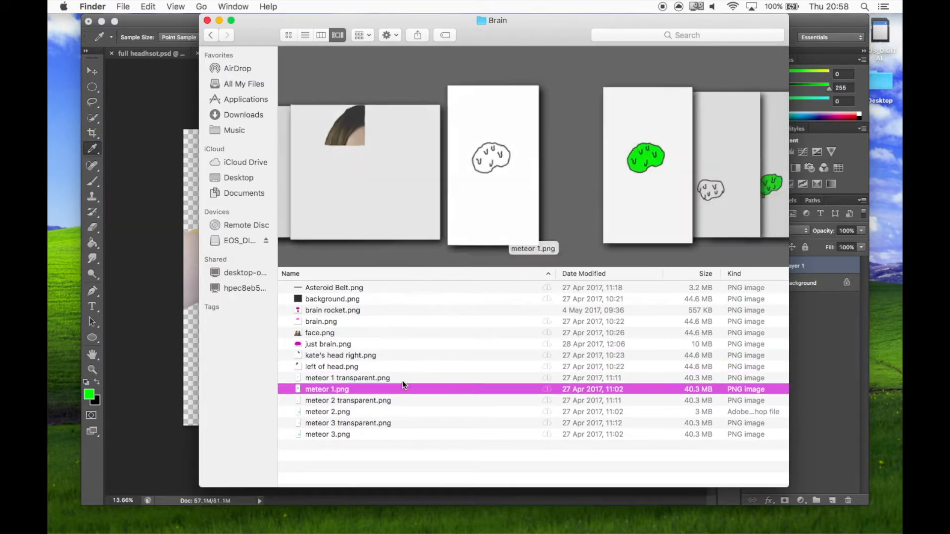
{"action": "key", "text": "Down"}
{"action": "key", "text": "Down"}
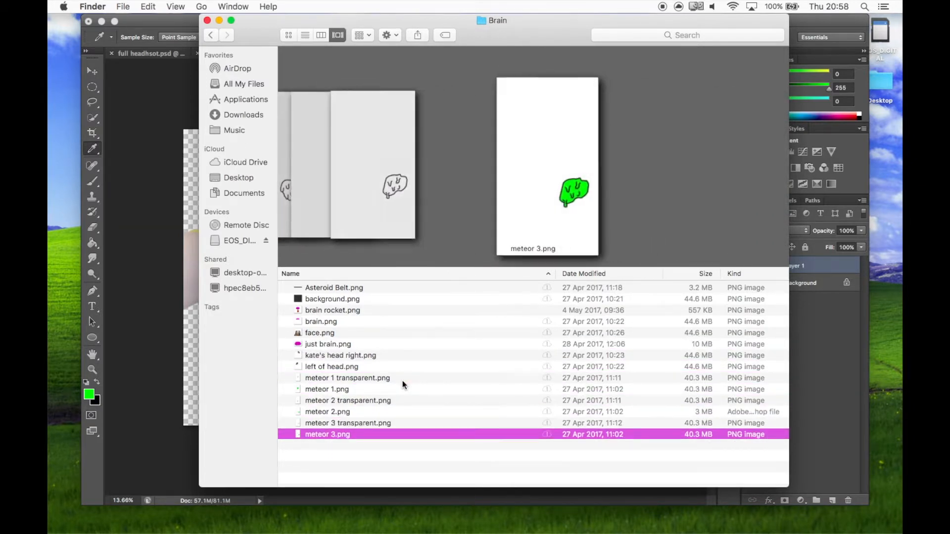
Step: Return to Asteroid Belt.png, inspect the meteor strip up close in a large preview, and close the preview
{"action": "key", "text": "Up"}
{"action": "key", "text": "Up"}
{"action": "key", "text": "Up"}
{"action": "key", "text": "Up"}
{"action": "key", "text": "Up"}
{"action": "key", "text": "Up"}
{"action": "key", "text": "Up"}
{"action": "key", "text": "Up"}
{"action": "key", "text": "Up"}
{"action": "key", "text": "Up"}
{"action": "key", "text": "Up"}
{"action": "key", "text": "Up"}
{"action": "key", "text": "Up"}
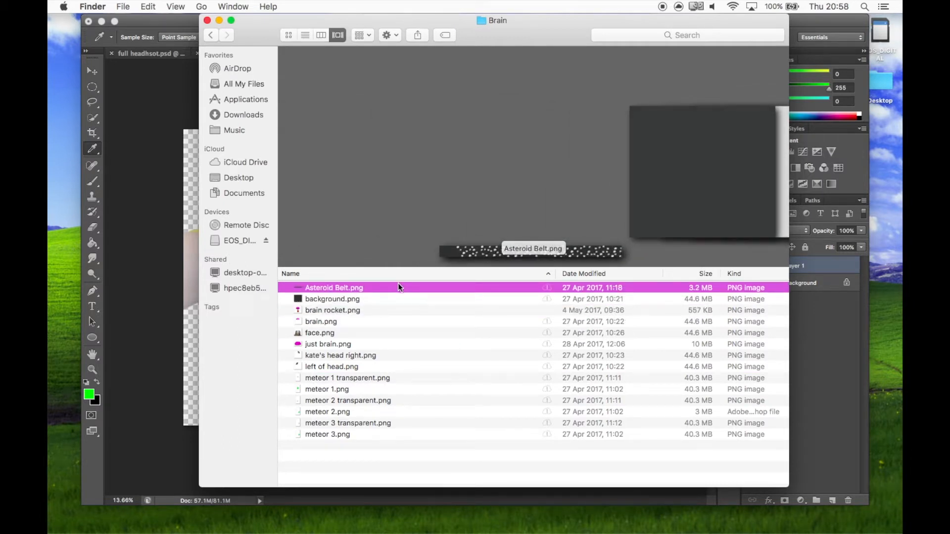
{"action": "key", "text": "space"}
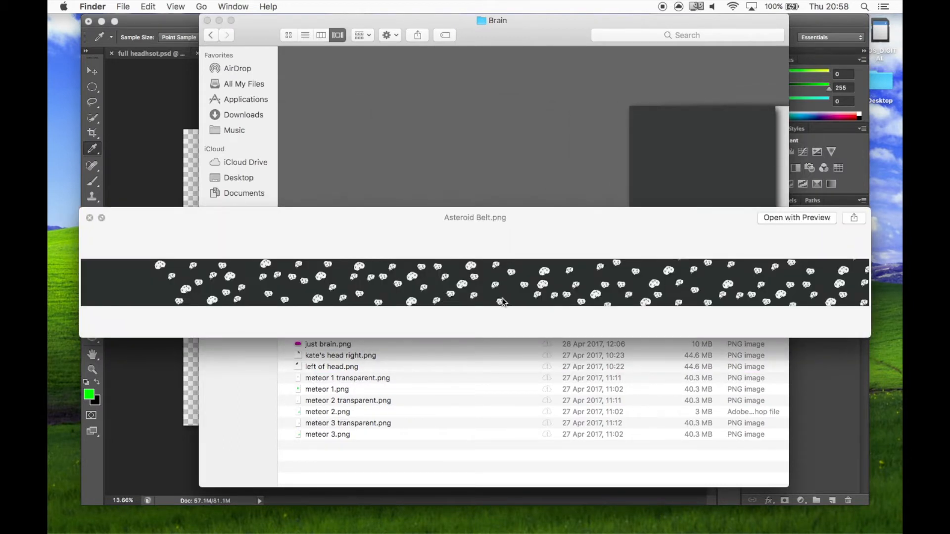
{"action": "scroll", "coordinate": [459, 288], "scroll_direction": "up", "scroll_amount": 6}
{"action": "scroll", "coordinate": [459, 288], "scroll_direction": "left", "scroll_amount": 5}
{"action": "scroll", "coordinate": [459, 288], "scroll_direction": "left", "scroll_amount": 10}
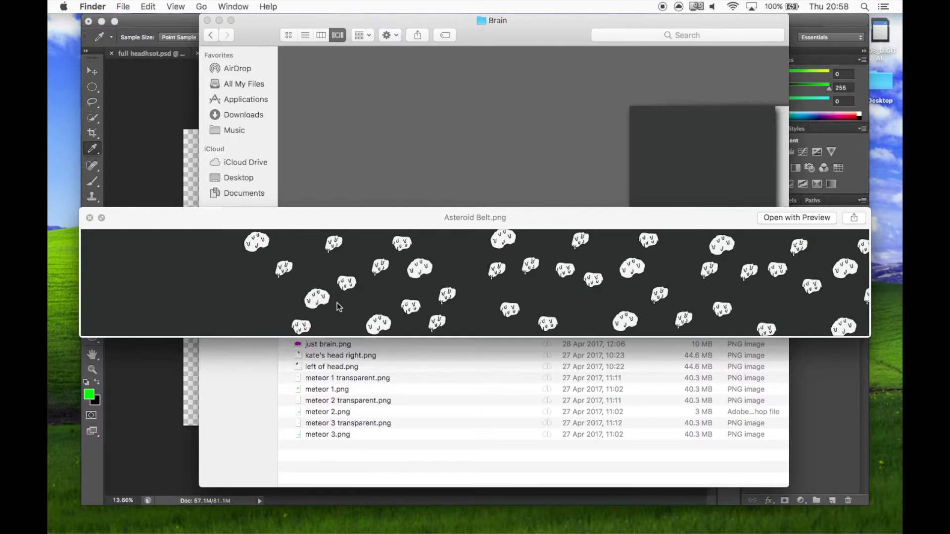
{"action": "scroll", "coordinate": [347, 300], "scroll_direction": "right", "scroll_amount": 3}
{"action": "scroll", "coordinate": [348, 301], "scroll_direction": "right", "scroll_amount": 5}
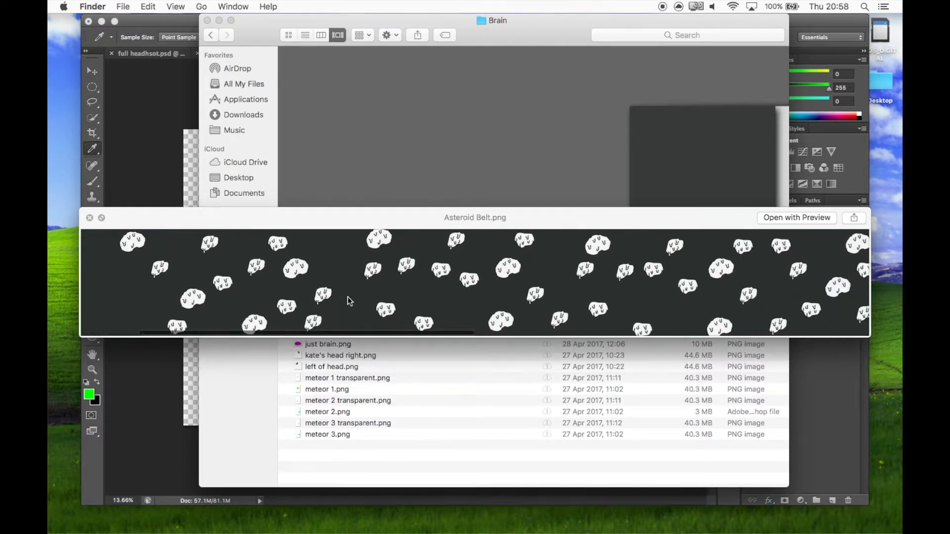
{"action": "scroll", "coordinate": [348, 299], "scroll_direction": "right", "scroll_amount": 1}
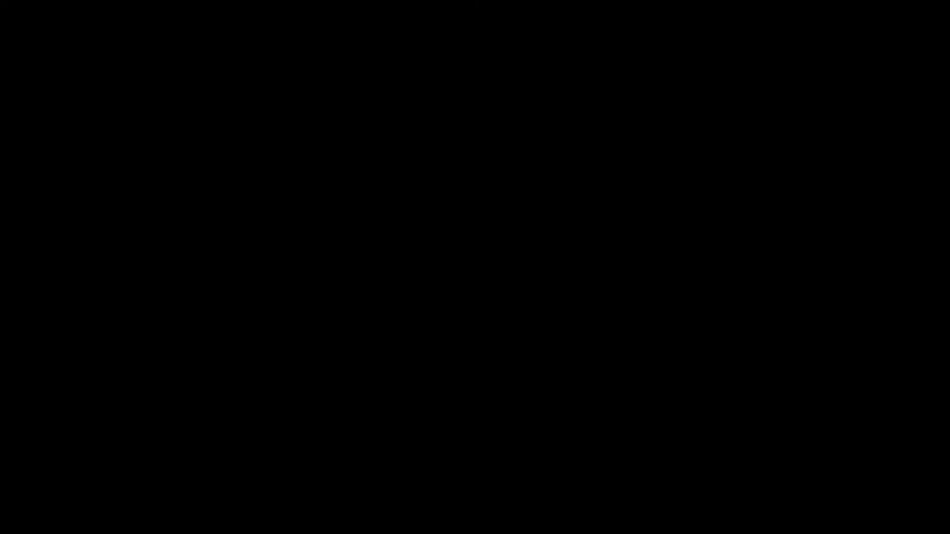
{"action": "scroll", "coordinate": [347, 296], "scroll_direction": "right", "scroll_amount": 2}
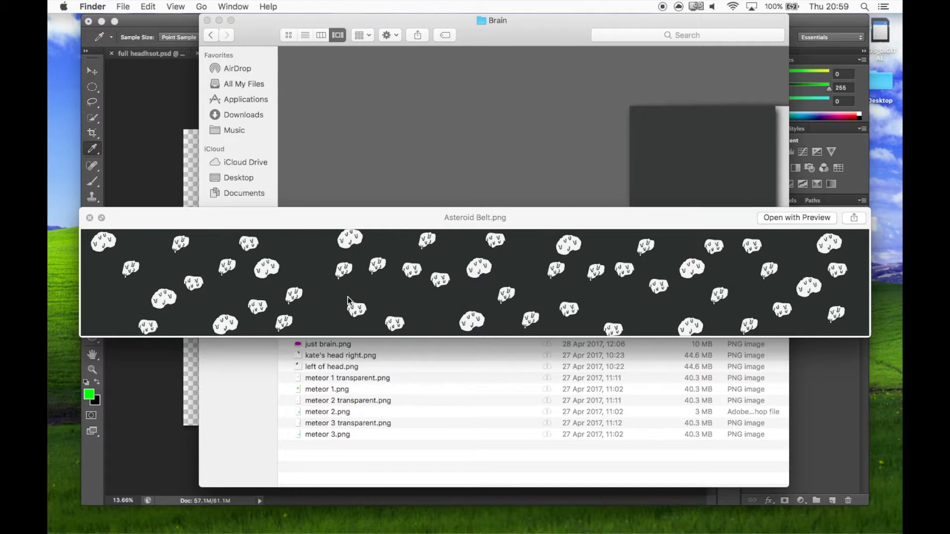
{"action": "key", "text": "space"}
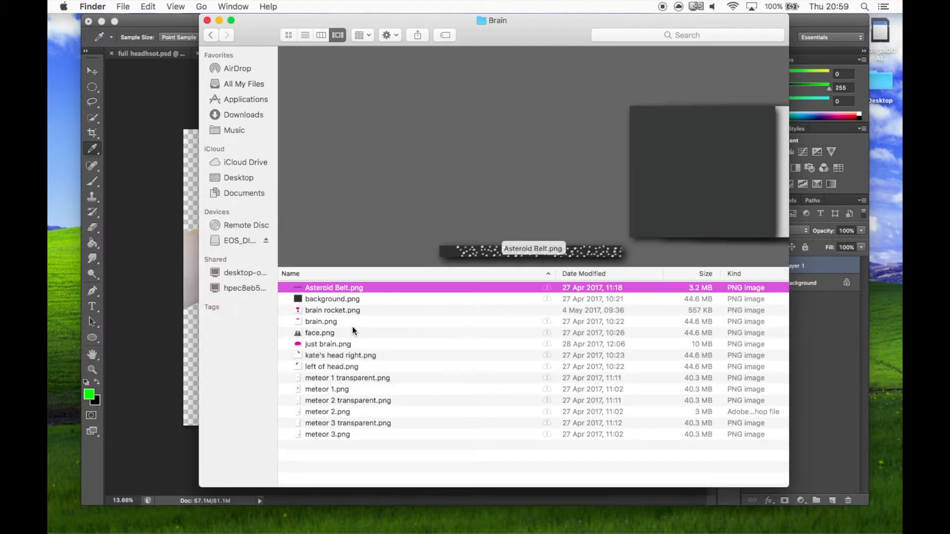
Step: Go back to the Component 1 Final folder and open the graded photos folder inside revolving heads
{"action": "left_click", "coordinate": [209, 37]}
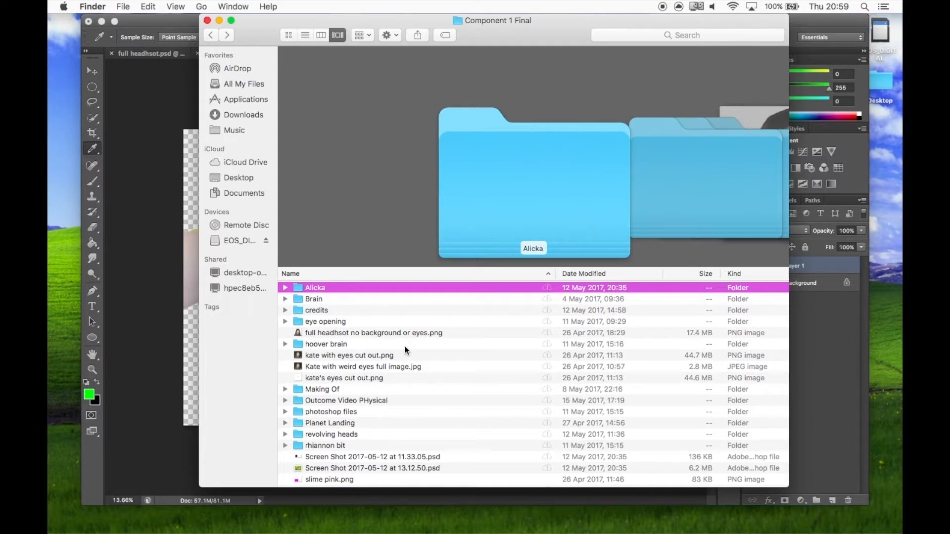
{"action": "scroll", "coordinate": [404, 351], "scroll_direction": "down", "scroll_amount": 3}
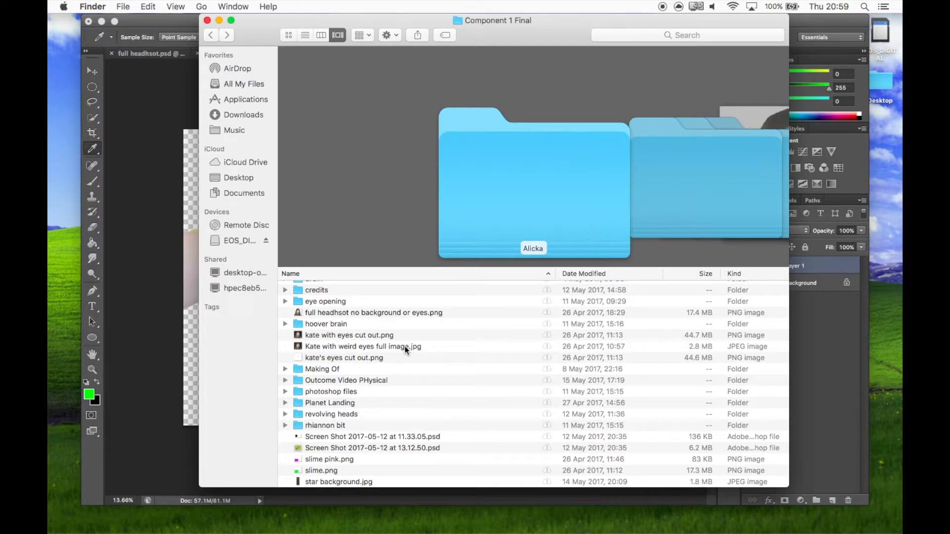
{"action": "double_click", "coordinate": [327, 414]}
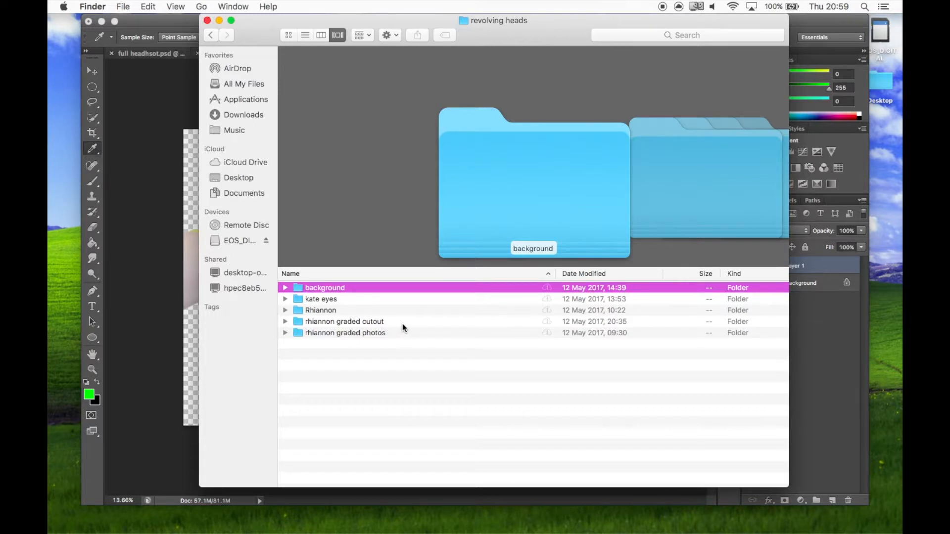
{"action": "double_click", "coordinate": [390, 332]}
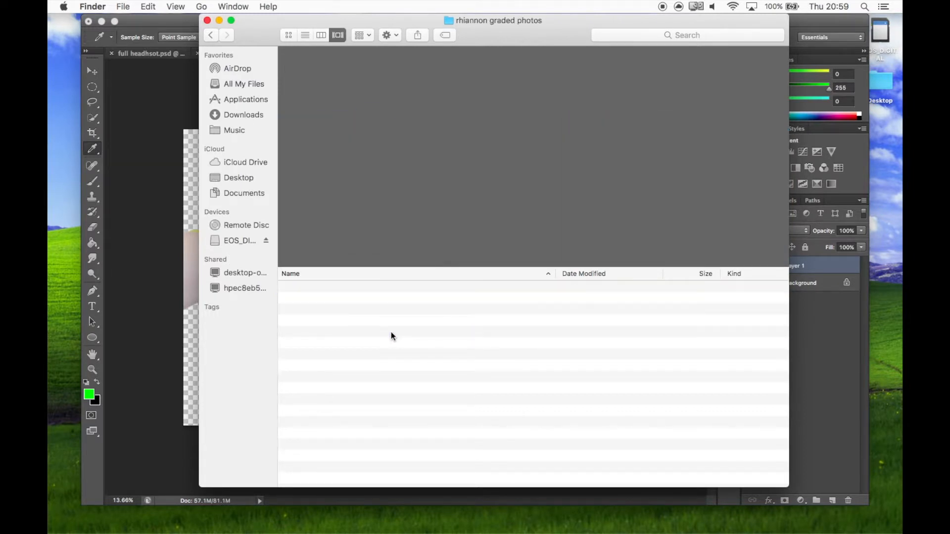
Step: Preview the graded revolving-head photos one by one, working forward through the numbered series to its last images
{"action": "key", "text": "Down"}
{"action": "key", "text": "Down"}
{"action": "key", "text": "Down"}
{"action": "key", "text": "Down"}
{"action": "key", "text": "Down"}
{"action": "key", "text": "Down"}
{"action": "key", "text": "Down"}
{"action": "key", "text": "Down"}
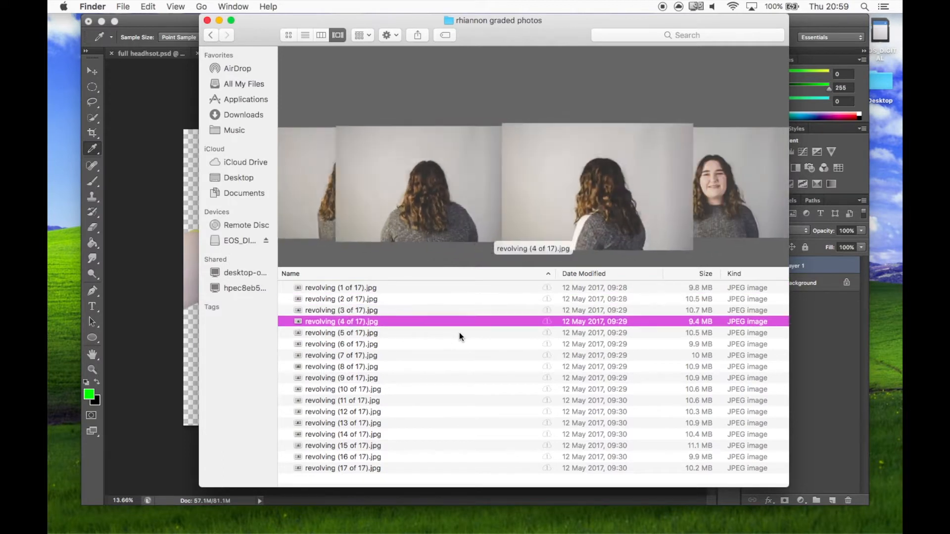
{"action": "key", "text": "Down"}
{"action": "key", "text": "Down"}
{"action": "key", "text": "Down"}
{"action": "key", "text": "Down"}
{"action": "key", "text": "Down"}
{"action": "key", "text": "Down"}
{"action": "key", "text": "Down"}
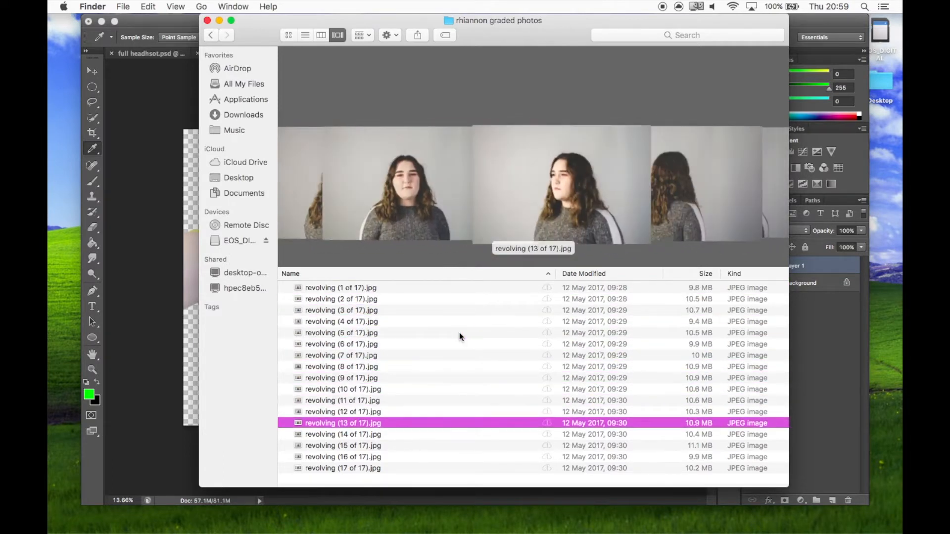
{"action": "key", "text": "Down"}
Step: Step back through the graded revolving-head photos from the end of the series to revolving (2 of 17).jpg
{"action": "key", "text": "Up"}
{"action": "key", "text": "Up"}
{"action": "key", "text": "Up"}
{"action": "key", "text": "Up"}
{"action": "key", "text": "Up"}
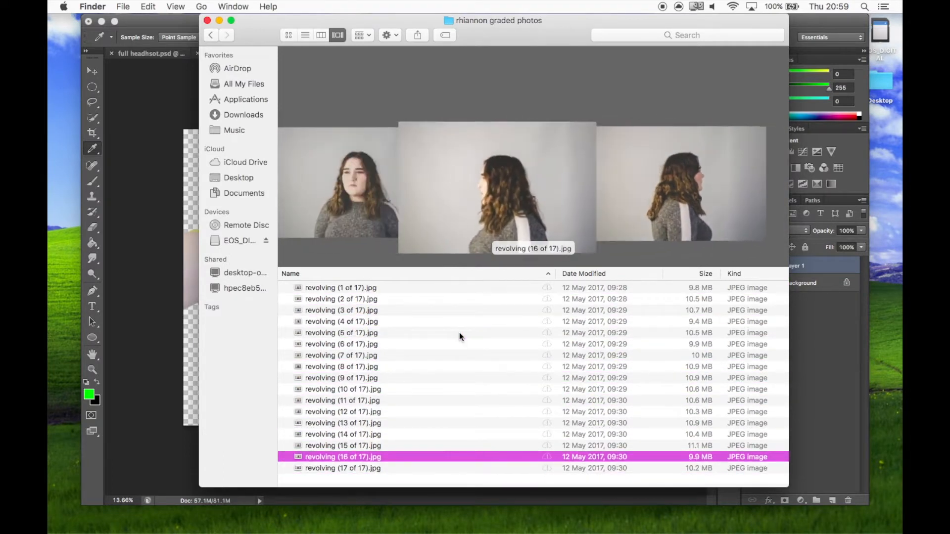
{"action": "key", "text": "Up"}
{"action": "key", "text": "Up"}
{"action": "key", "text": "Up"}
{"action": "key", "text": "Up"}
{"action": "key", "text": "Up"}
{"action": "key", "text": "Up"}
{"action": "key", "text": "Up"}
{"action": "key", "text": "Up"}
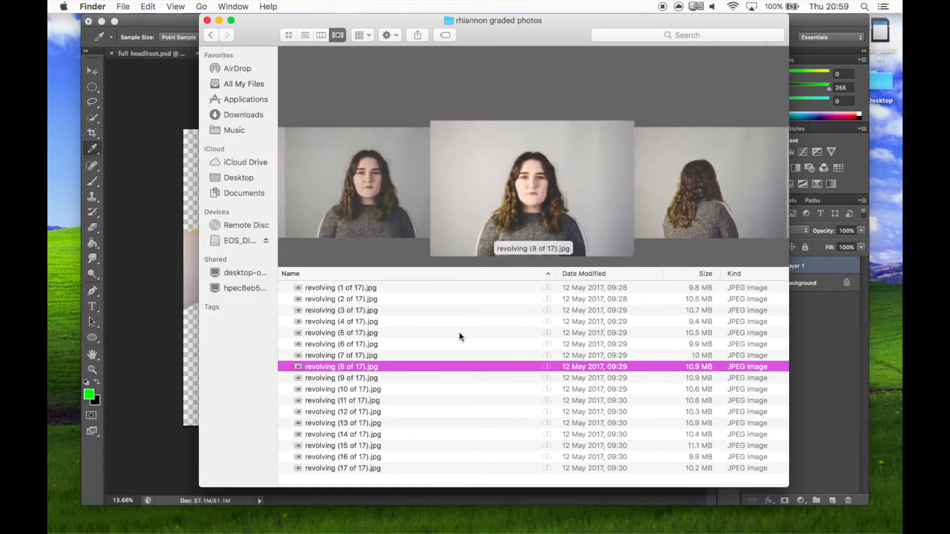
{"action": "key", "text": "Up"}
{"action": "key", "text": "Up"}
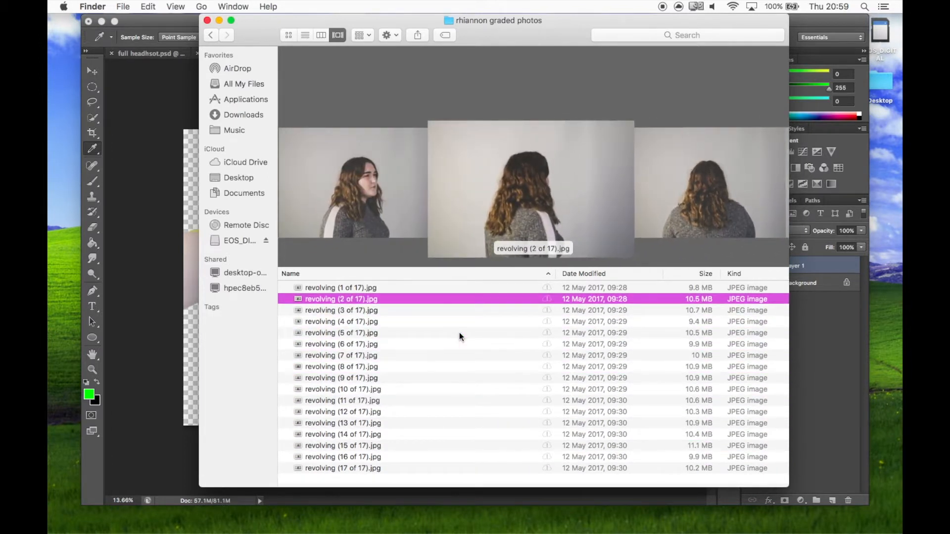
Step: Preview the graded photos forward again from revolving (2 of 17).jpg to revolving (12 of 17).jpg
{"action": "key", "text": "Down"}
{"action": "key", "text": "Down"}
{"action": "key", "text": "Down"}
{"action": "key", "text": "Down"}
{"action": "key", "text": "Down"}
{"action": "key", "text": "Down"}
{"action": "key", "text": "Down"}
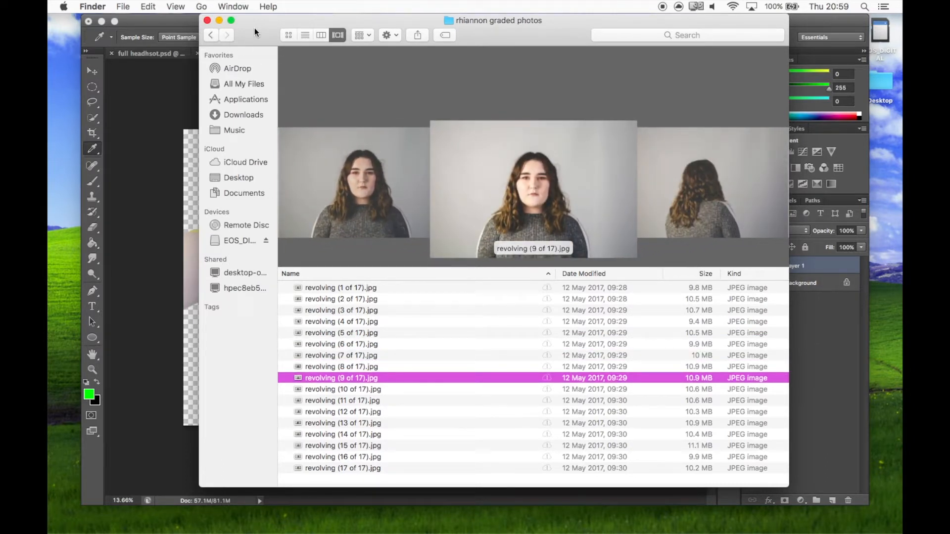
{"action": "key", "text": "Down"}
{"action": "key", "text": "Down"}
{"action": "key", "text": "Down"}
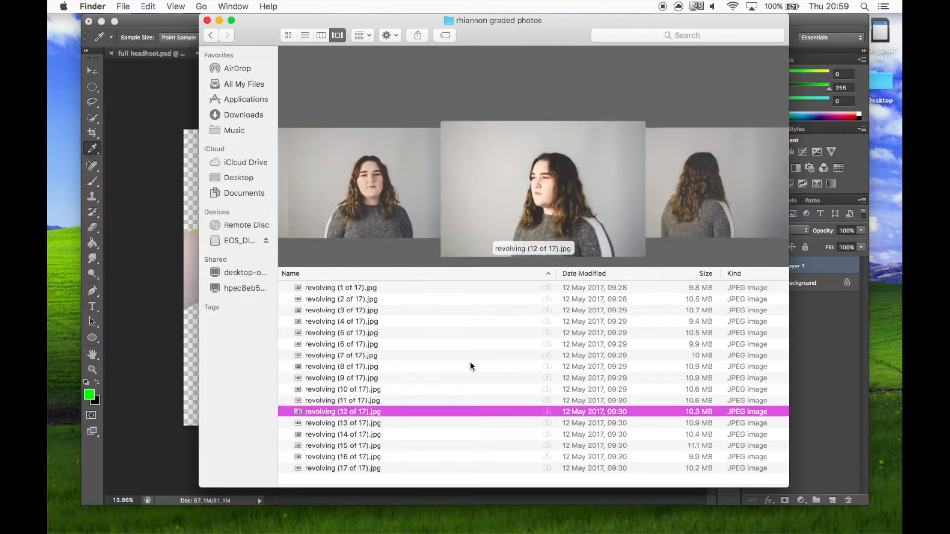
Step: Return to the revolving heads folder, open the graded cutout folder and preview its first cut-out head images
{"action": "left_click", "coordinate": [210, 36]}
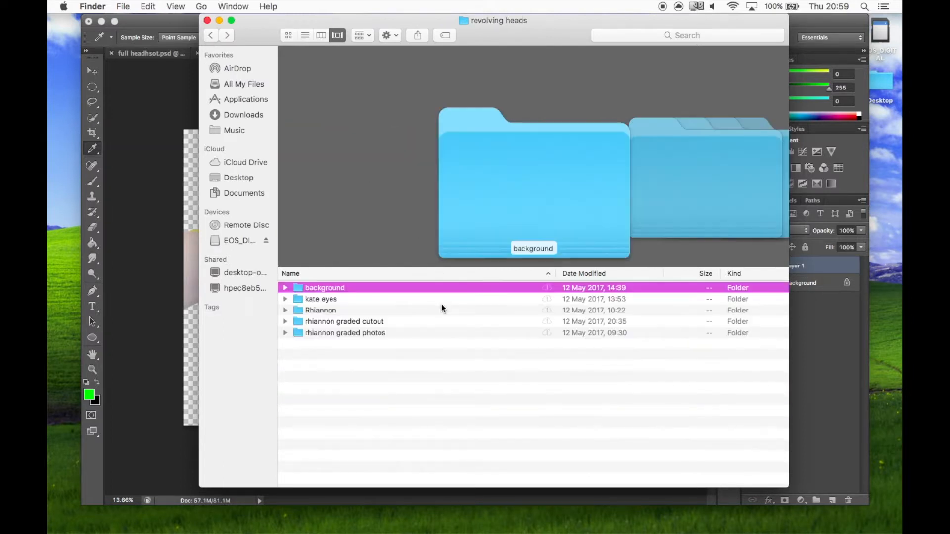
{"action": "double_click", "coordinate": [364, 322]}
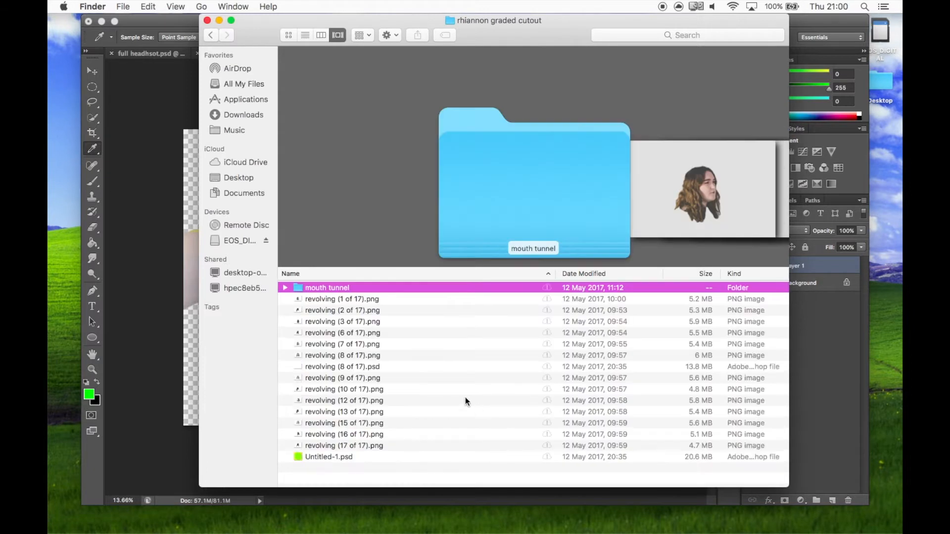
{"action": "key", "text": "Down"}
{"action": "key", "text": "Down"}
{"action": "key", "text": "Down"}
{"action": "key", "text": "Down"}
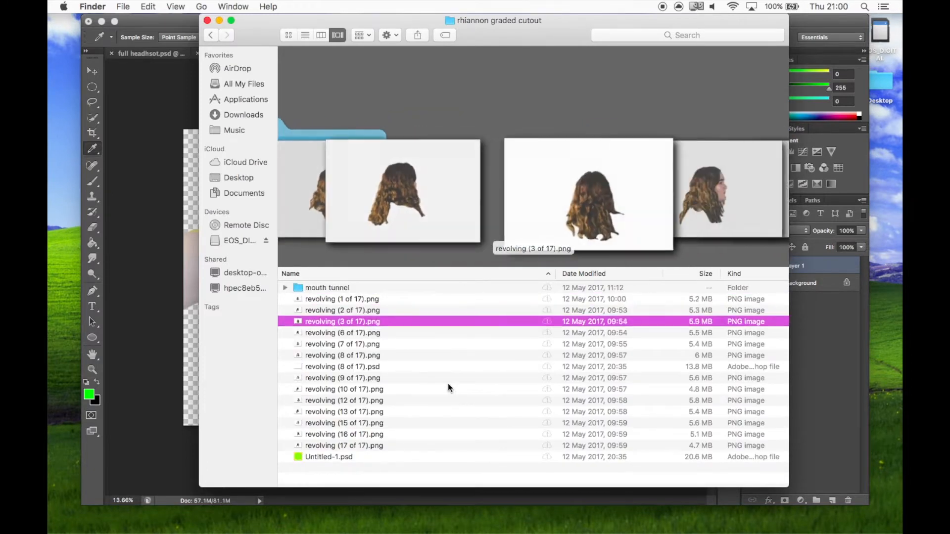
{"action": "key", "text": "Down"}
{"action": "key", "text": "Up"}
{"action": "key", "text": "Up"}
{"action": "key", "text": "Up"}
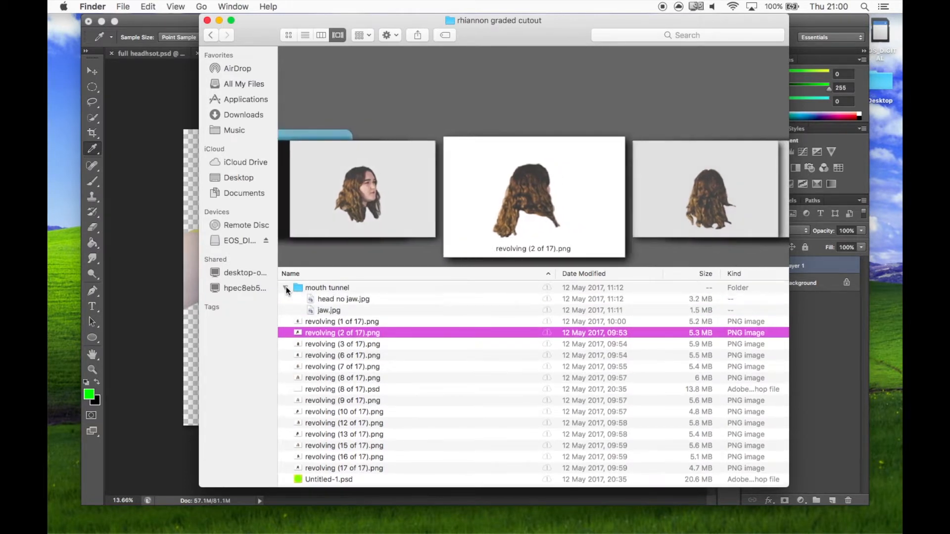
Step: Collapse the mouth tunnel folder and preview the cut-out heads forward to revolving (8 of 17).psd
{"action": "left_click", "coordinate": [286, 288]}
{"action": "key", "text": "Down"}
{"action": "key", "text": "Down"}
{"action": "key", "text": "Down"}
{"action": "key", "text": "Down"}
{"action": "key", "text": "Down"}
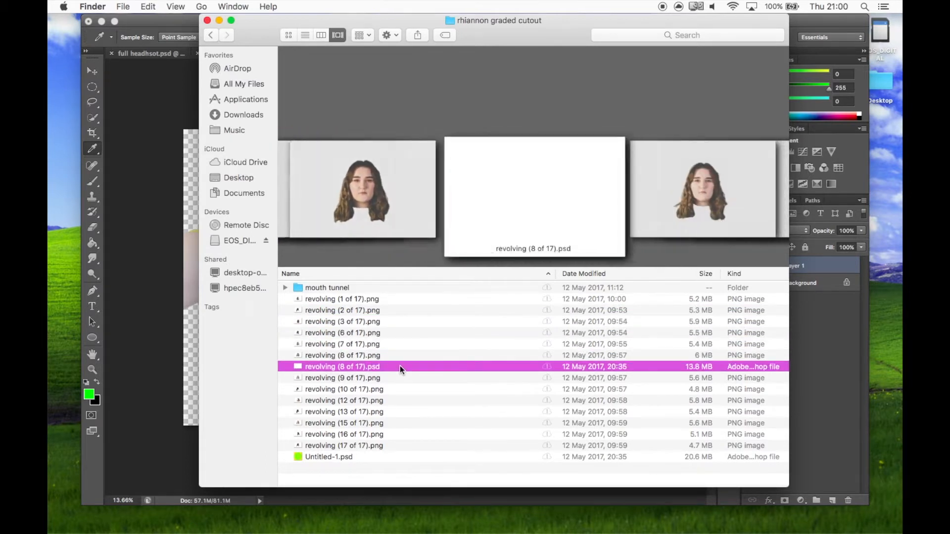
Step: Preview the remaining cut-out heads after revolving (8 of 17).psd, and step back to revolving (9 of 17).png
{"action": "key", "text": "Down"}
{"action": "key", "text": "Down"}
{"action": "key", "text": "Down"}
{"action": "key", "text": "Down"}
{"action": "key", "text": "Down"}
{"action": "key", "text": "Up"}
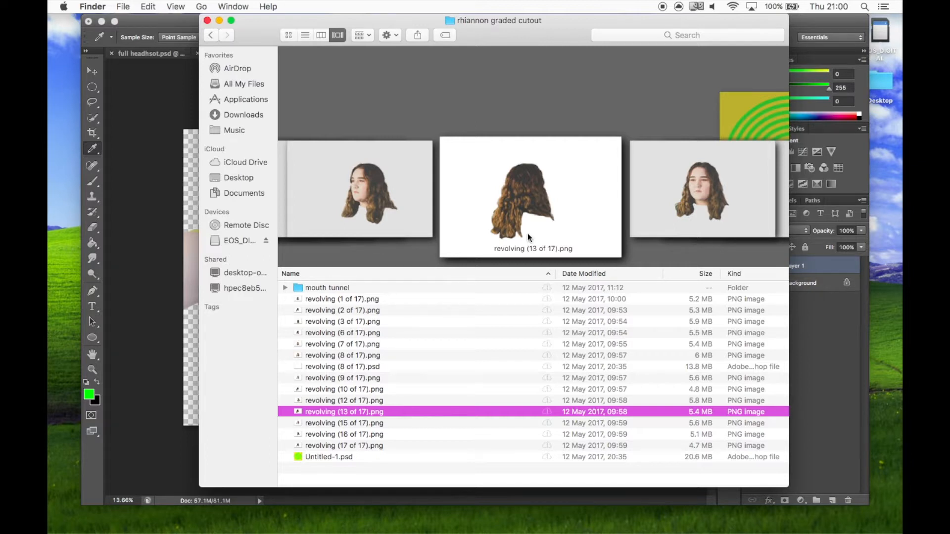
{"action": "key", "text": "Up"}
{"action": "key", "text": "Up"}
{"action": "key", "text": "Up"}
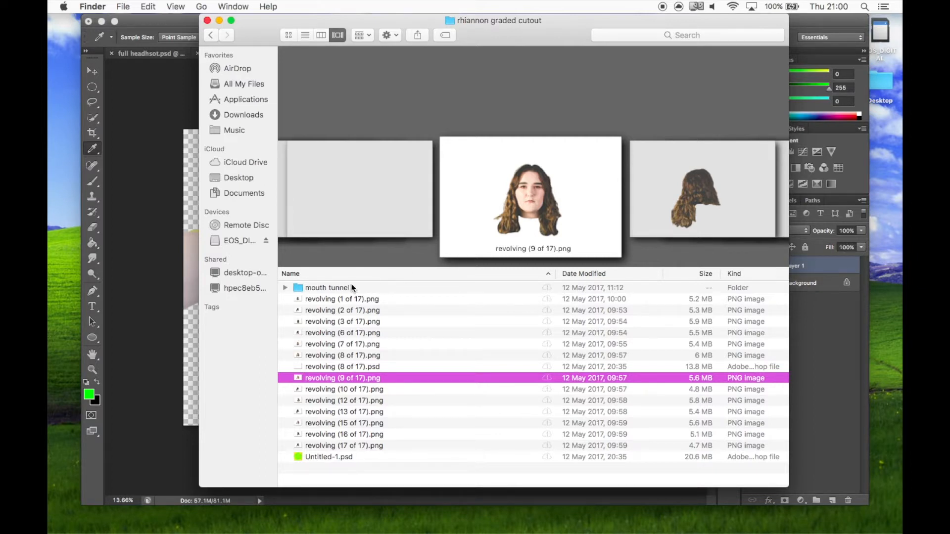
Step: Open the mouth tunnel folder and compare head no jaw.jpg with jaw.jpg, also in a large preview
{"action": "double_click", "coordinate": [328, 289]}
{"action": "key", "text": "Down"}
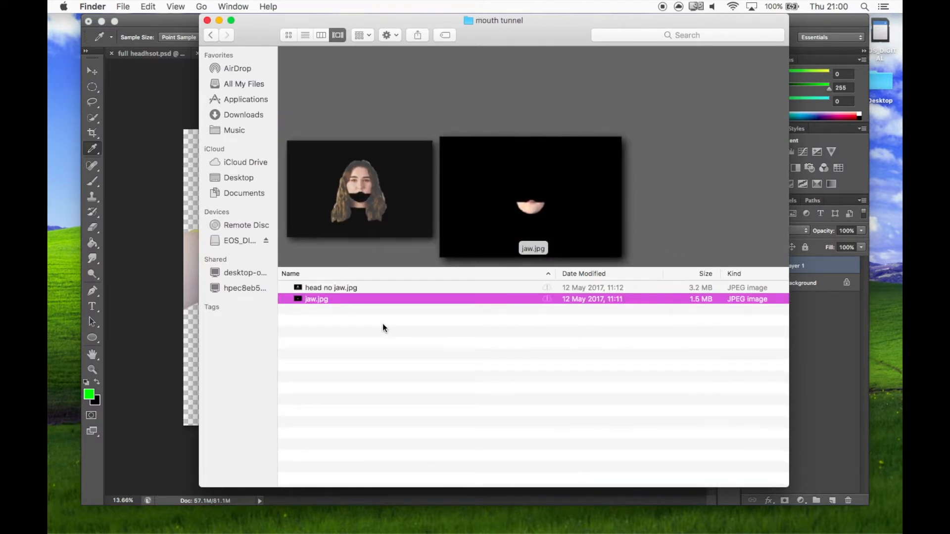
{"action": "key", "text": "Up"}
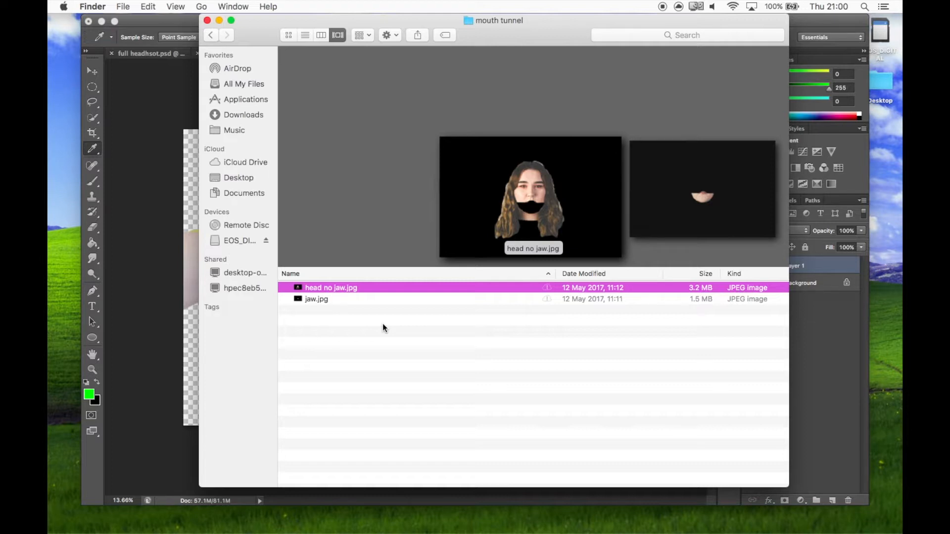
{"action": "key", "text": "space"}
{"action": "key", "text": "Down"}
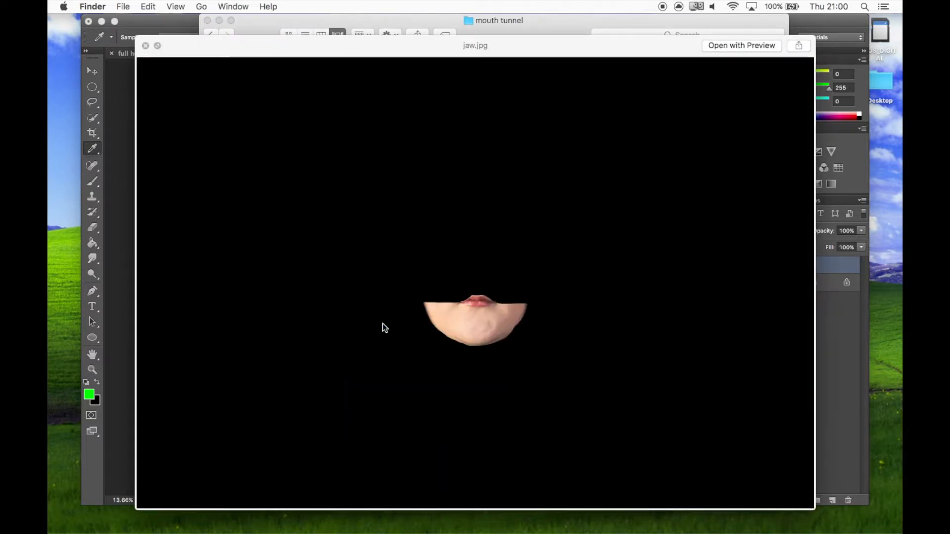
{"action": "key", "text": "space"}
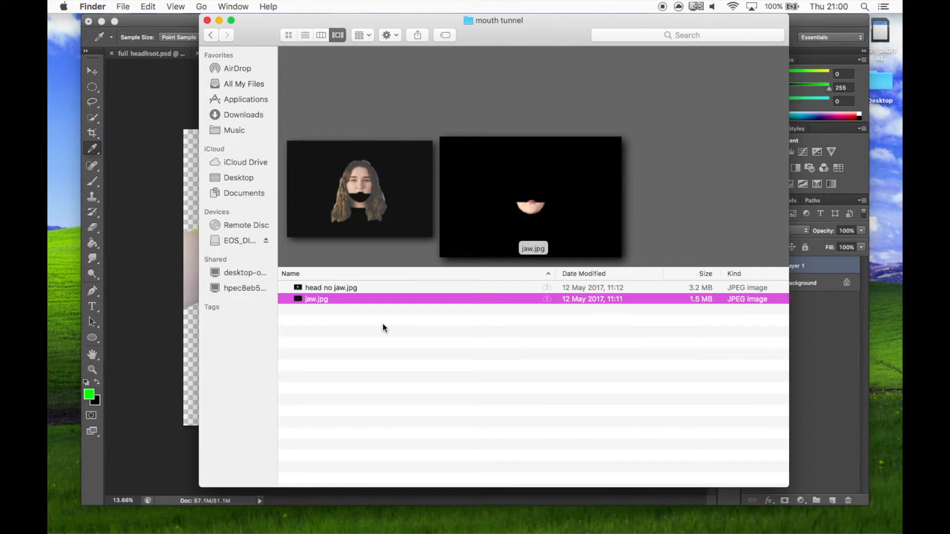
{"action": "key", "text": "Up"}
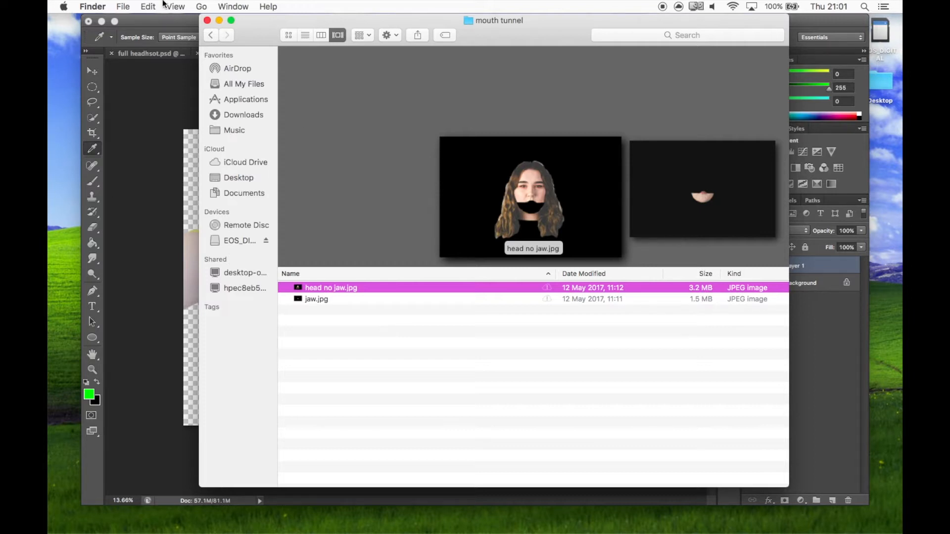
Step: Go back up to the revolving heads folder and open its eyes folder
{"action": "left_click", "coordinate": [209, 37]}
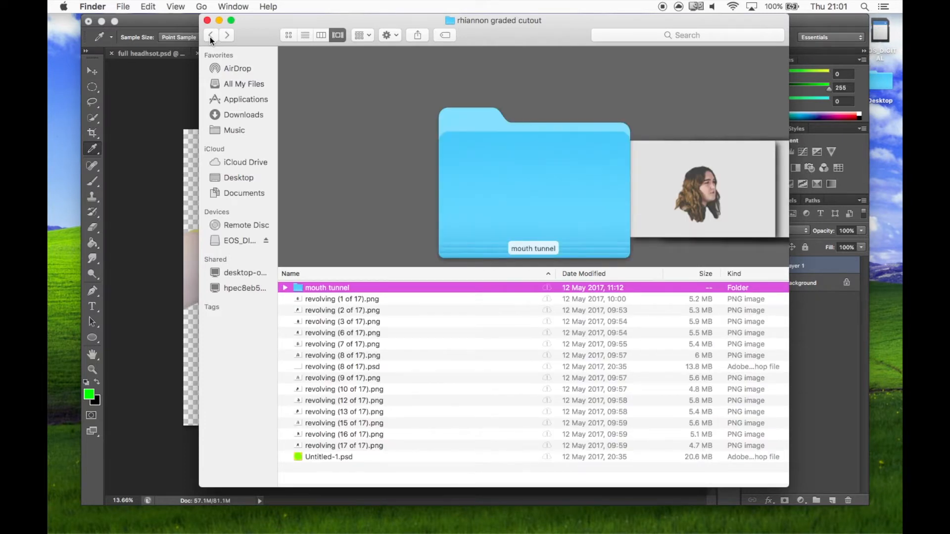
{"action": "left_click", "coordinate": [210, 37]}
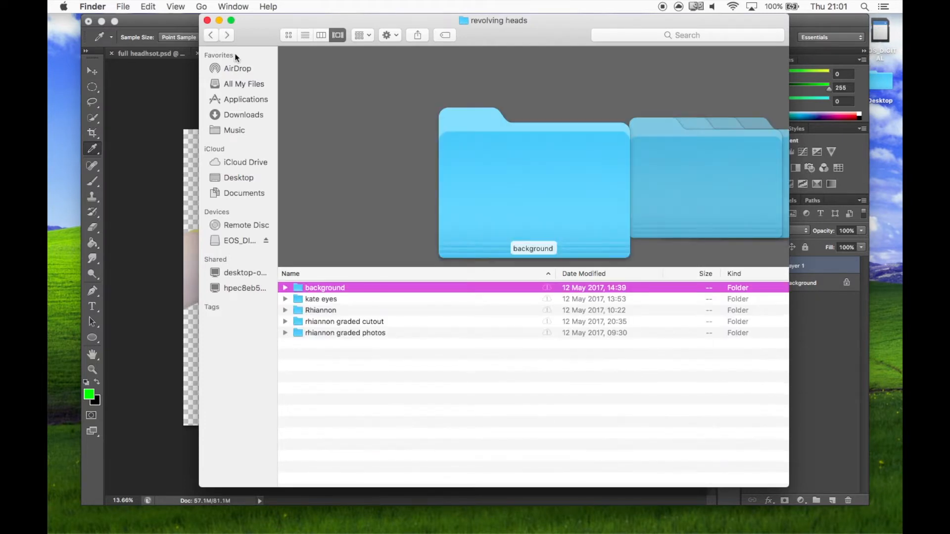
{"action": "double_click", "coordinate": [331, 301]}
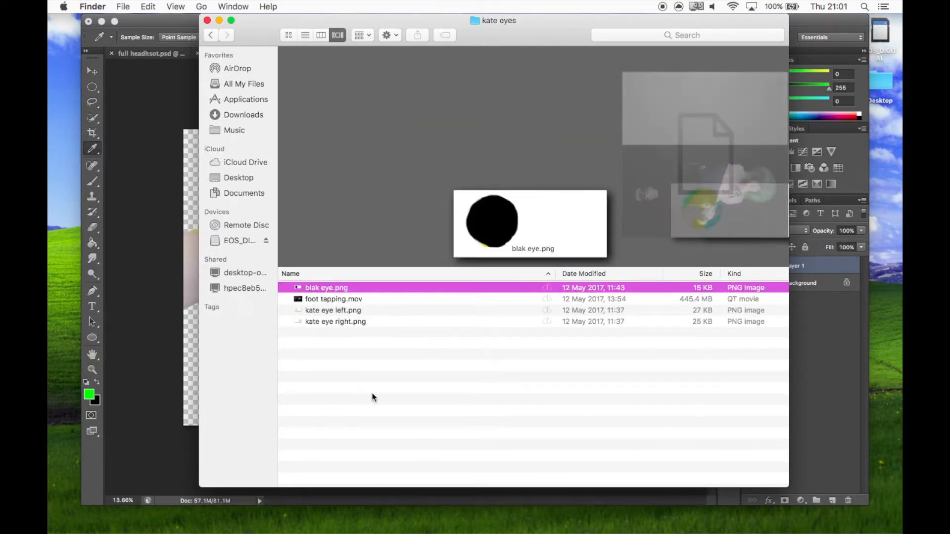
Step: Preview the eye images from blak eye.png to the right-eye image, and back over to the left-eye image
{"action": "key", "text": "Down"}
{"action": "key", "text": "Down"}
{"action": "key", "text": "Down"}
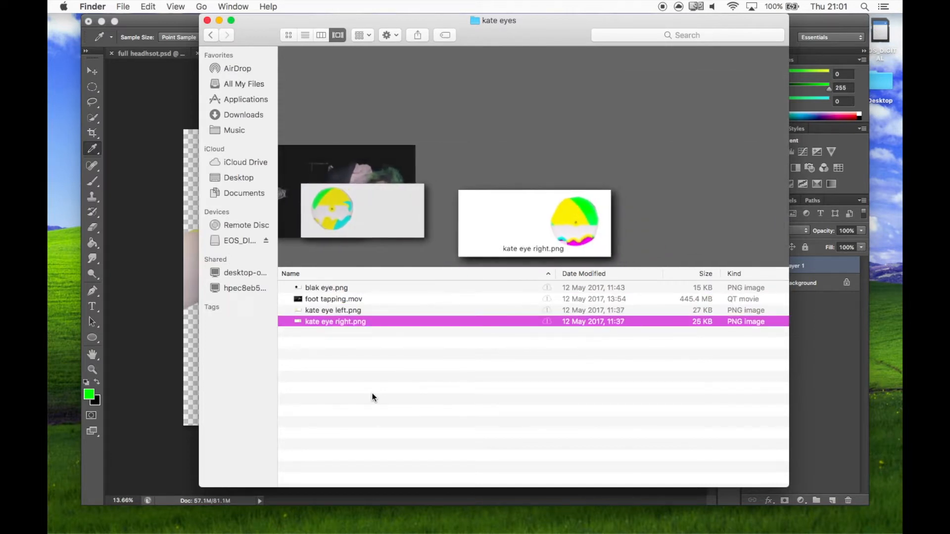
{"action": "key", "text": "Up"}
{"action": "key", "text": "Up"}
{"action": "key", "text": "Up"}
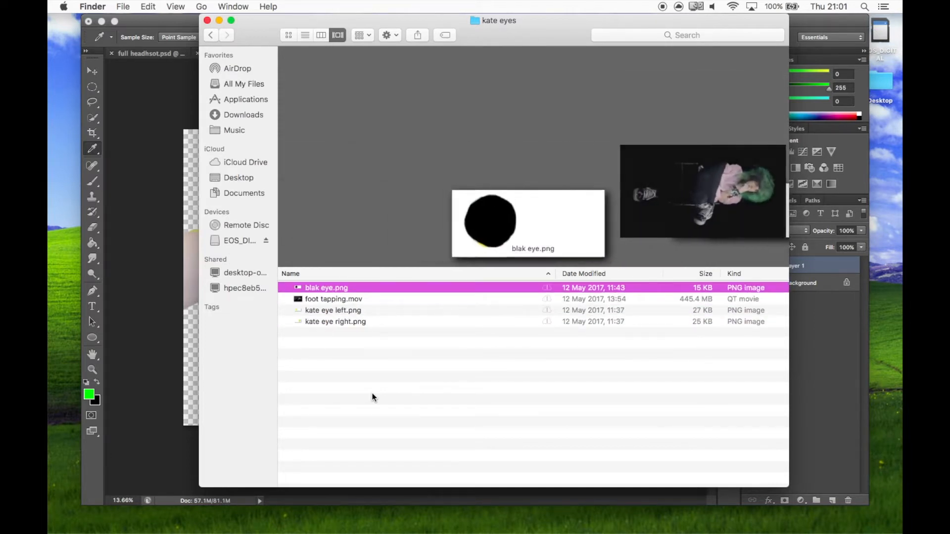
{"action": "key", "text": "Down"}
{"action": "key", "text": "Down"}
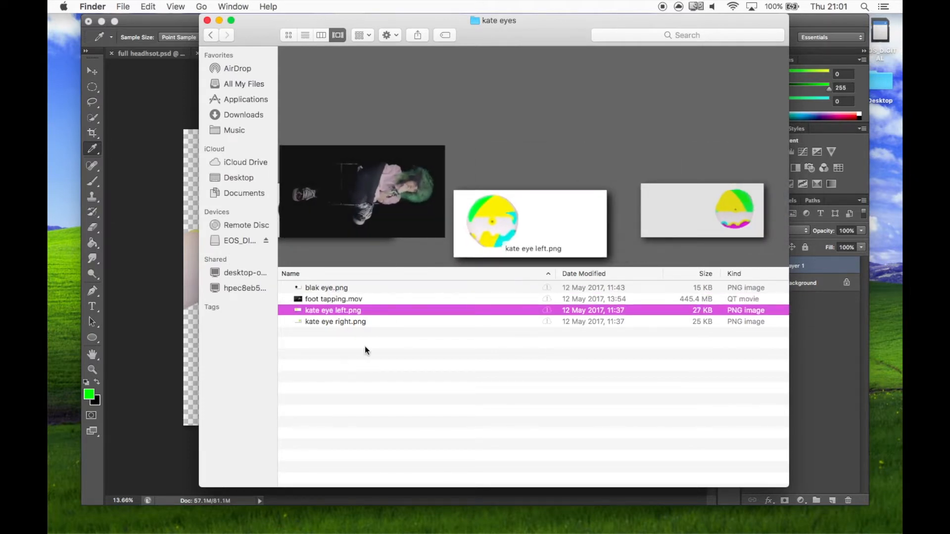
Step: Play foot tapping.mov in a large preview, skip ahead through the clip, and return to the revolving heads folder
{"action": "key", "text": "Up"}
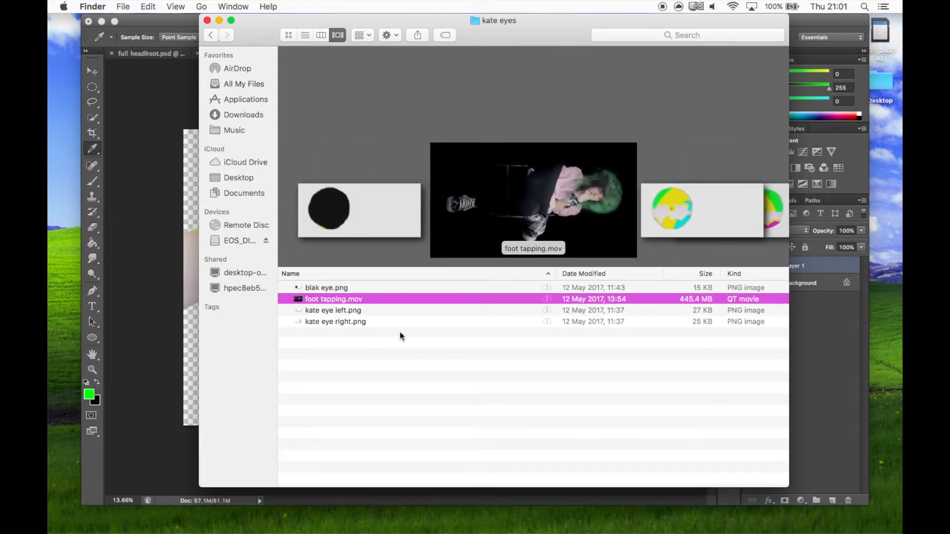
{"action": "key", "text": "space"}
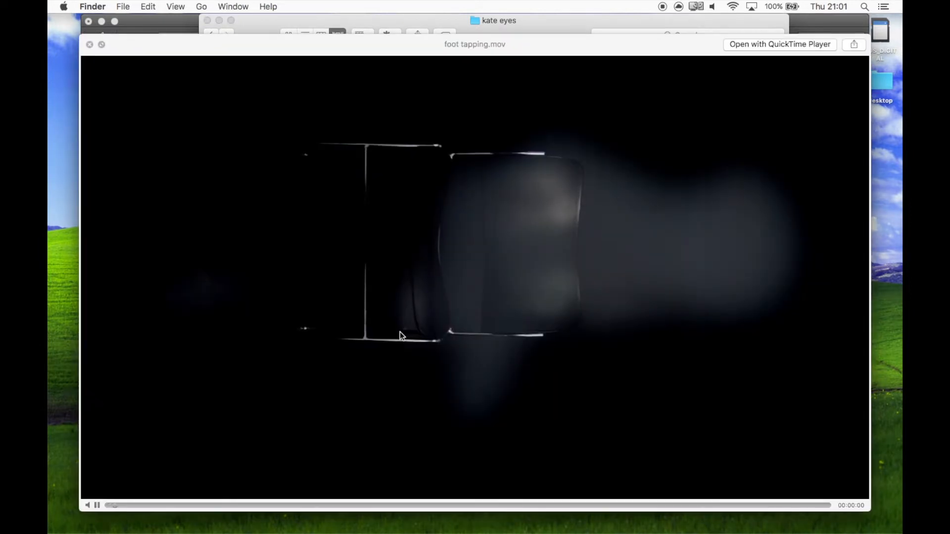
{"action": "left_click", "coordinate": [222, 505]}
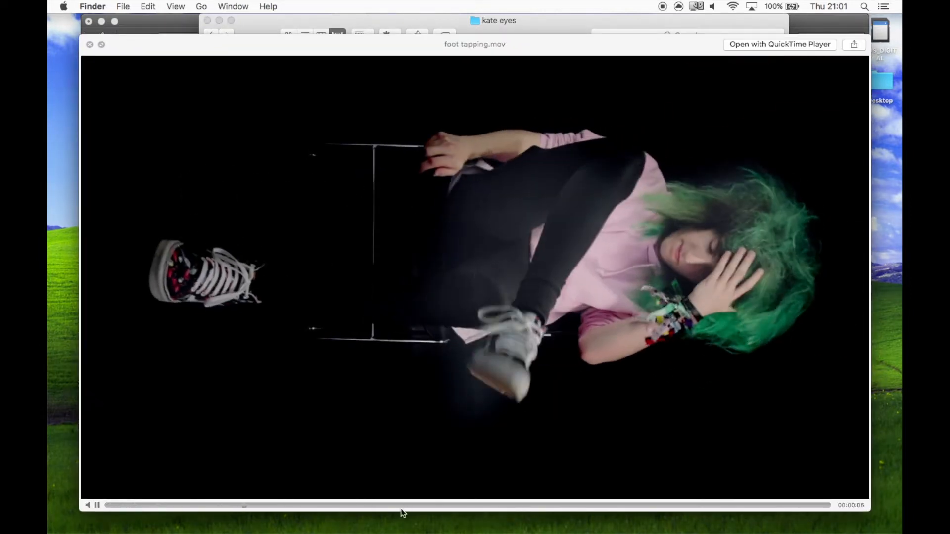
{"action": "left_click", "coordinate": [401, 506]}
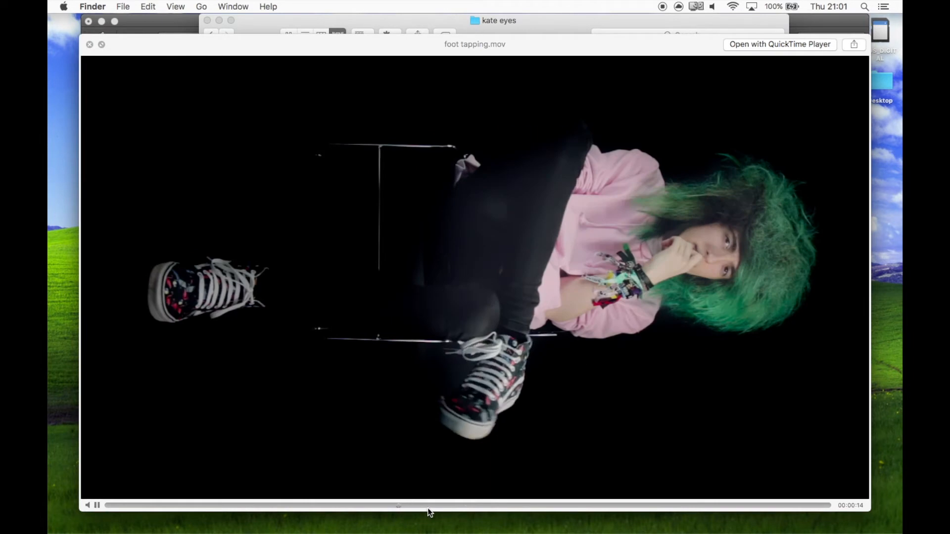
{"action": "key", "text": "space"}
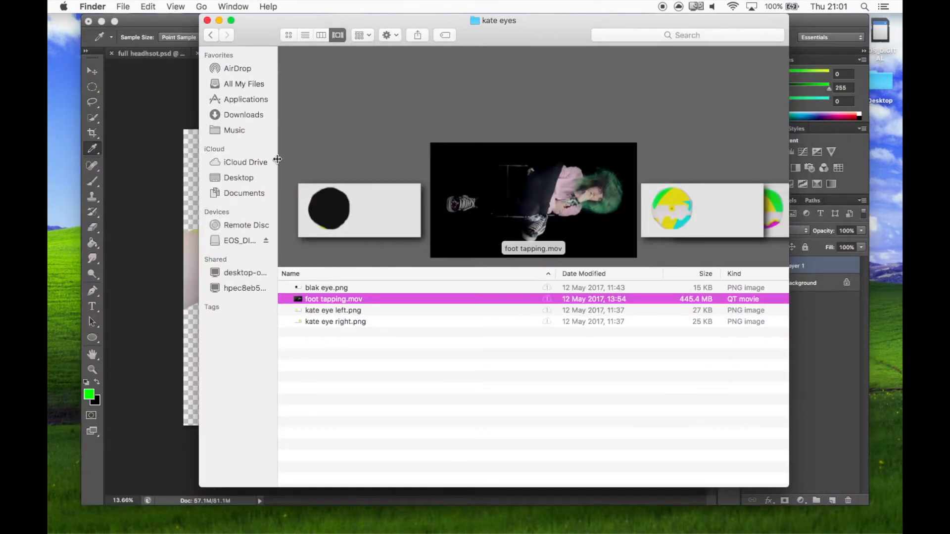
{"action": "left_click", "coordinate": [211, 35]}
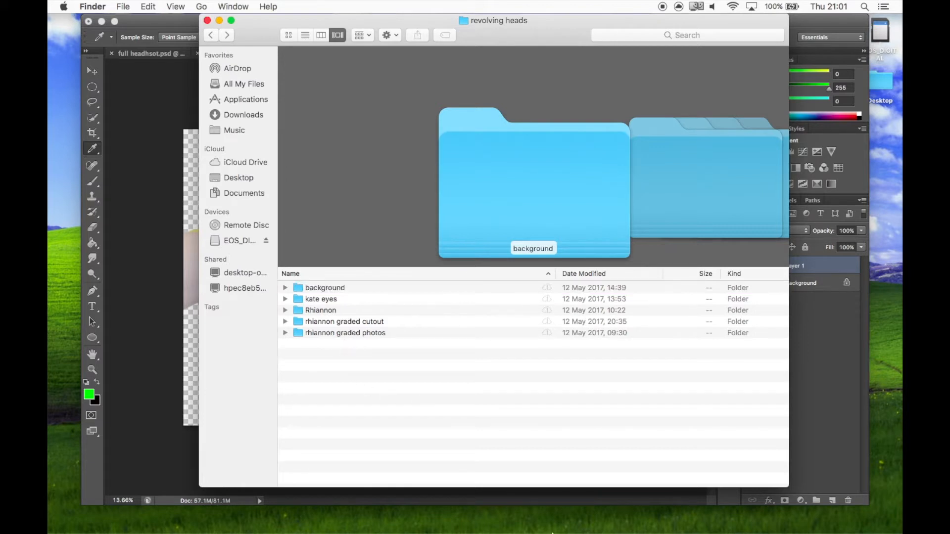
Step: Switch to DaVinci Resolve, open the photography final shoot project, and check the clip's grade on the Color page
{"action": "mouse_move", "coordinate": [502, 523]}
{"action": "mouse_move", "coordinate": [371, 527]}
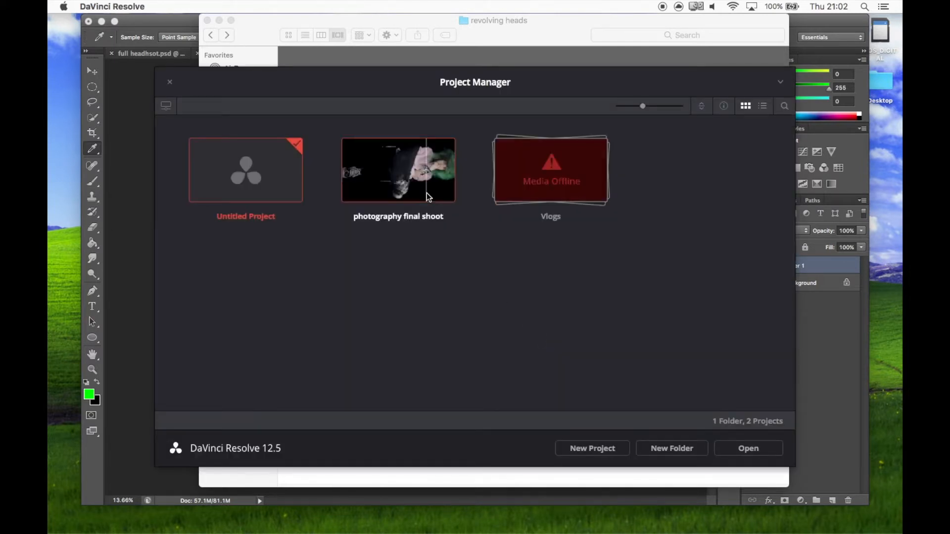
{"action": "left_click", "coordinate": [737, 448]}
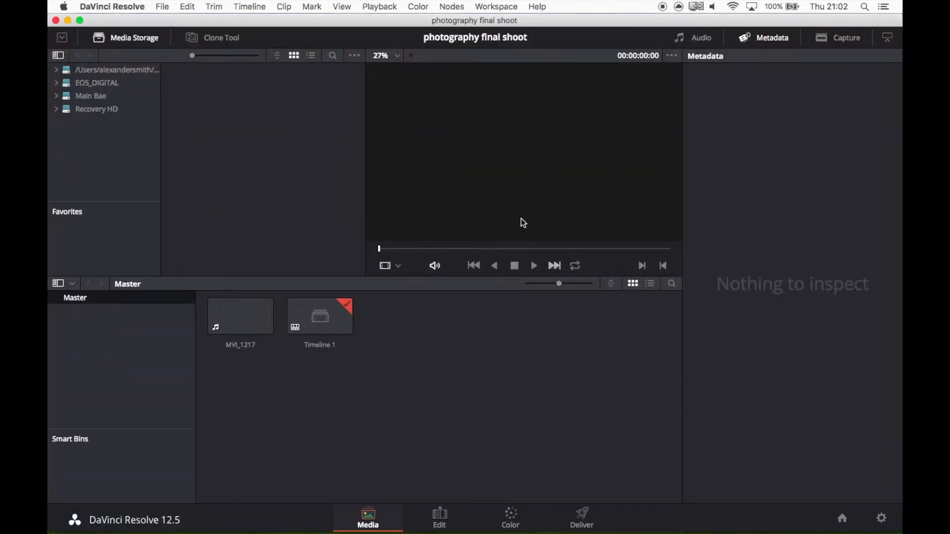
{"action": "left_click", "coordinate": [434, 525]}
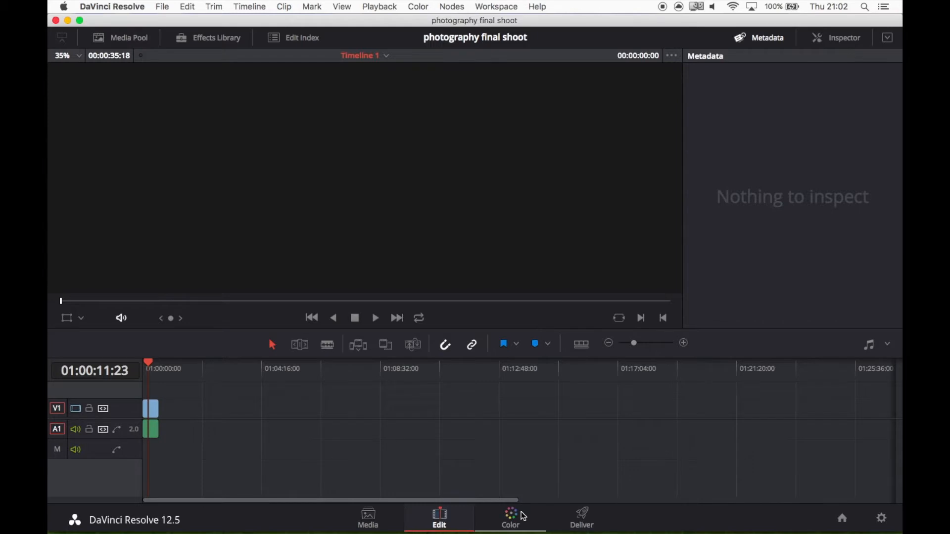
{"action": "left_click", "coordinate": [524, 516]}
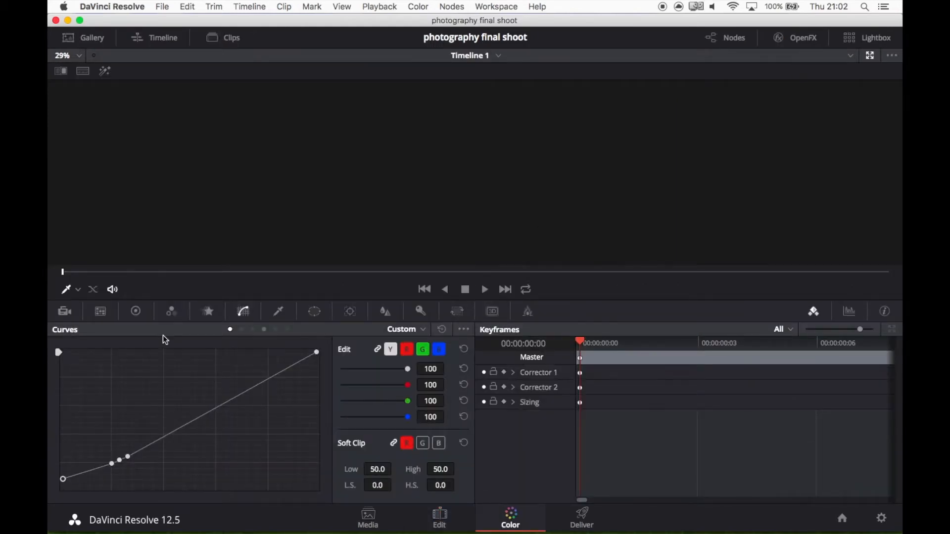
{"action": "left_click_drag", "start_coordinate": [63, 273], "coordinate": [497, 292]}
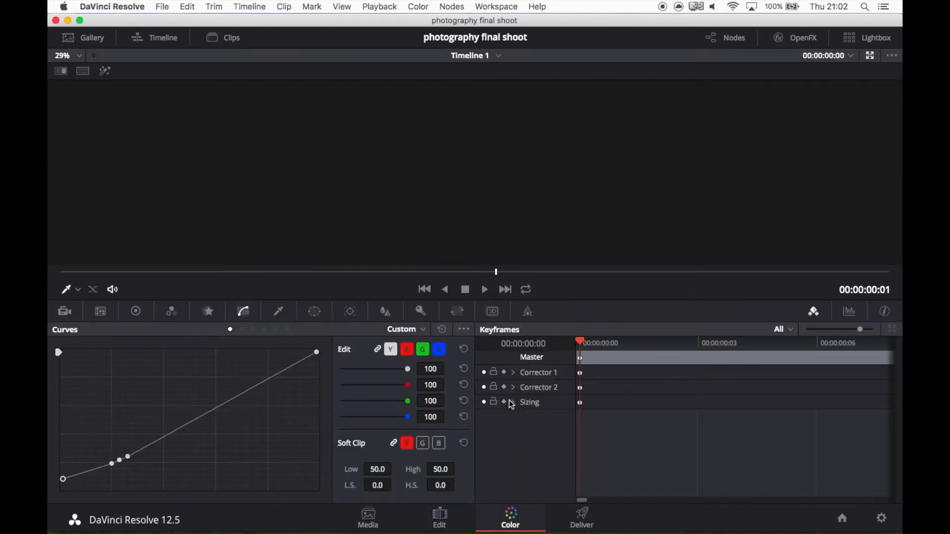
Step: Return to the edit timeline, enlarge the MVI_1217 clip, and move the playhead to 01:00:13:14
{"action": "left_click", "coordinate": [439, 517]}
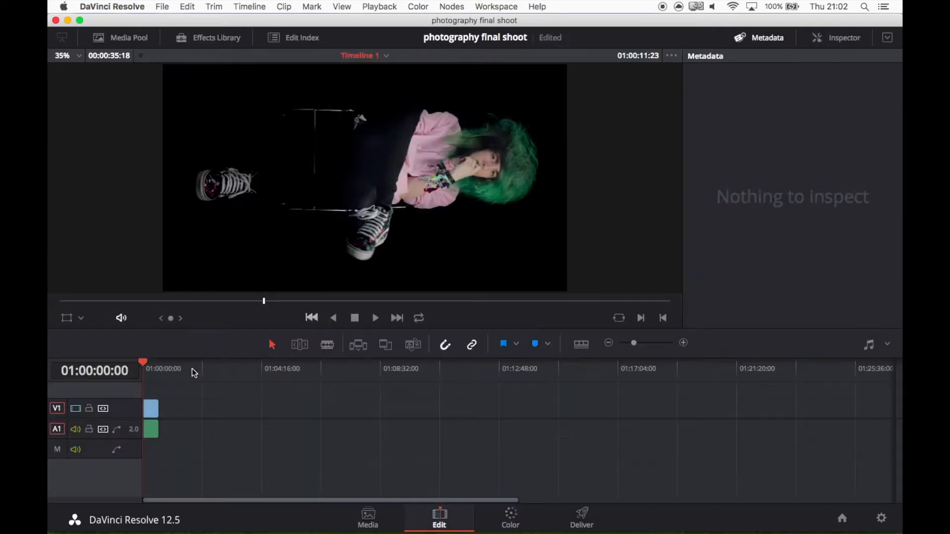
{"action": "left_click_drag", "start_coordinate": [144, 362], "coordinate": [148, 363]}
{"action": "left_click", "coordinate": [684, 343]}
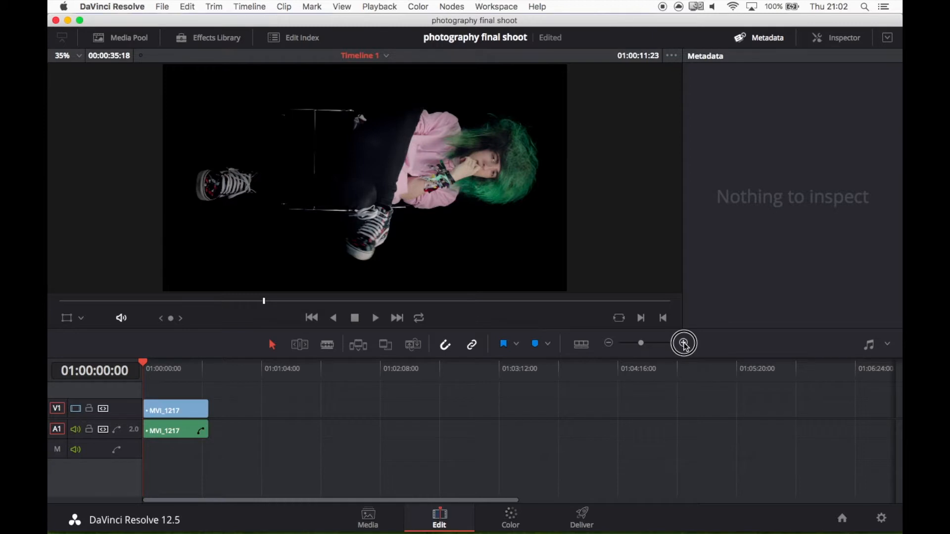
{"action": "left_click", "coordinate": [683, 343]}
{"action": "left_click_drag", "start_coordinate": [275, 370], "coordinate": [344, 368]}
Step: Display the clip's node graph on the Color page and scrub back to 01:00:08:22
{"action": "left_click", "coordinate": [521, 524]}
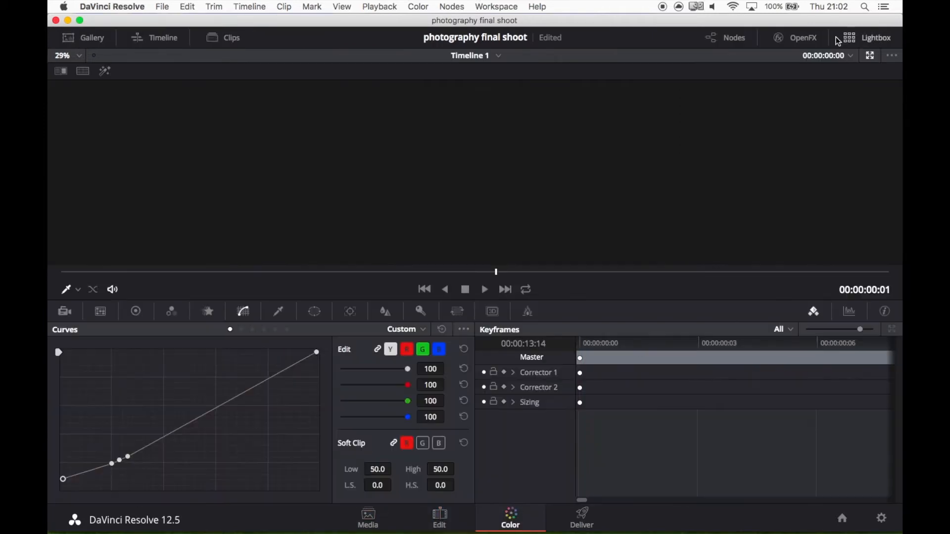
{"action": "left_click", "coordinate": [733, 38]}
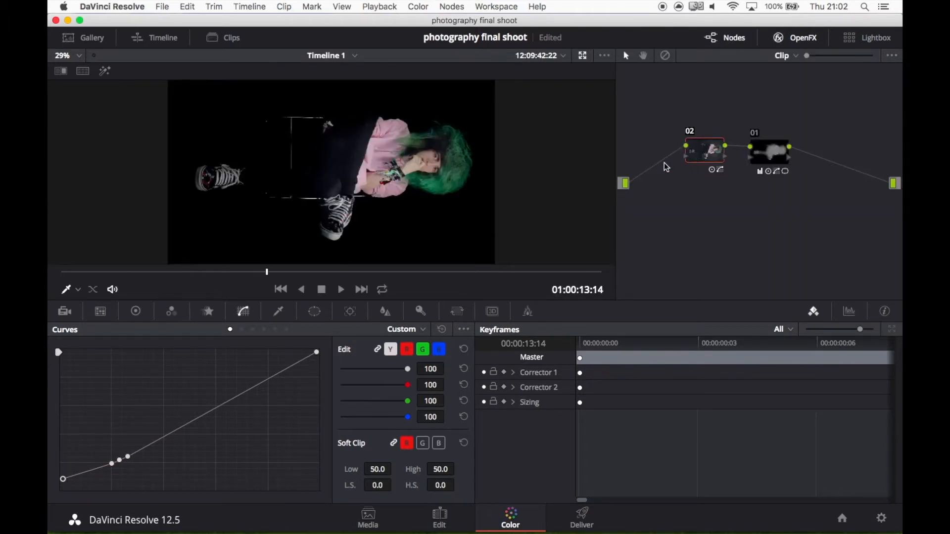
{"action": "left_click_drag", "start_coordinate": [267, 278], "coordinate": [195, 275]}
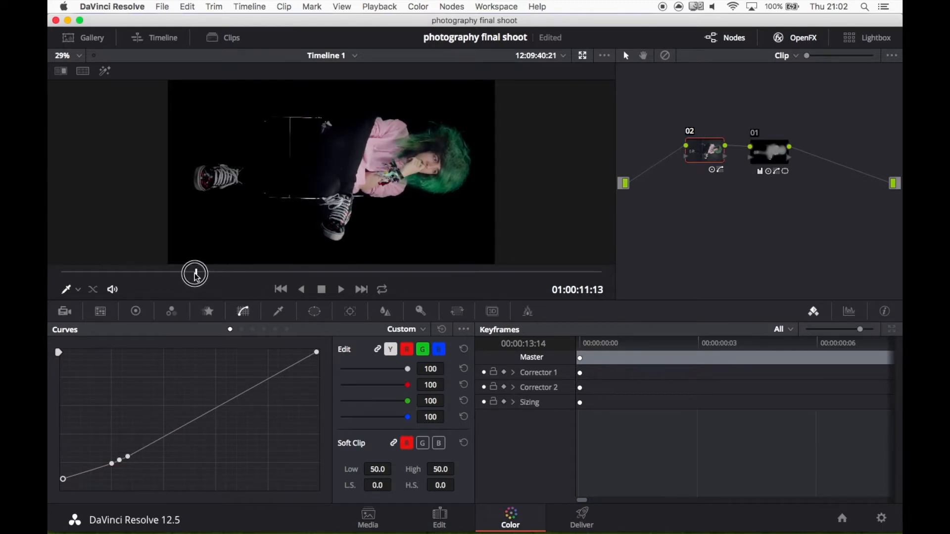
Step: Bypass nodes 02 and 01 to show the ungraded shot, and re-enable node 02 alone
{"action": "left_click", "coordinate": [691, 131]}
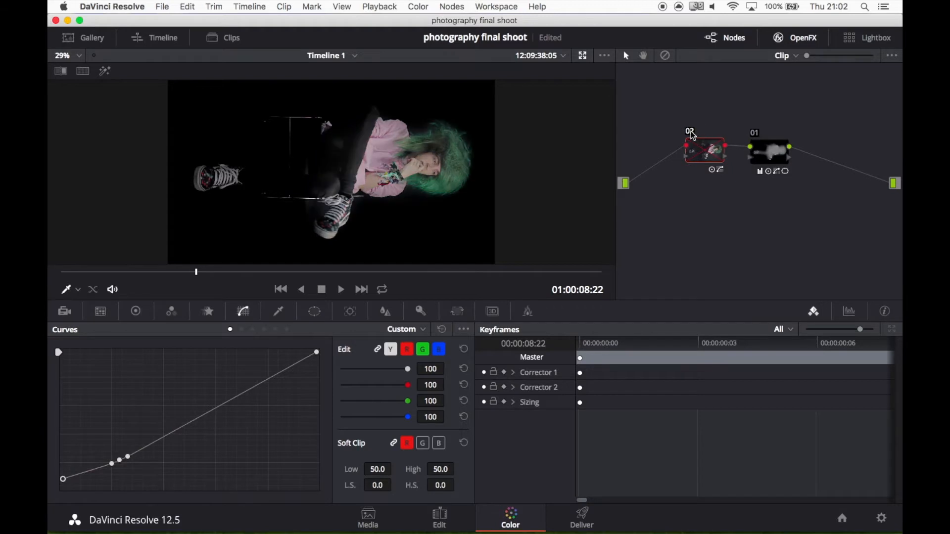
{"action": "left_click", "coordinate": [756, 134]}
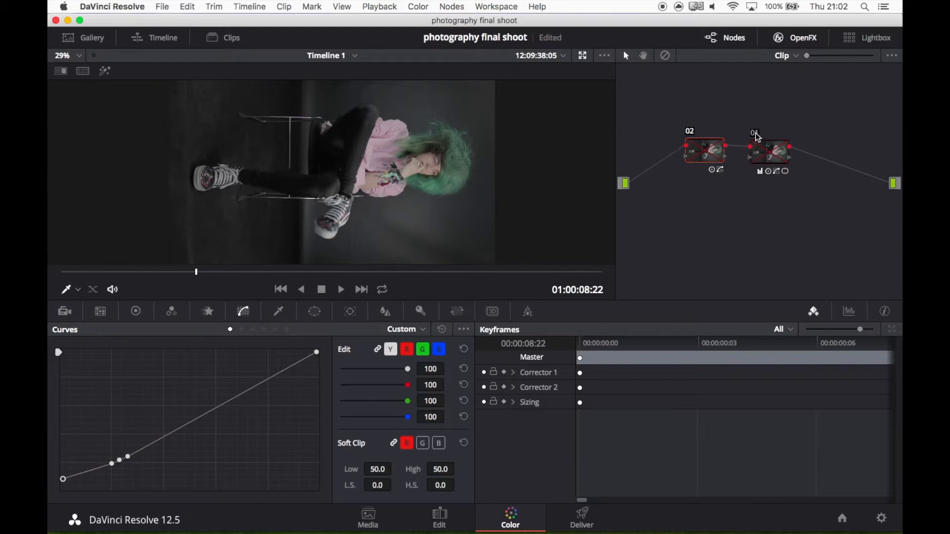
{"action": "left_click", "coordinate": [690, 132]}
{"action": "left_click", "coordinate": [689, 131]}
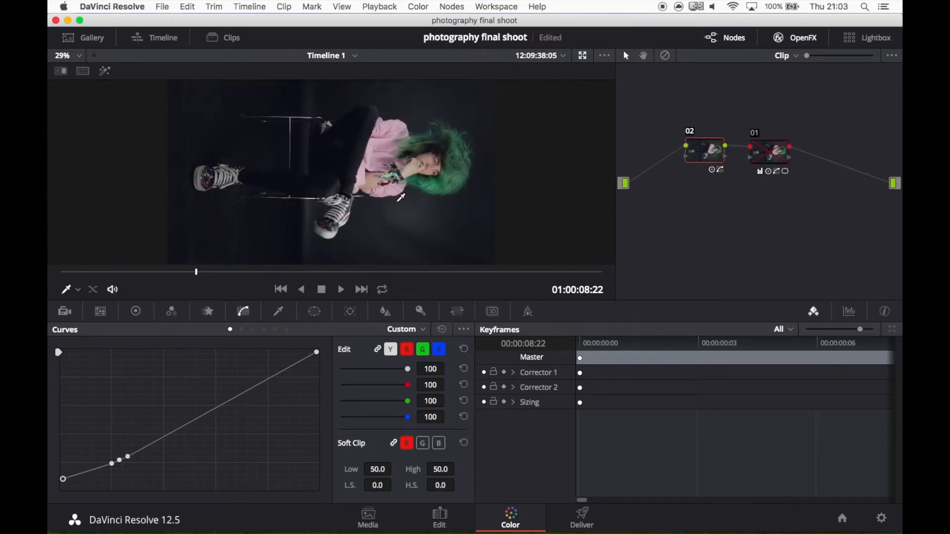
Step: Compare the shot with node 01 enabled and bypassed several times, ending with node 01 bypassed
{"action": "left_click", "coordinate": [755, 134]}
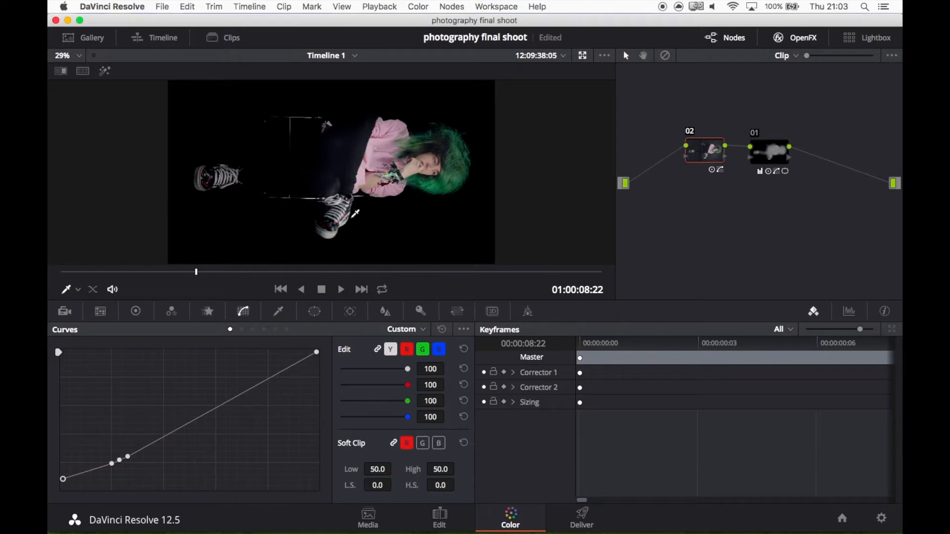
{"action": "left_click", "coordinate": [755, 135]}
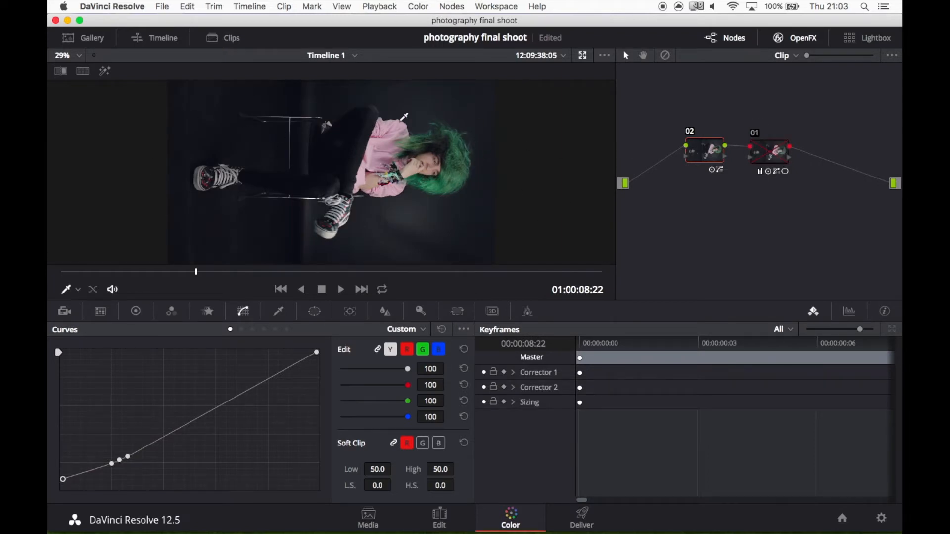
{"action": "left_click", "coordinate": [756, 134]}
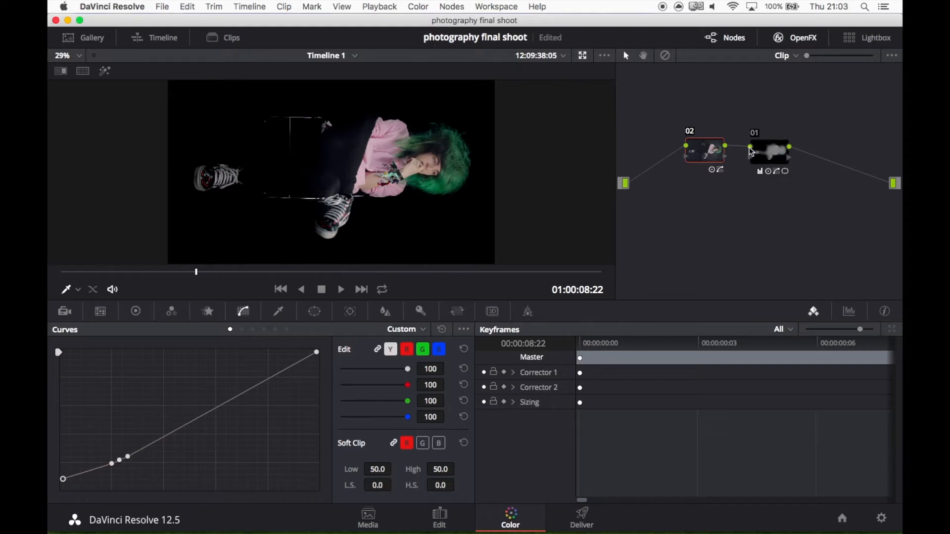
{"action": "left_click", "coordinate": [756, 135]}
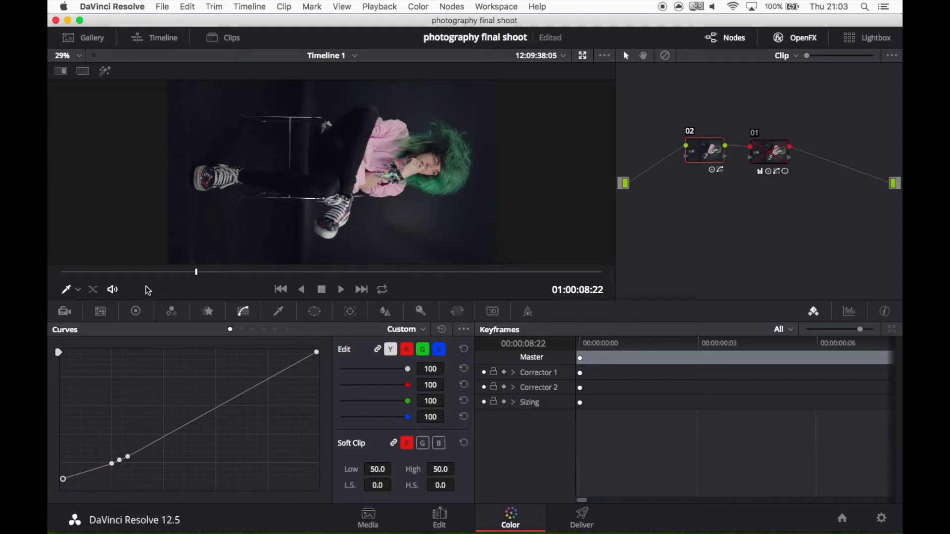
Step: Show the Color Wheels for node 02 and examine both sets of adjustment values, returning to the first set
{"action": "left_click", "coordinate": [135, 311]}
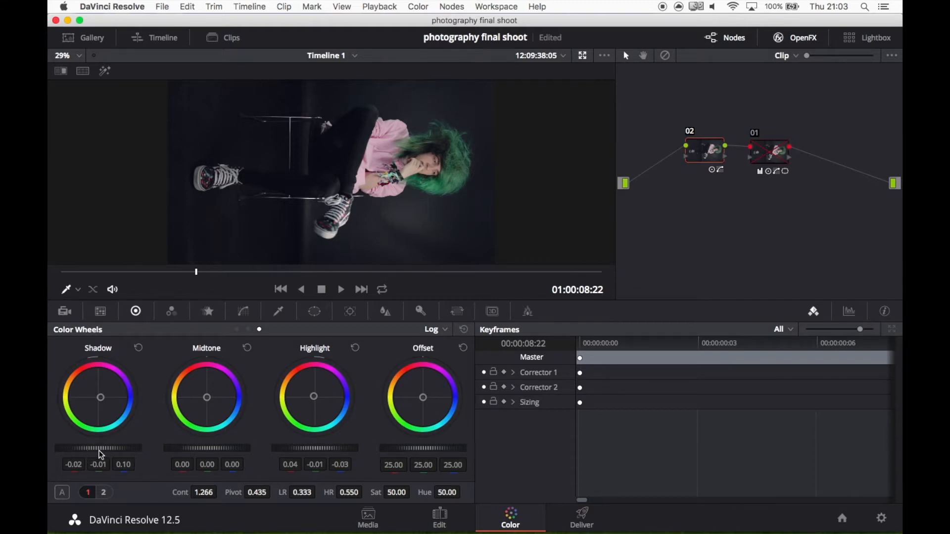
{"action": "left_click", "coordinate": [104, 492]}
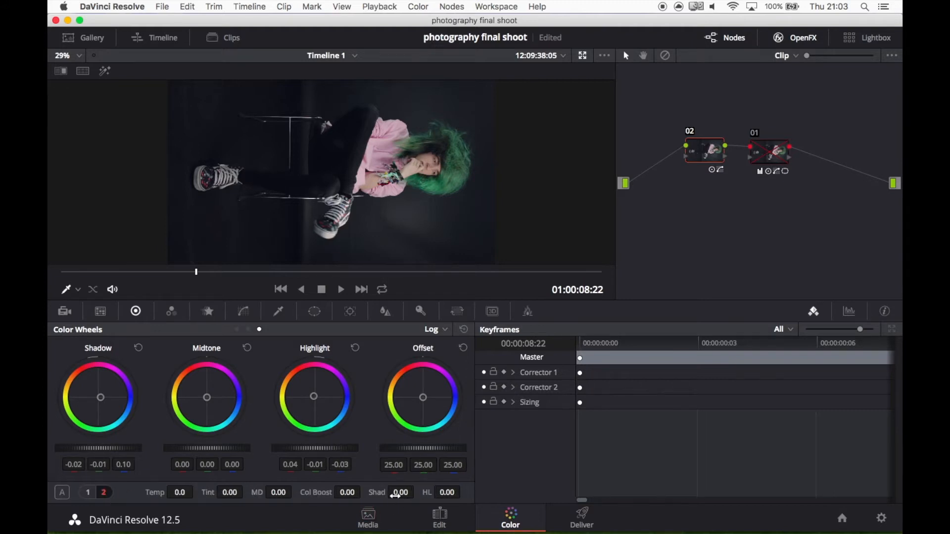
{"action": "left_click", "coordinate": [88, 492]}
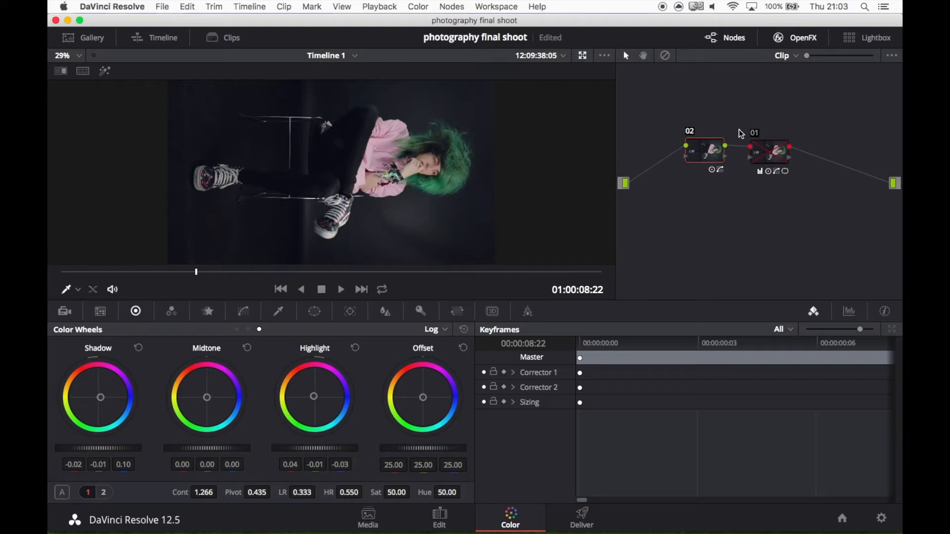
Step: Re-enable node 01 and quit DaVinci Resolve without saving the project
{"action": "left_click", "coordinate": [761, 140]}
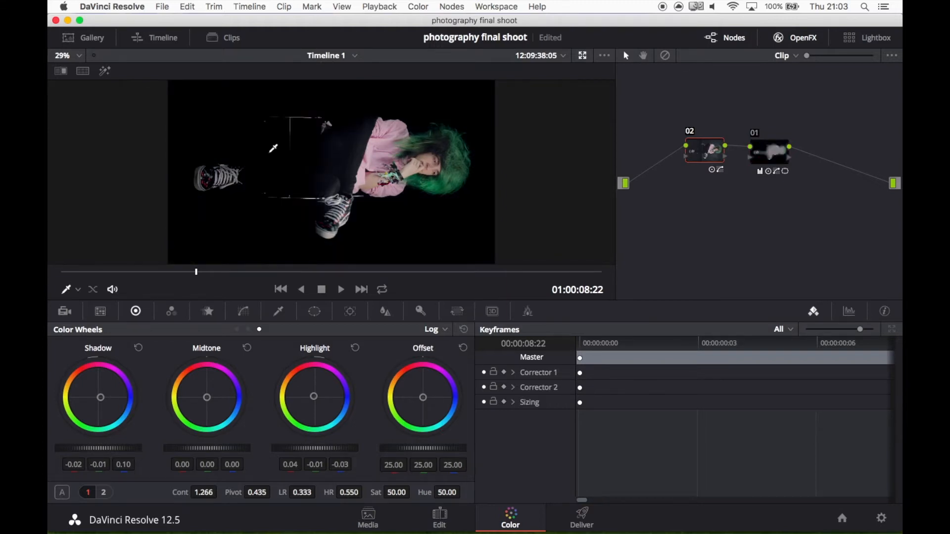
{"action": "left_click", "coordinate": [123, 7]}
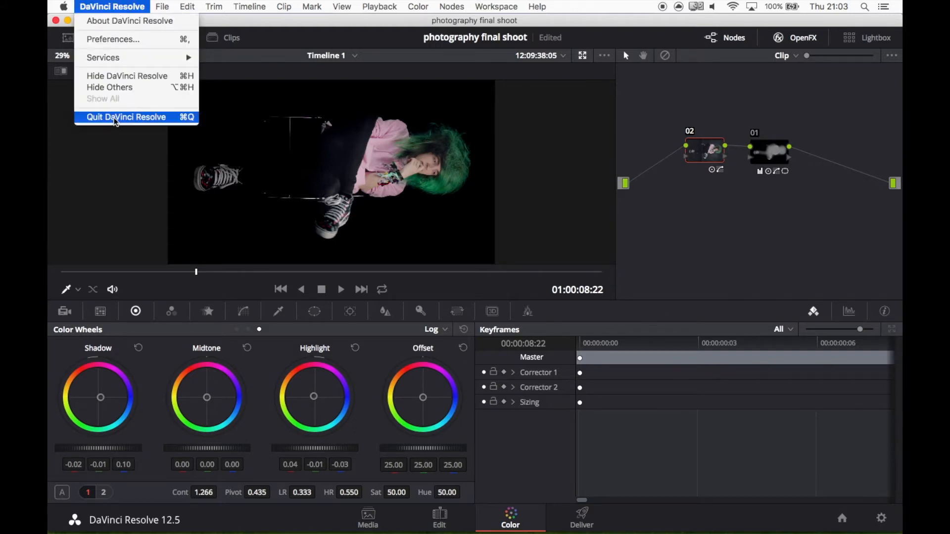
{"action": "left_click", "coordinate": [126, 116]}
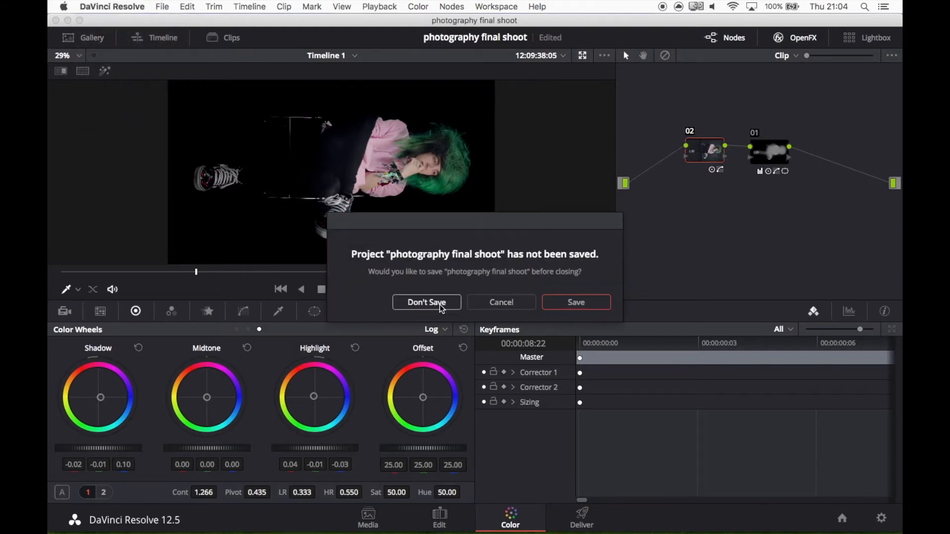
{"action": "left_click", "coordinate": [441, 305]}
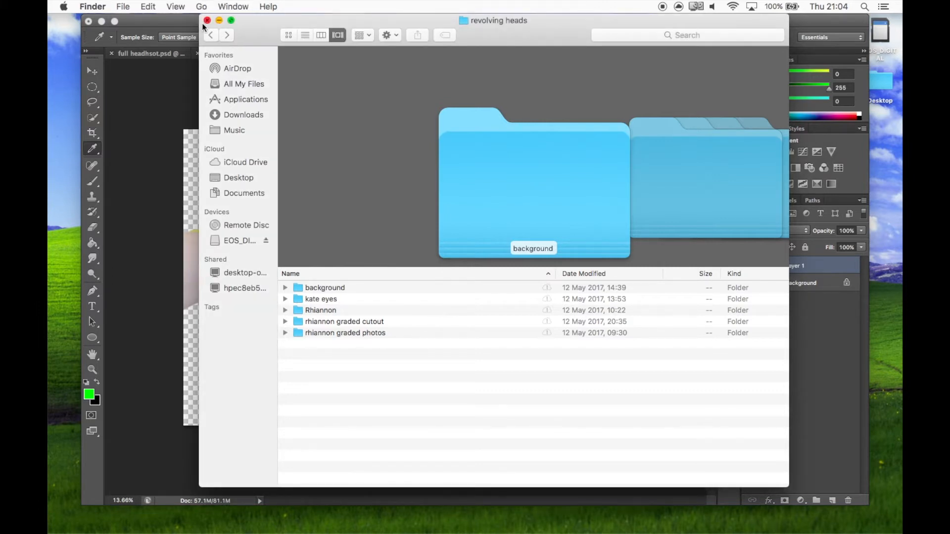
Step: Go back from the revolving heads folder to the Desktop folder and open Component 1 Final
{"action": "left_click", "coordinate": [212, 39]}
{"action": "left_click", "coordinate": [212, 38]}
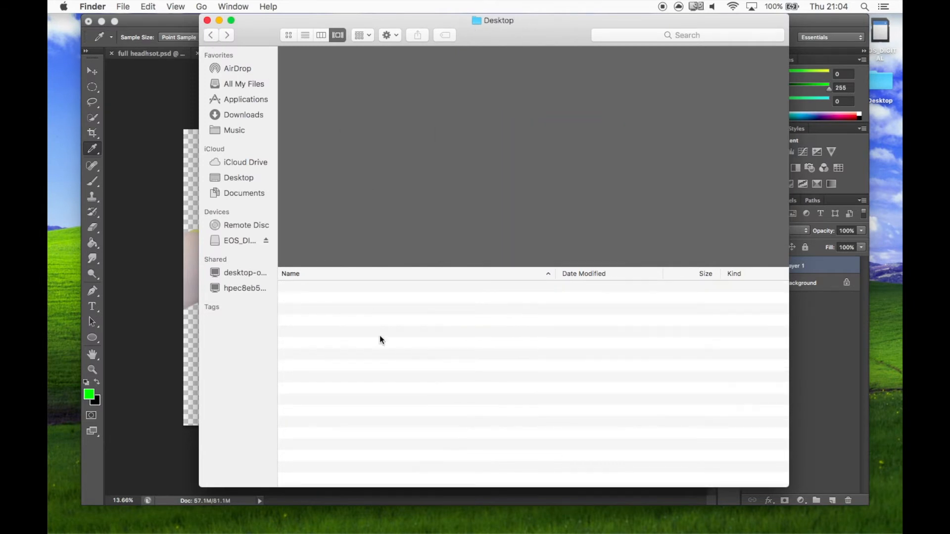
{"action": "double_click", "coordinate": [333, 310]}
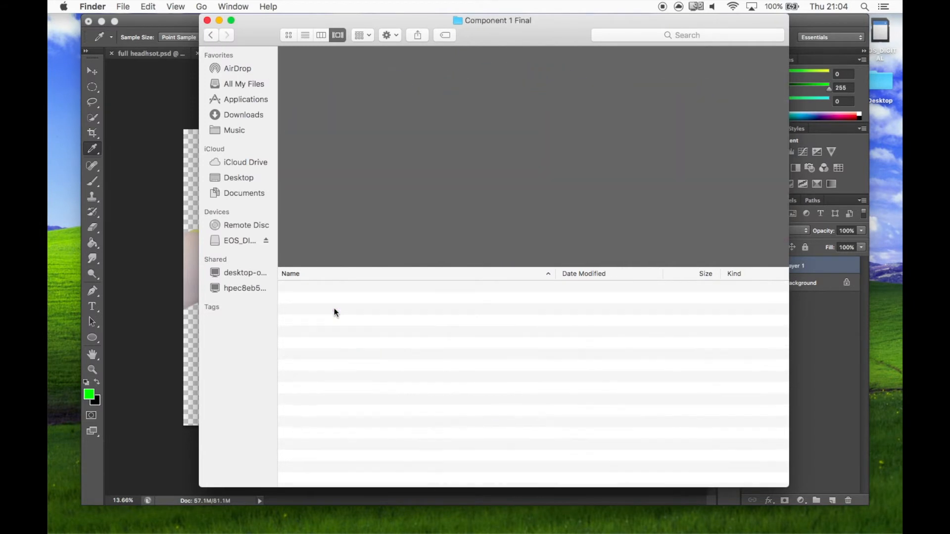
Step: Look inside the Brain and credits folders in turn and return to Component 1 Final
{"action": "scroll", "coordinate": [388, 327], "scroll_direction": "up", "scroll_amount": 1}
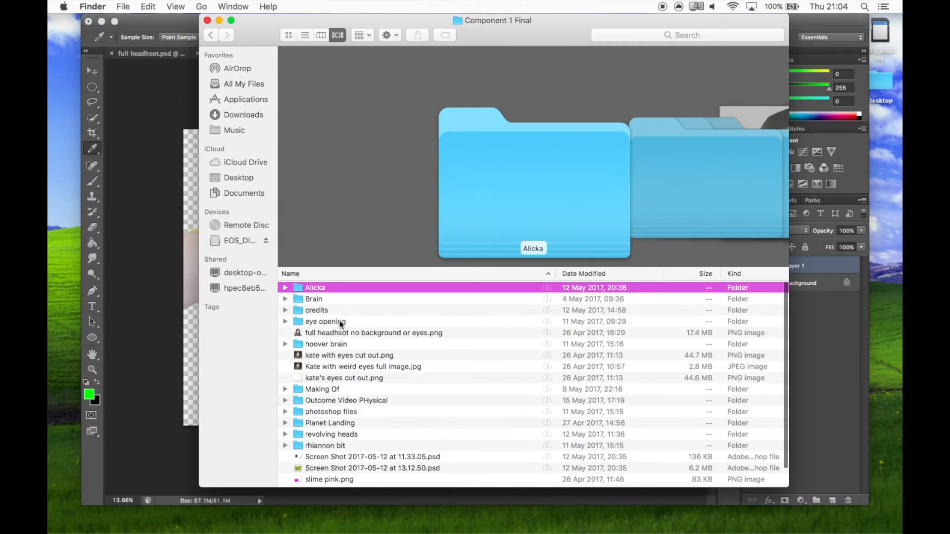
{"action": "double_click", "coordinate": [337, 299]}
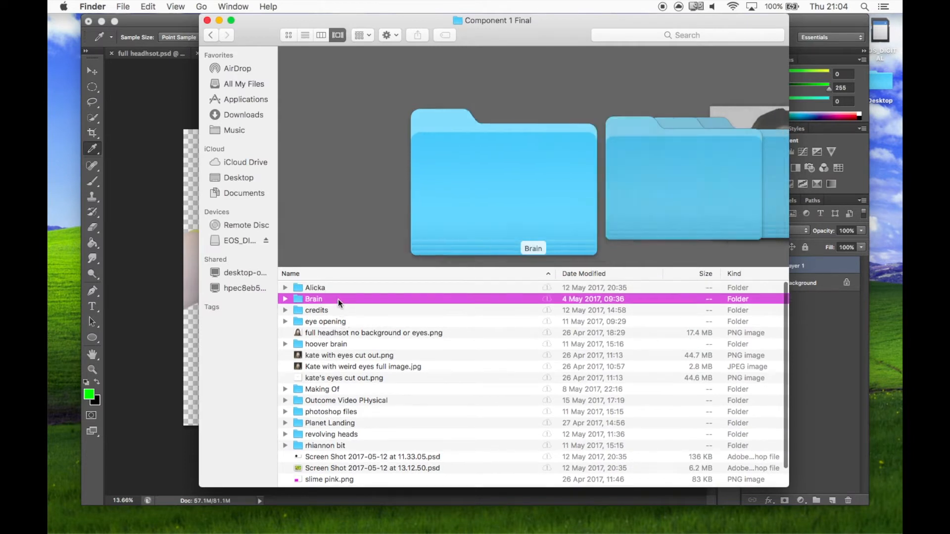
{"action": "left_click", "coordinate": [212, 34]}
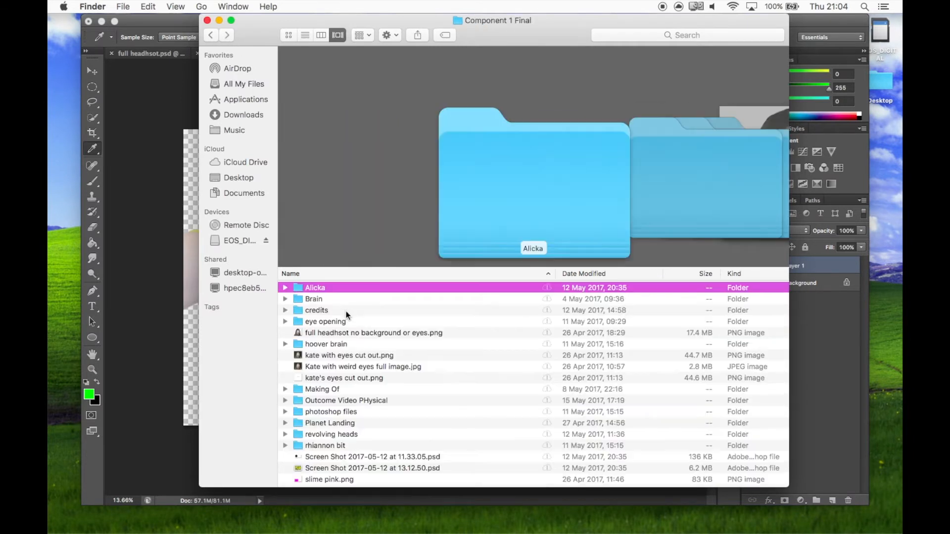
{"action": "left_click", "coordinate": [331, 310]}
{"action": "double_click", "coordinate": [331, 310]}
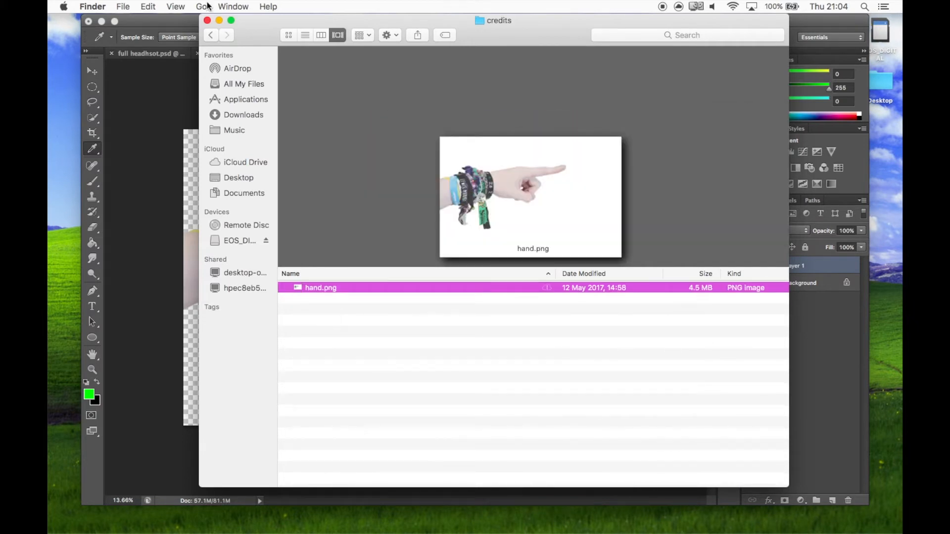
{"action": "left_click", "coordinate": [211, 35]}
Step: Open the eye opening folder, preview eye.png enlarged and return to Component 1 Final
{"action": "left_click", "coordinate": [334, 320]}
{"action": "double_click", "coordinate": [333, 320]}
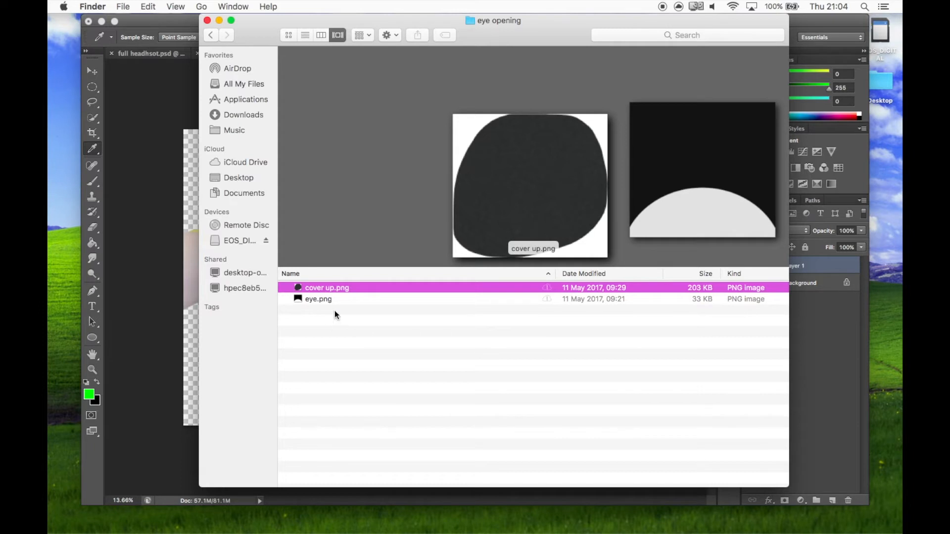
{"action": "key", "text": "Down"}
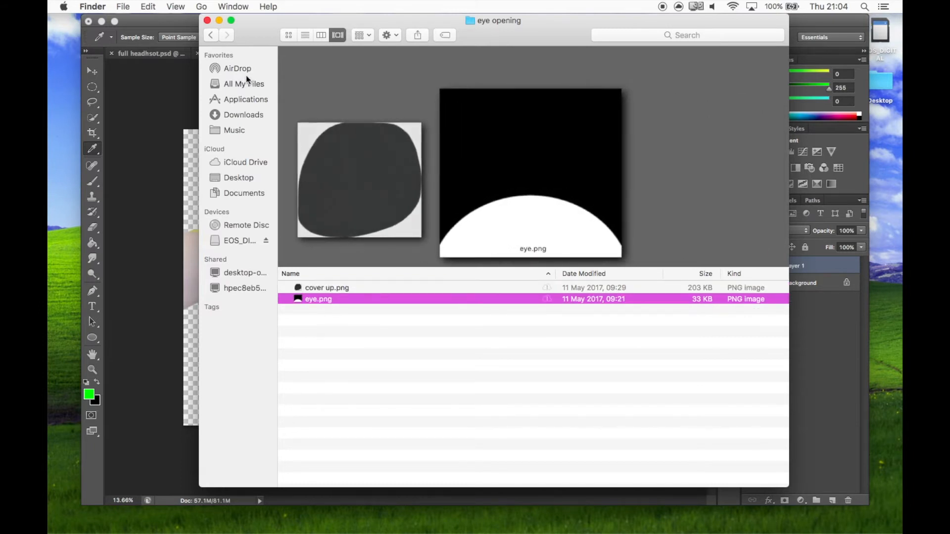
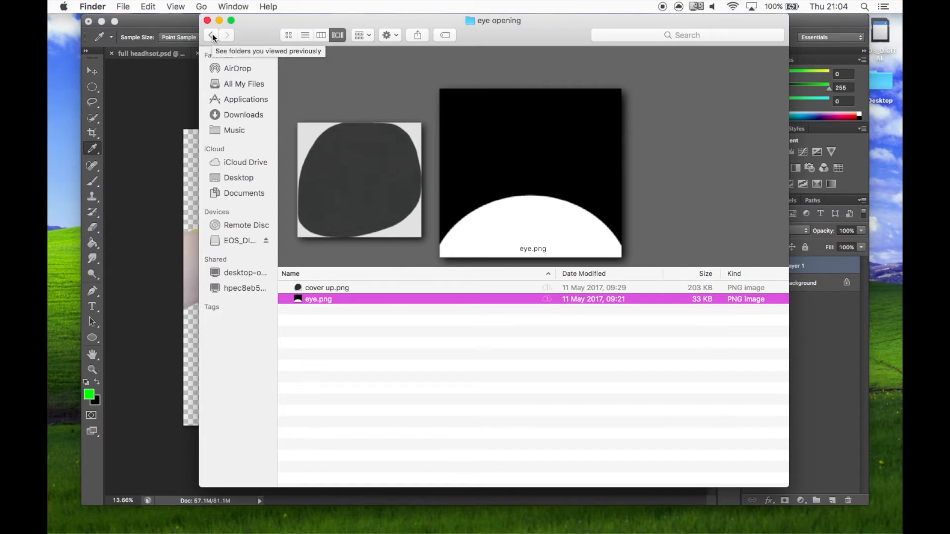
{"action": "key", "text": "space"}
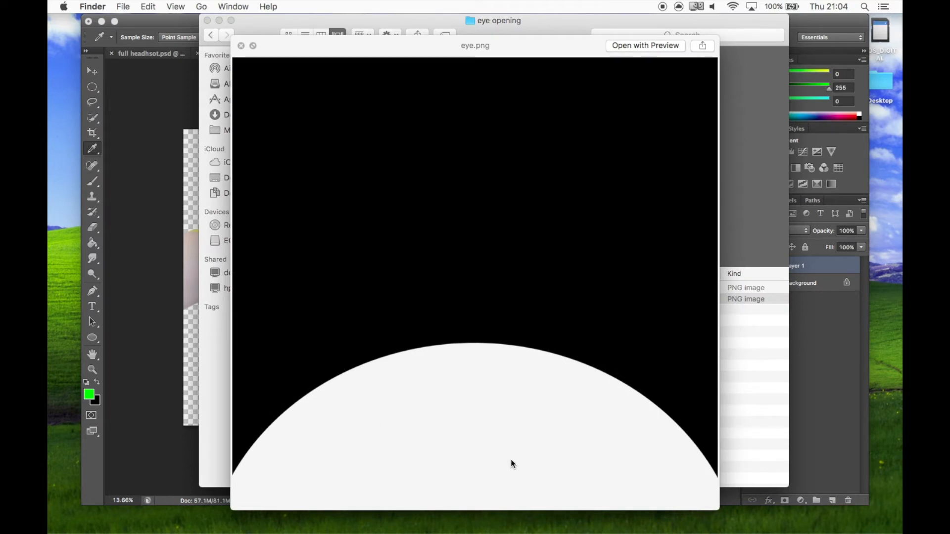
{"action": "key", "text": "space"}
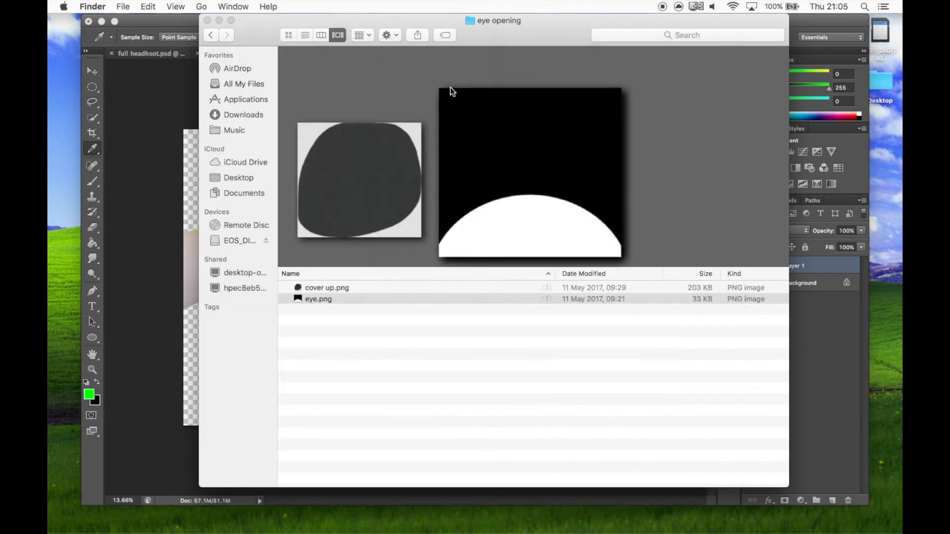
{"action": "left_click", "coordinate": [210, 35]}
Step: Open the hoover brain folder and browse its images forwards and back, ending on cheque background.psd
{"action": "scroll", "coordinate": [361, 414], "scroll_direction": "down", "scroll_amount": 3}
{"action": "scroll", "coordinate": [361, 414], "scroll_direction": "up", "scroll_amount": 5}
{"action": "scroll", "coordinate": [361, 415], "scroll_direction": "down", "scroll_amount": 2}
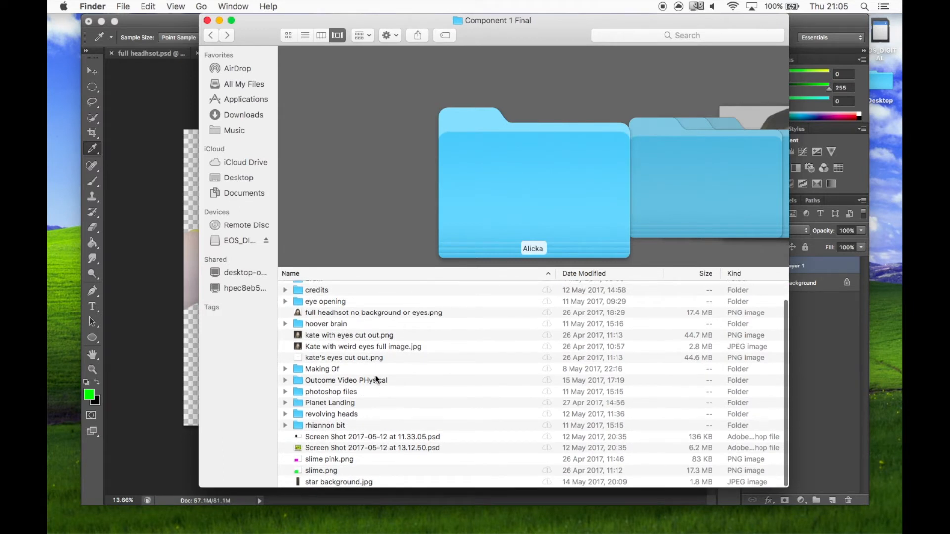
{"action": "double_click", "coordinate": [335, 323]}
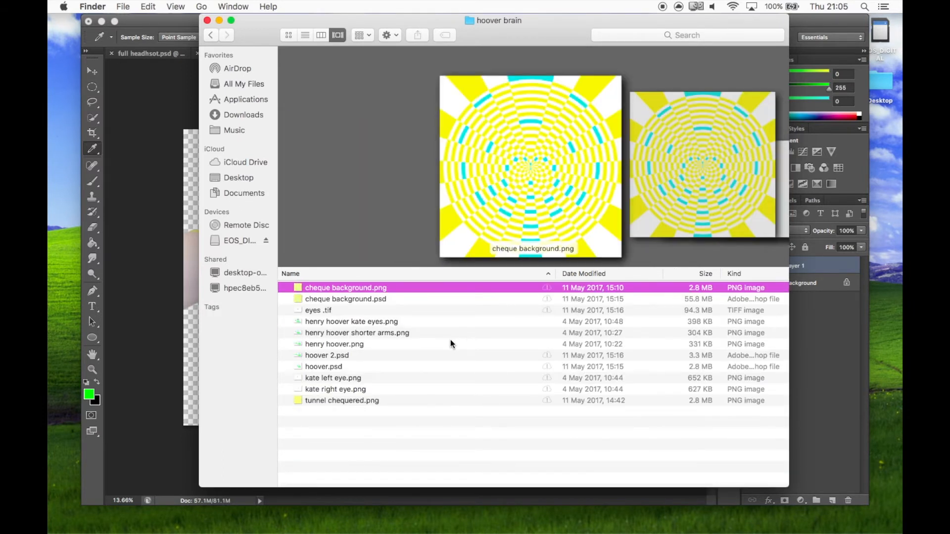
{"action": "key", "text": "Down"}
{"action": "key", "text": "Down"}
{"action": "key", "text": "Down"}
{"action": "key", "text": "Down"}
{"action": "key", "text": "Down"}
{"action": "key", "text": "Down"}
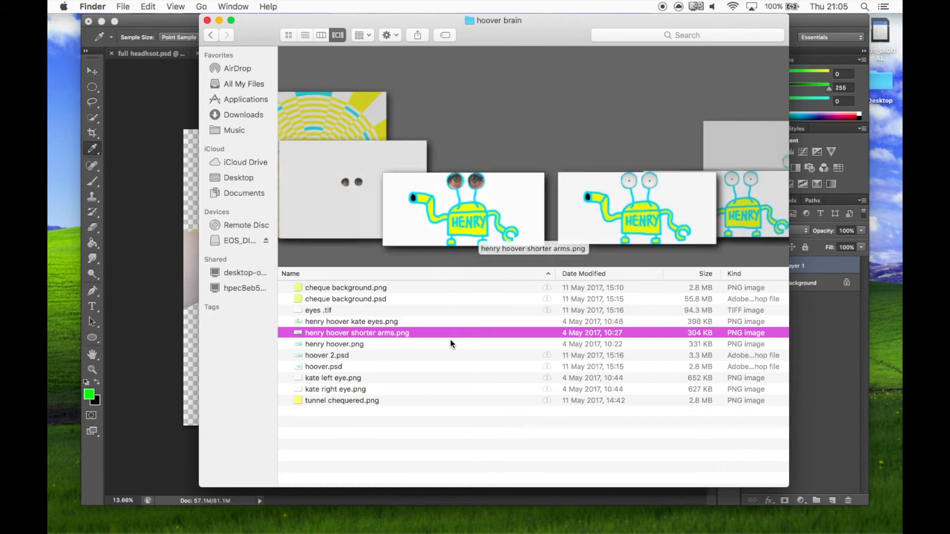
{"action": "key", "text": "Down"}
{"action": "key", "text": "Down"}
{"action": "key", "text": "Down"}
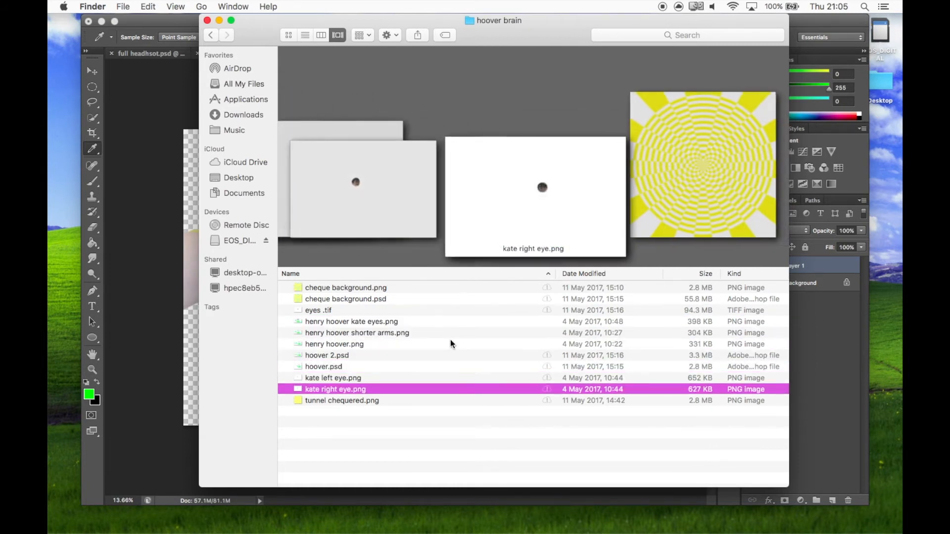
{"action": "key", "text": "Up"}
{"action": "key", "text": "Up"}
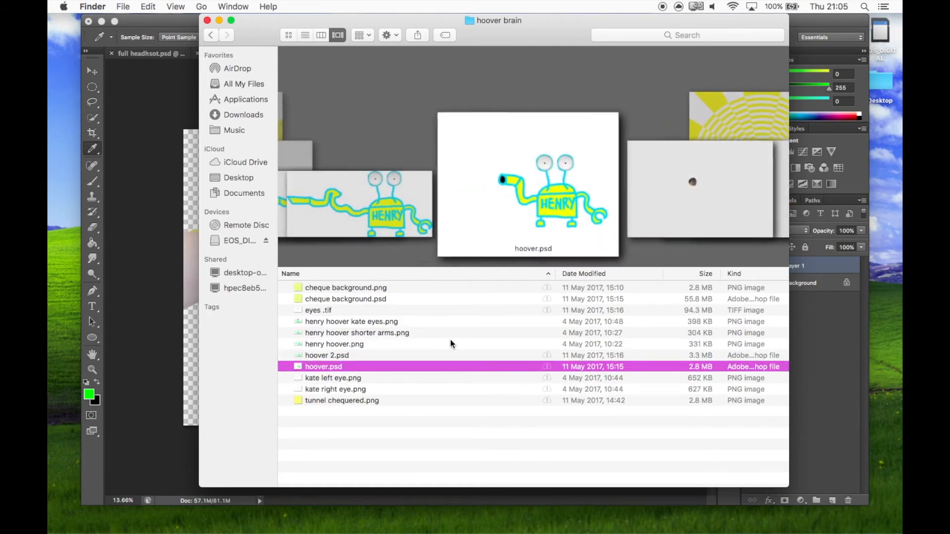
{"action": "key", "text": "Up"}
{"action": "key", "text": "Up"}
{"action": "key", "text": "Up"}
{"action": "key", "text": "Up"}
{"action": "key", "text": "Up"}
{"action": "key", "text": "Up"}
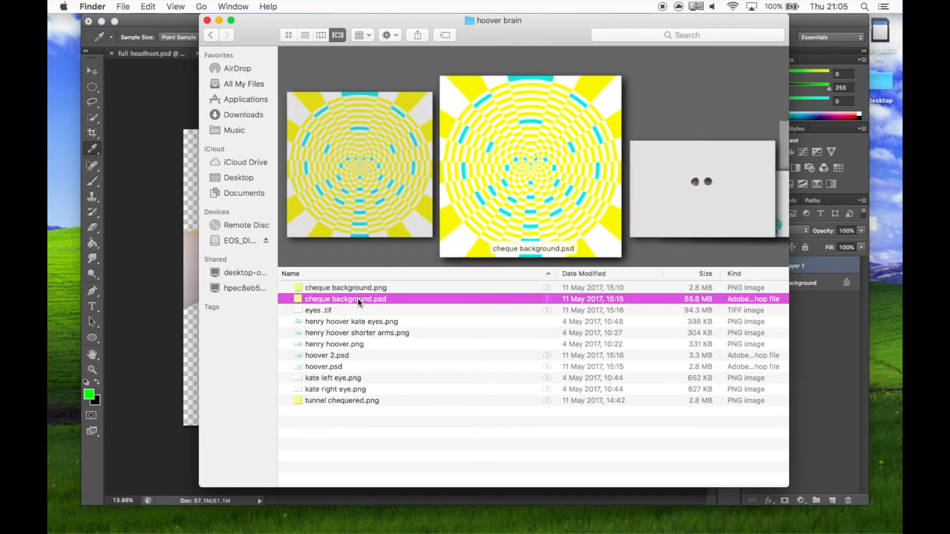
Step: Switch to Photoshop with cheque background.psd open and examine the centre of its circular checkered pattern
{"action": "key", "text": "super+Tab"}
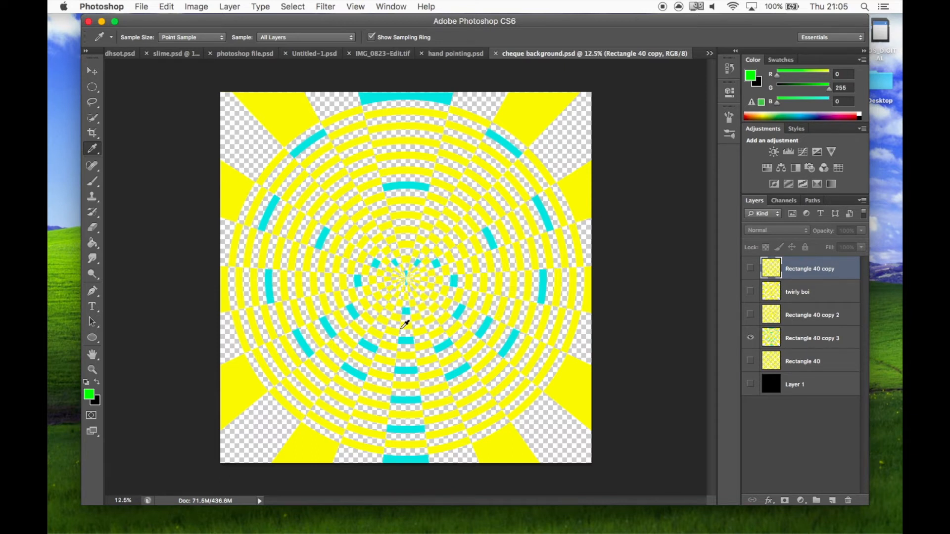
{"action": "scroll", "coordinate": [401, 329], "scroll_direction": "up", "scroll_amount": 10}
{"action": "scroll", "coordinate": [405, 324], "scroll_direction": "down", "scroll_amount": 3}
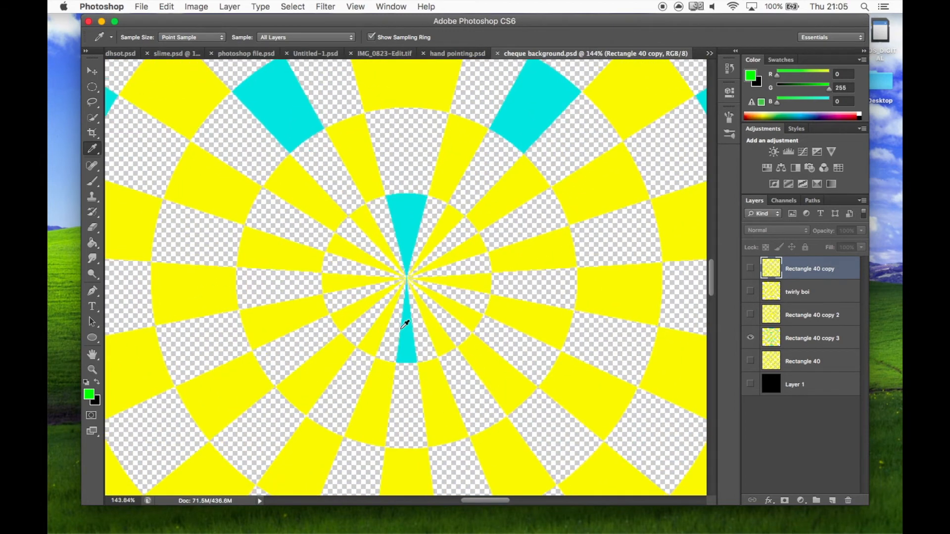
{"action": "scroll", "coordinate": [404, 324], "scroll_direction": "down", "scroll_amount": 8}
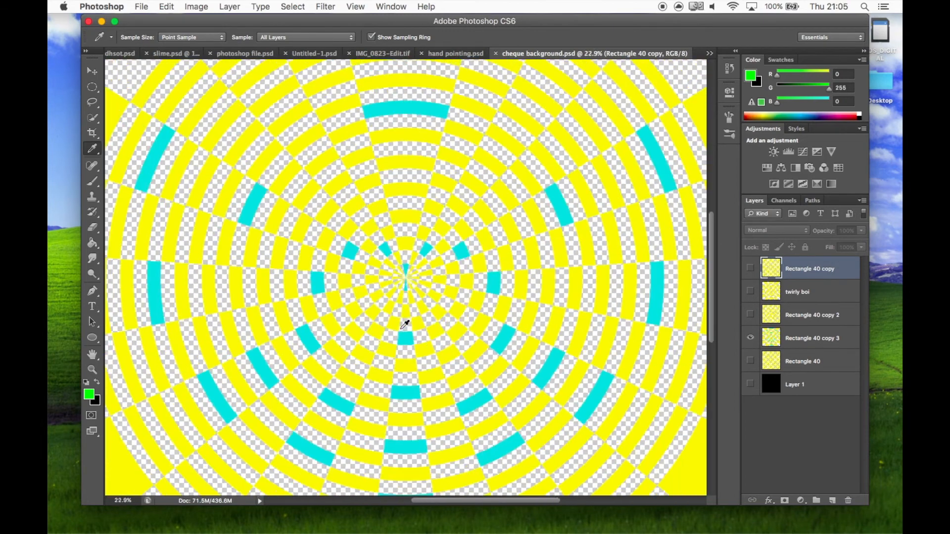
{"action": "scroll", "coordinate": [405, 324], "scroll_direction": "down", "scroll_amount": 1}
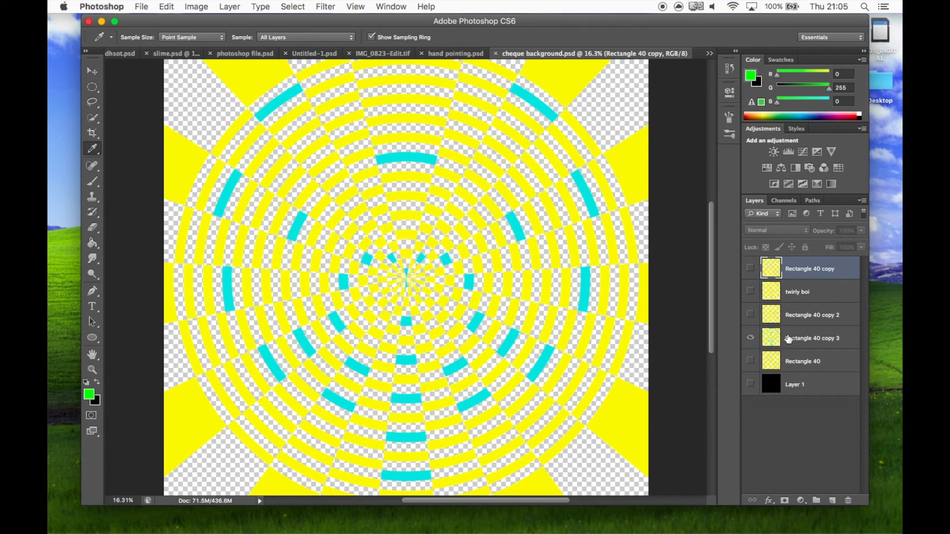
Step: Show and select only the Rectangle 40 checkerboard layer, briefly comparing it with Rectangle 40 copy 3, which stays hidden
{"action": "left_click", "coordinate": [749, 338]}
{"action": "left_click", "coordinate": [750, 361]}
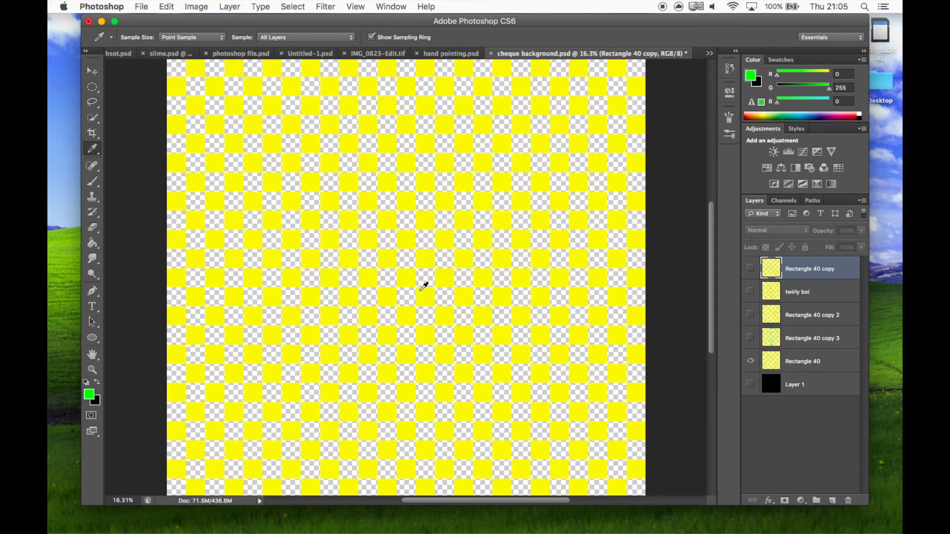
{"action": "scroll", "coordinate": [424, 287], "scroll_direction": "down", "scroll_amount": 3}
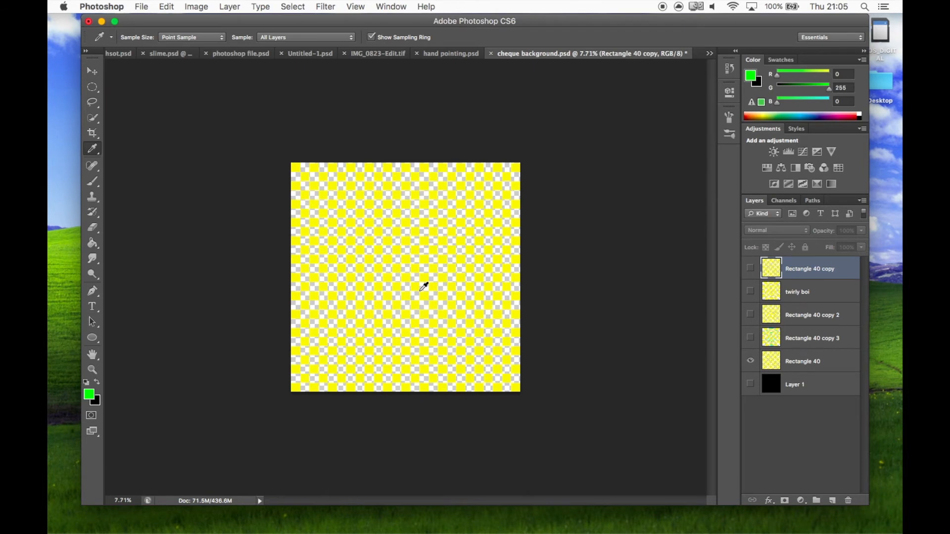
{"action": "right_click", "coordinate": [811, 361]}
{"action": "left_click", "coordinate": [849, 448]}
{"action": "left_click", "coordinate": [751, 340]}
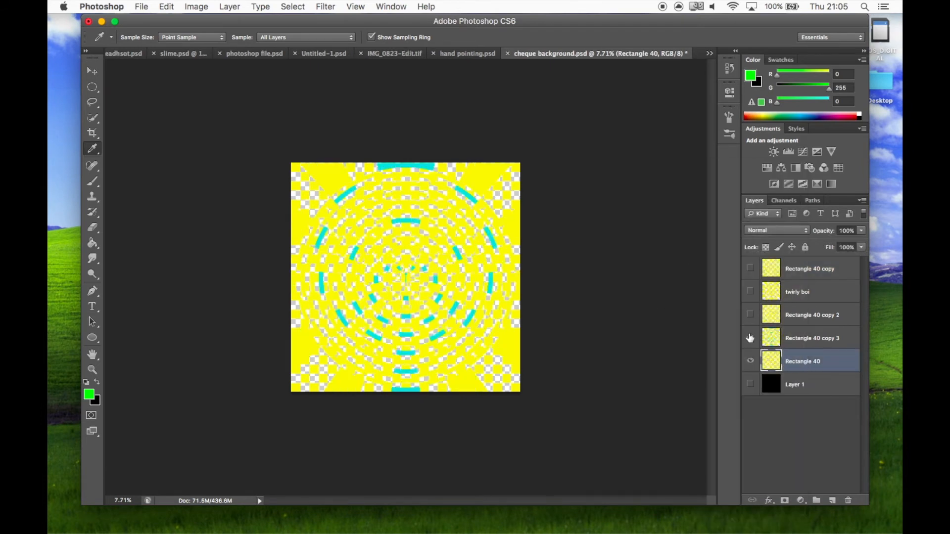
{"action": "left_click", "coordinate": [751, 339]}
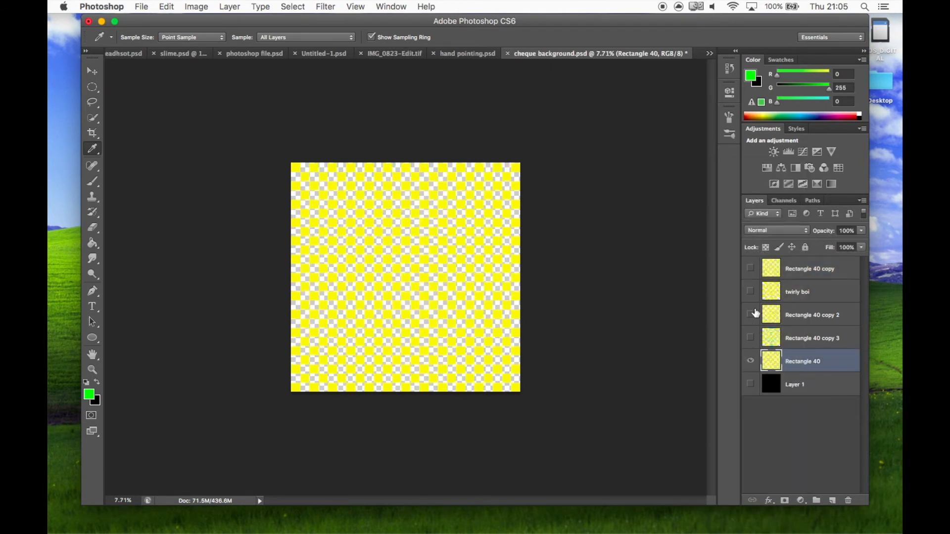
Step: Duplicate the Rectangle 40 layer and hide the original
{"action": "right_click", "coordinate": [812, 364]}
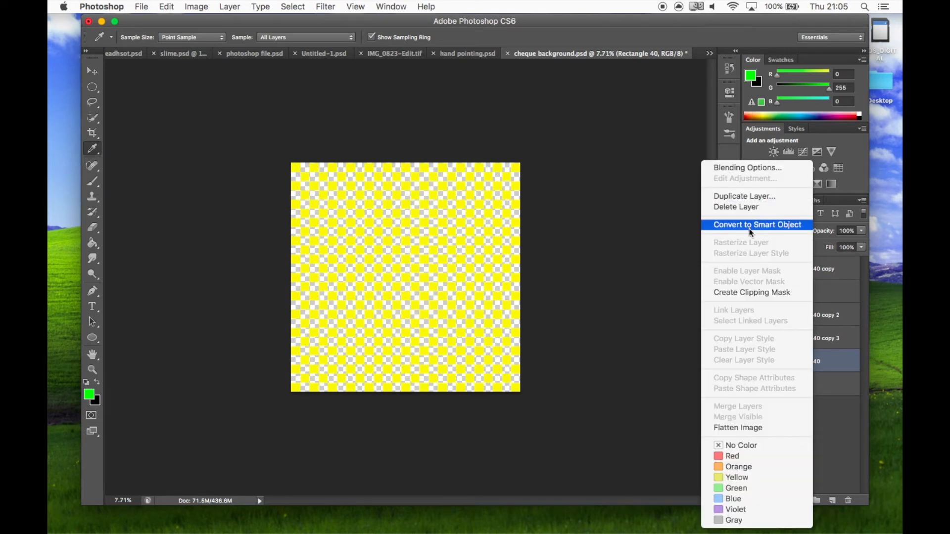
{"action": "left_click", "coordinate": [753, 198]}
{"action": "left_click", "coordinate": [595, 222]}
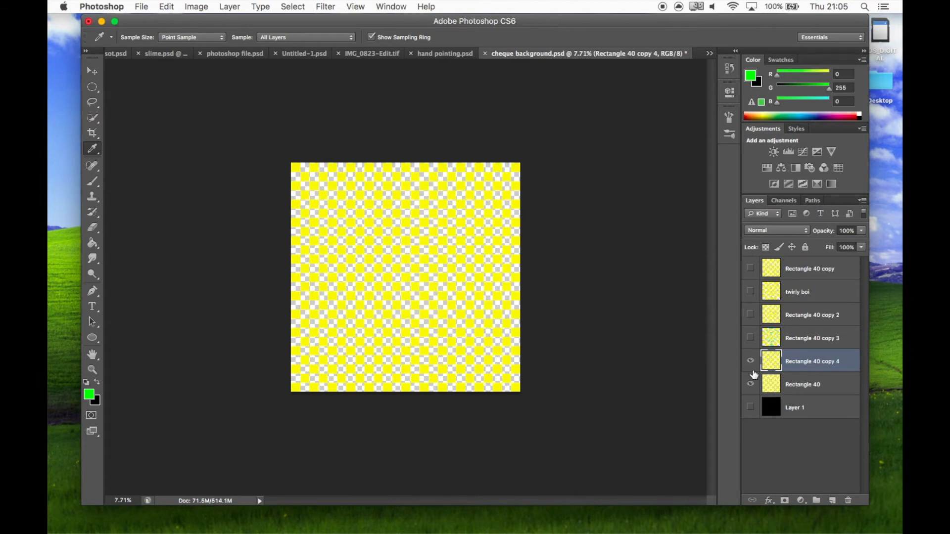
{"action": "left_click", "coordinate": [750, 384]}
{"action": "scroll", "coordinate": [389, 288], "scroll_direction": "up", "scroll_amount": 3}
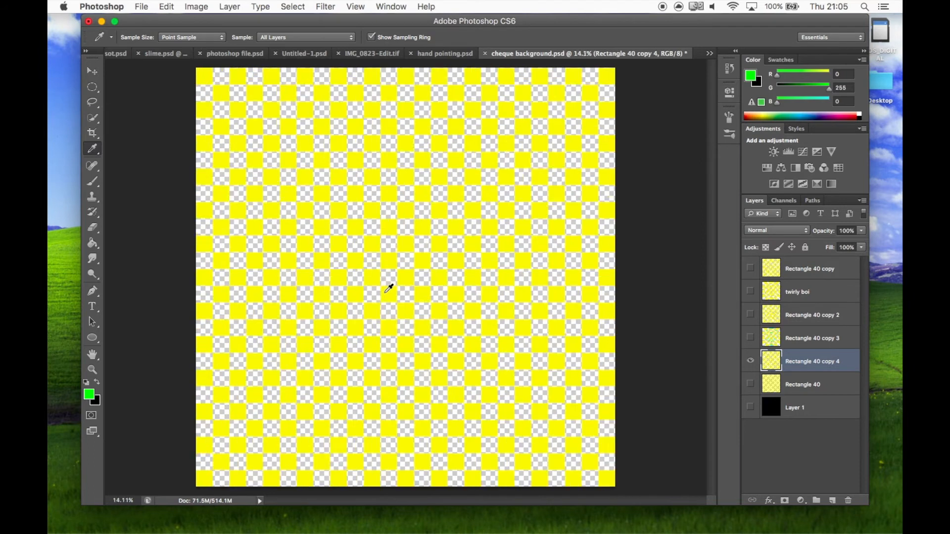
Step: Hide the new duplicate and view Rectangle 40 copy 2, twirly boi and Rectangle 40 copy one at a time, ending on twirly boi
{"action": "left_click", "coordinate": [750, 363]}
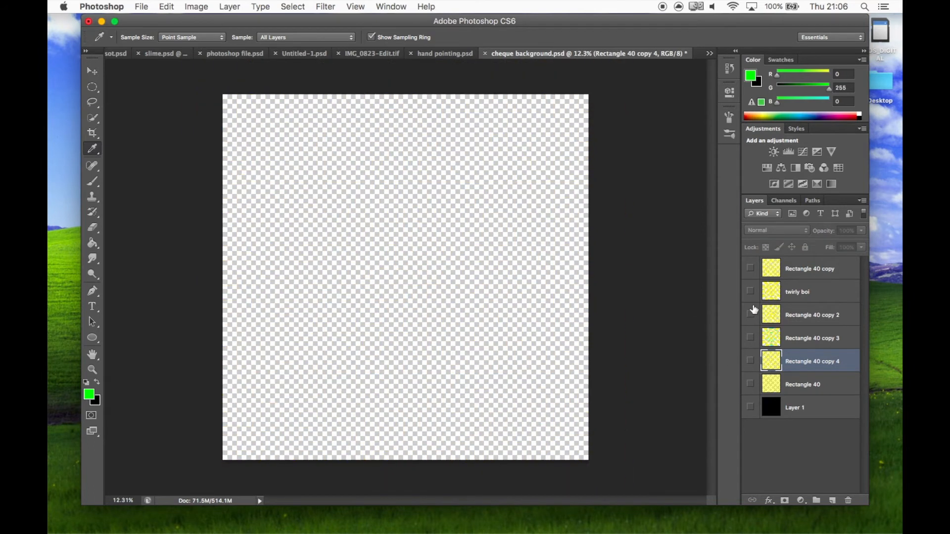
{"action": "left_click", "coordinate": [750, 315]}
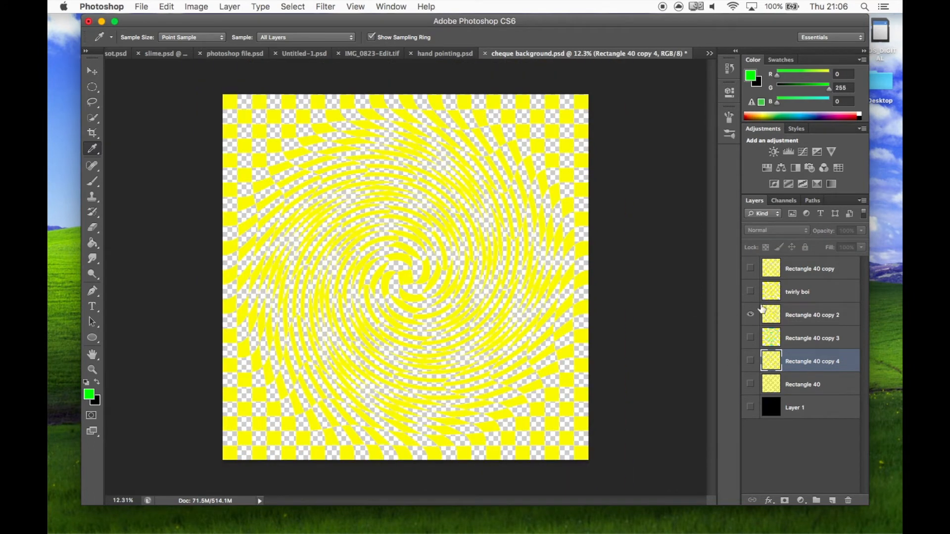
{"action": "left_click", "coordinate": [750, 315]}
{"action": "left_click", "coordinate": [751, 292]}
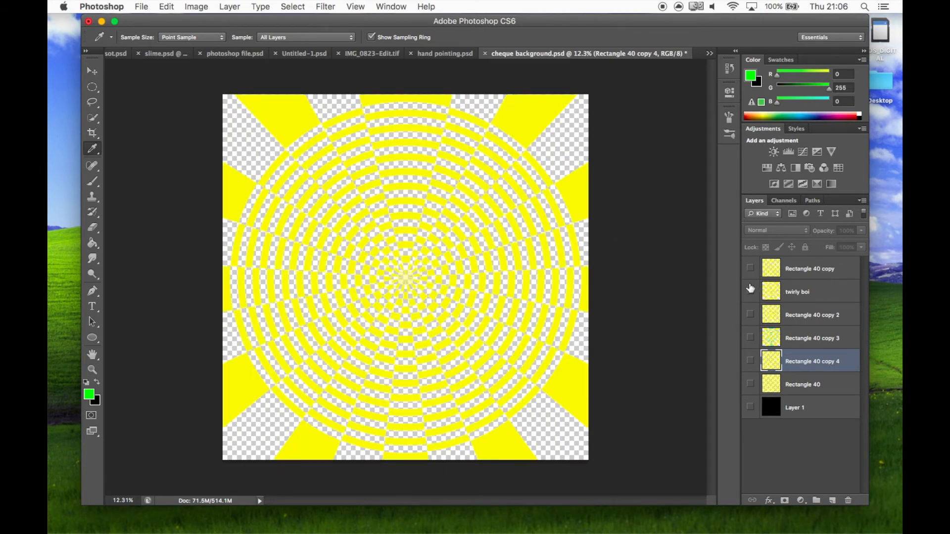
{"action": "left_click", "coordinate": [750, 290]}
{"action": "left_click", "coordinate": [750, 269]}
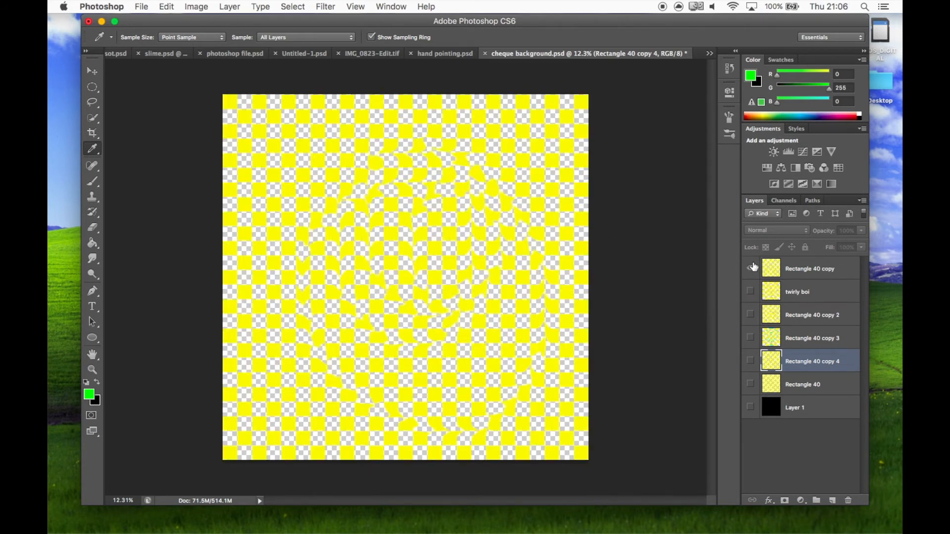
{"action": "left_click", "coordinate": [750, 269]}
{"action": "left_click", "coordinate": [750, 292]}
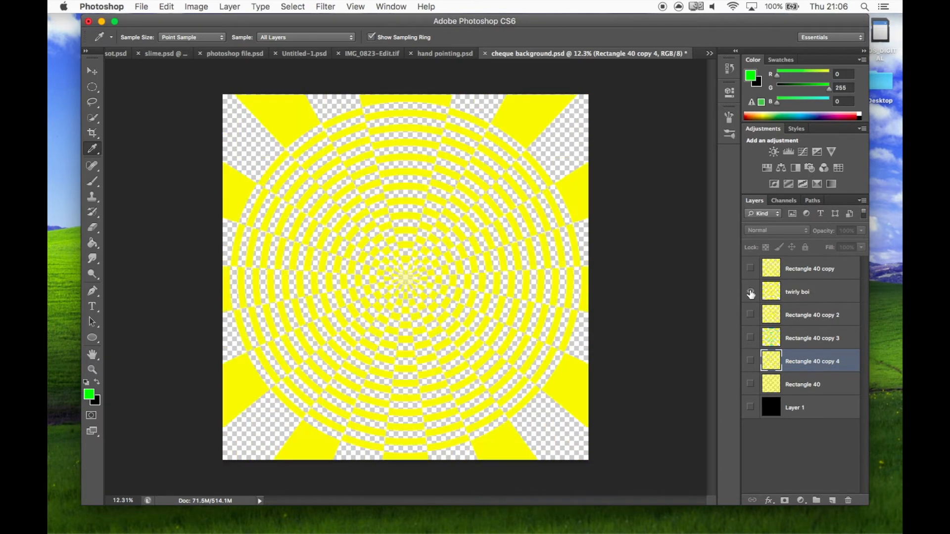
Step: Show the new duplicate again and compare it with twirly boi switched on and off, leaving twirly boi hidden
{"action": "left_click", "coordinate": [751, 361]}
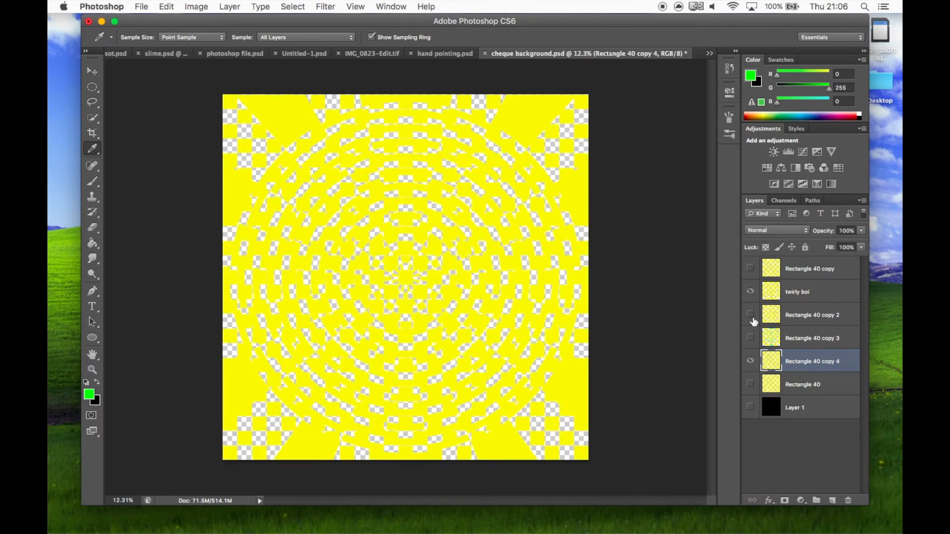
{"action": "left_click", "coordinate": [750, 292]}
{"action": "left_click", "coordinate": [750, 292]}
{"action": "left_click", "coordinate": [751, 291]}
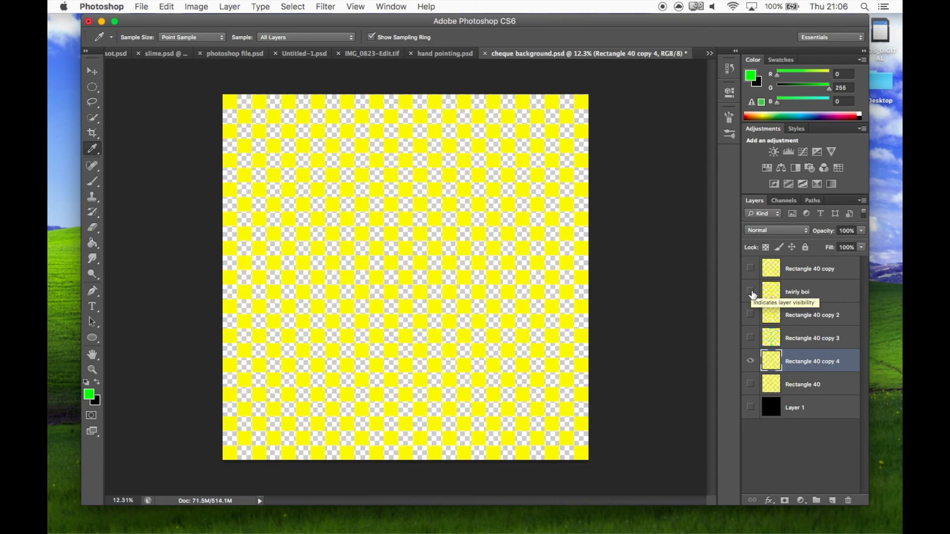
{"action": "left_click", "coordinate": [194, 7]}
{"action": "mouse_move", "coordinate": [254, 23]}
{"action": "left_click", "coordinate": [194, 7]}
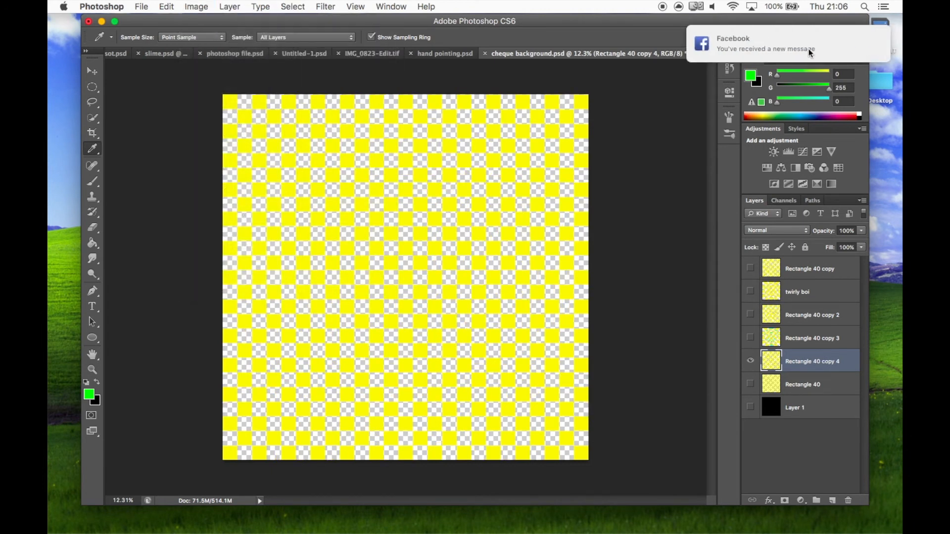
{"action": "scroll", "coordinate": [768, 37], "scroll_direction": "left", "scroll_amount": 3}
Step: Try the Polar Coordinates filter with Rectangular to Polar on Rectangle 40 copy 4 without a selection, and undo it
{"action": "left_click", "coordinate": [292, 6]}
{"action": "mouse_move", "coordinate": [325, 6]}
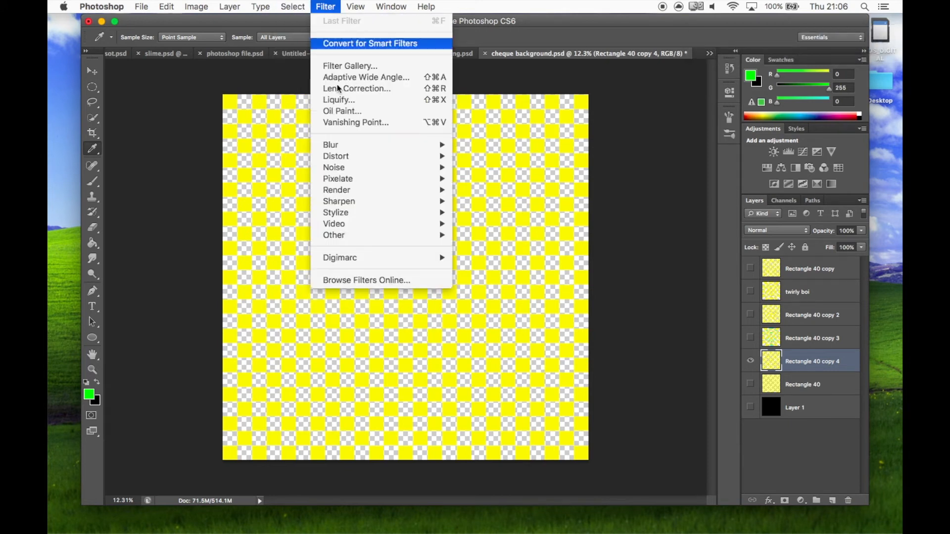
{"action": "mouse_move", "coordinate": [397, 145]}
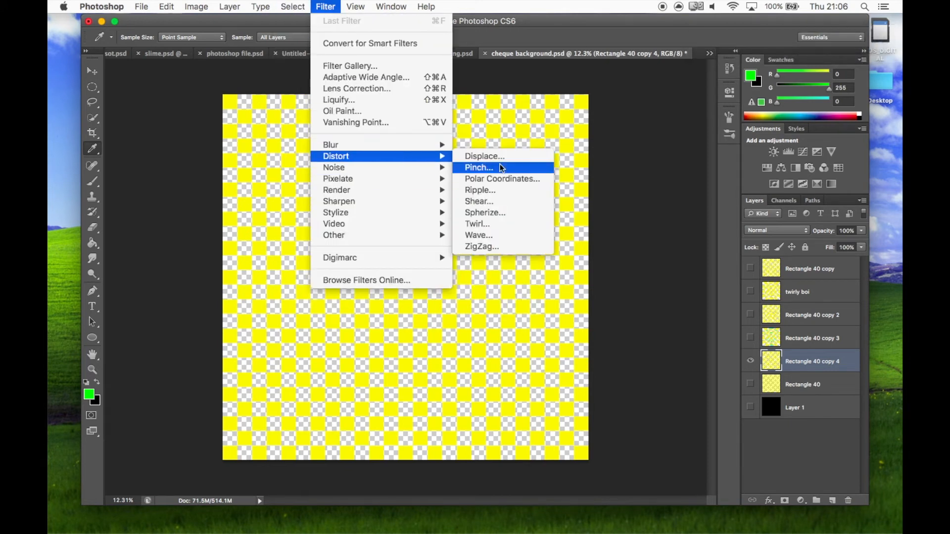
{"action": "left_click", "coordinate": [512, 179]}
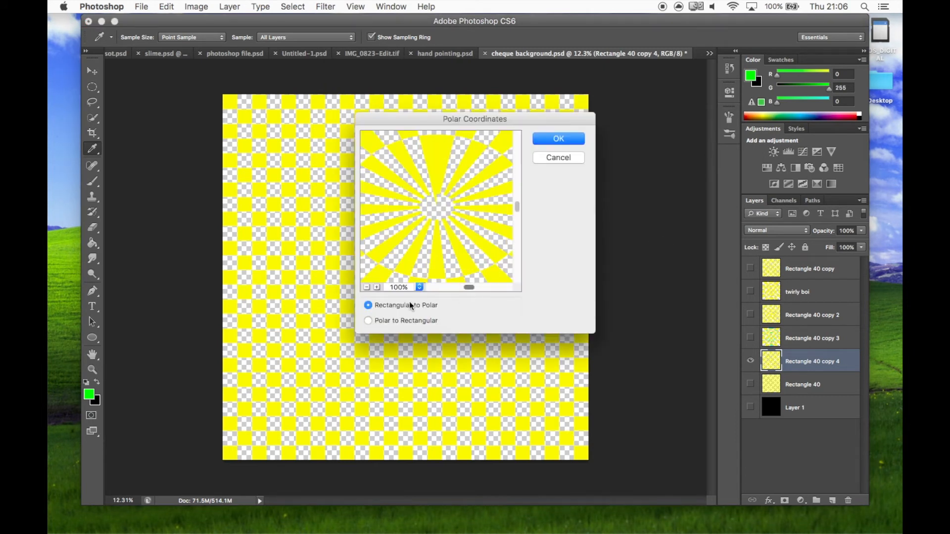
{"action": "left_click", "coordinate": [368, 321]}
{"action": "left_click", "coordinate": [368, 306]}
{"action": "left_click", "coordinate": [577, 139]}
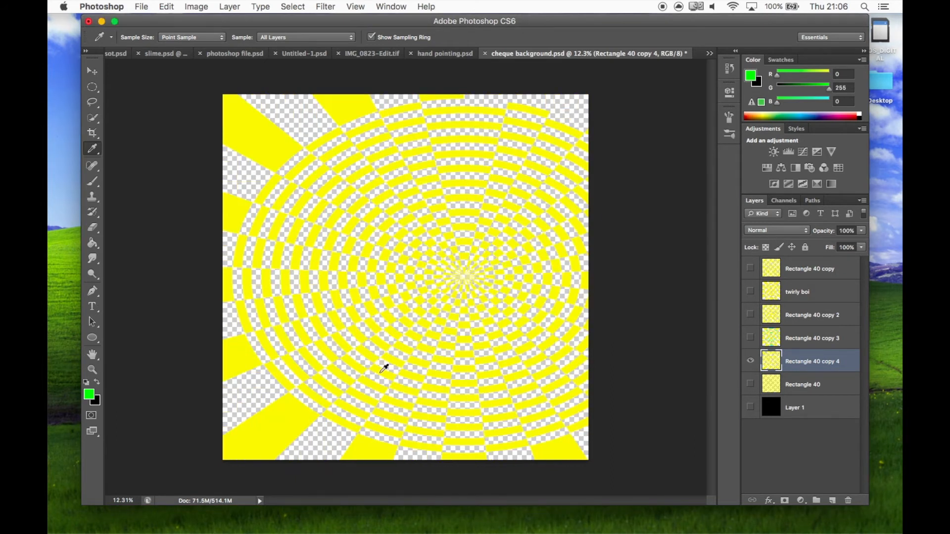
{"action": "key", "text": "super+z"}
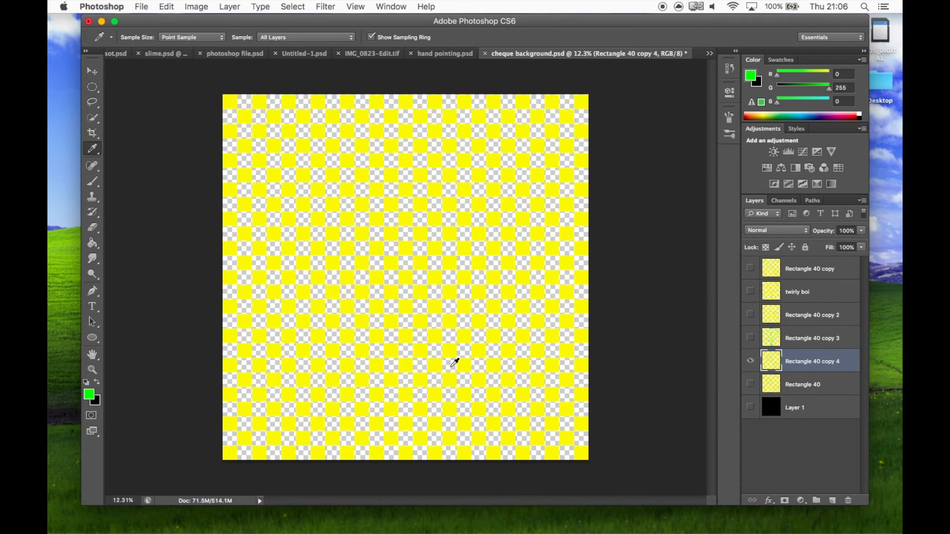
Step: Select the whole canvas and apply the Polar Coordinates filter to Rectangle 40 copy 4 with Rectangular to Polar
{"action": "left_click", "coordinate": [92, 102]}
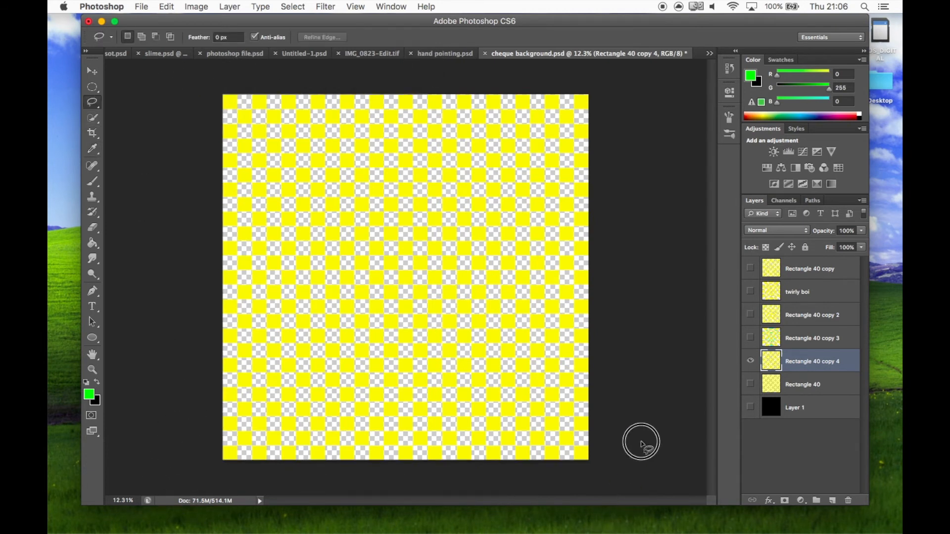
{"action": "key", "text": "super+a"}
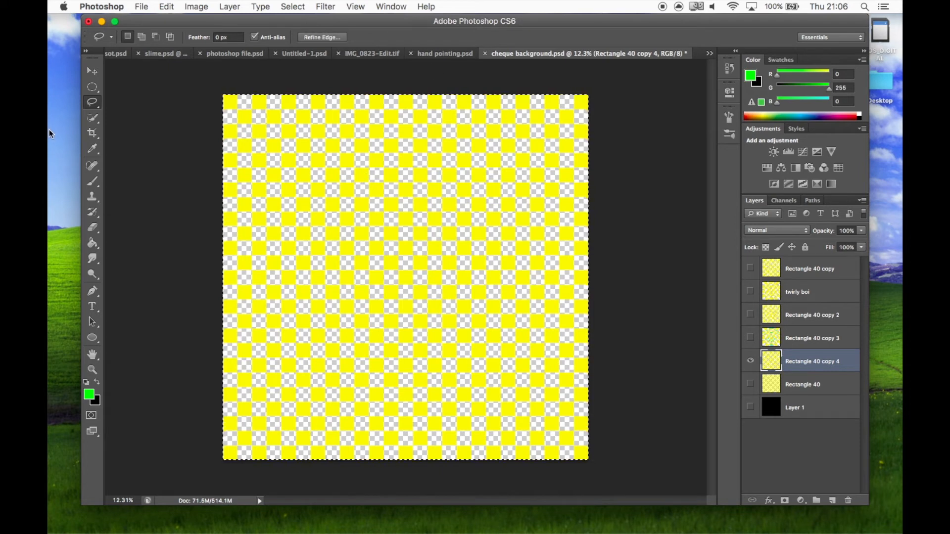
{"action": "left_click", "coordinate": [325, 7]}
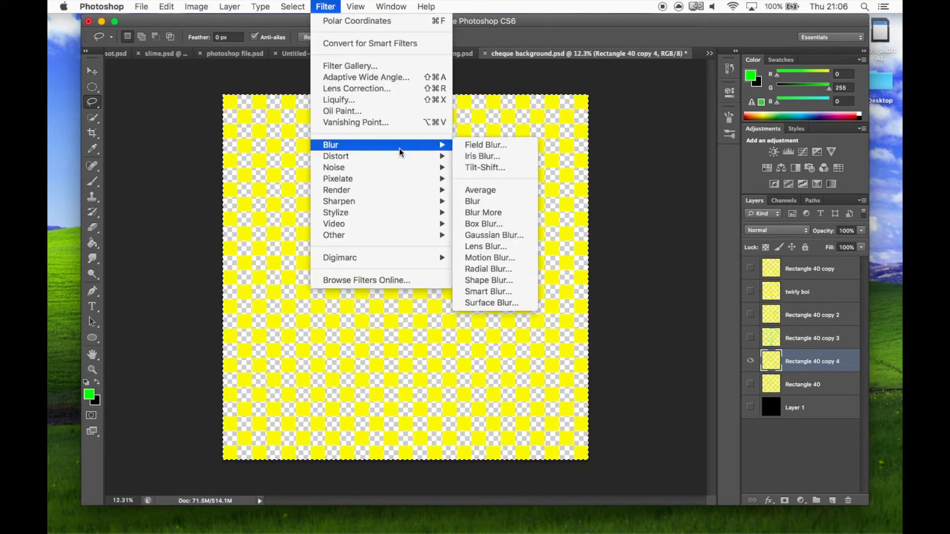
{"action": "mouse_move", "coordinate": [425, 156]}
{"action": "left_click", "coordinate": [507, 180]}
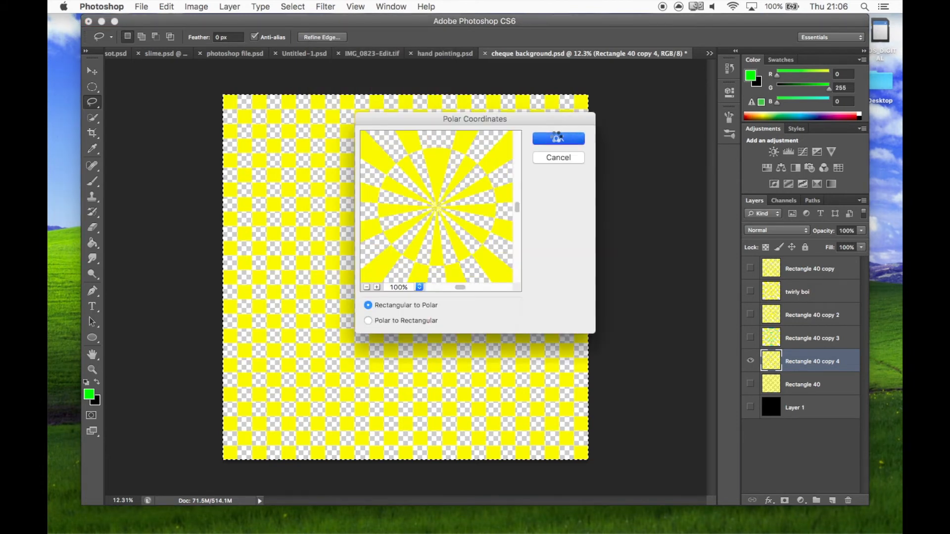
{"action": "left_click", "coordinate": [555, 137]}
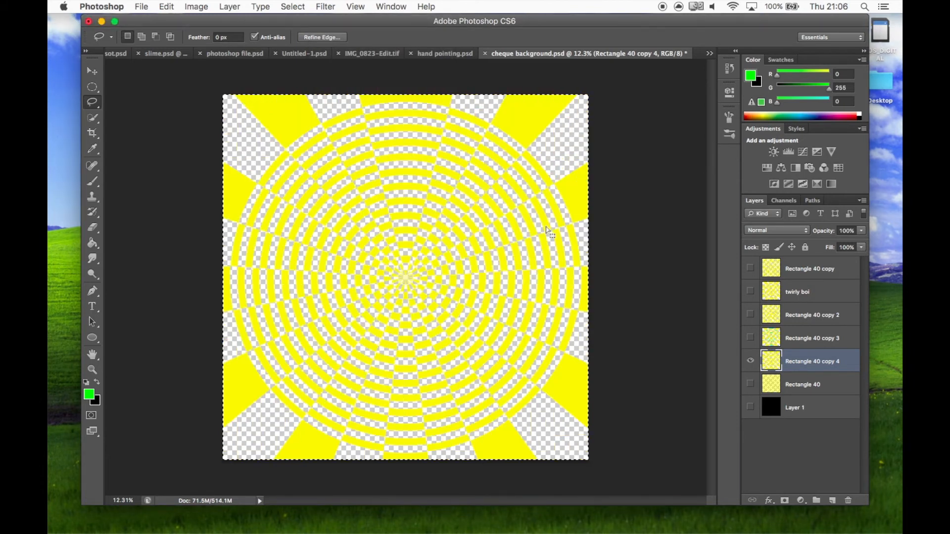
Step: Compare Rectangle 40 copy 4 with Rectangle 40 copy 3 and the original Rectangle 40, leaving only Rectangle 40 copy 4 shown
{"action": "left_click", "coordinate": [750, 359]}
{"action": "left_click", "coordinate": [750, 337]}
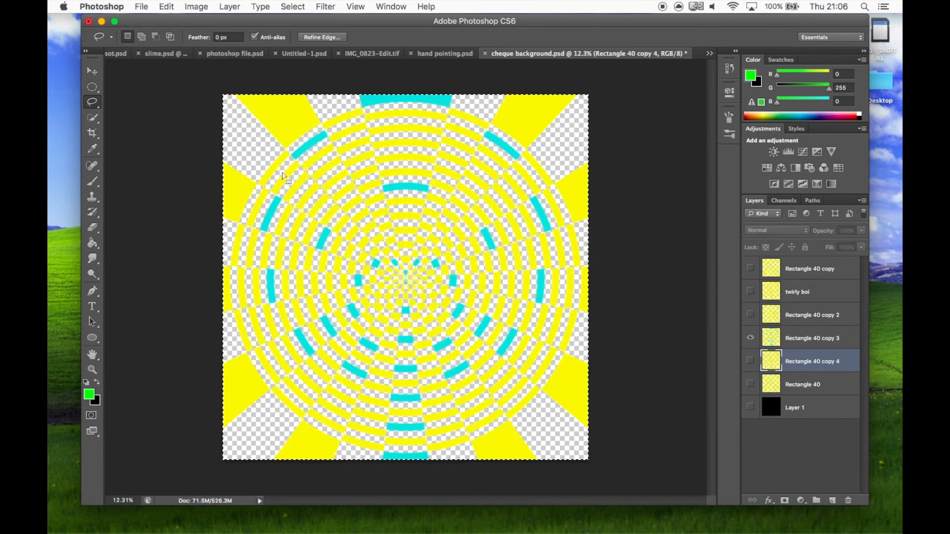
{"action": "left_click", "coordinate": [750, 360]}
{"action": "left_click", "coordinate": [751, 337]}
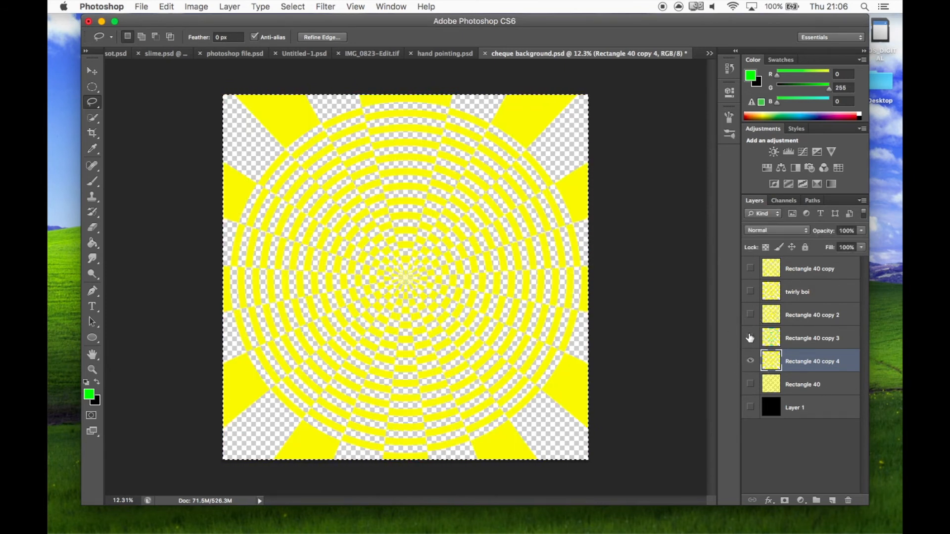
{"action": "left_click", "coordinate": [751, 361]}
{"action": "left_click", "coordinate": [750, 383]}
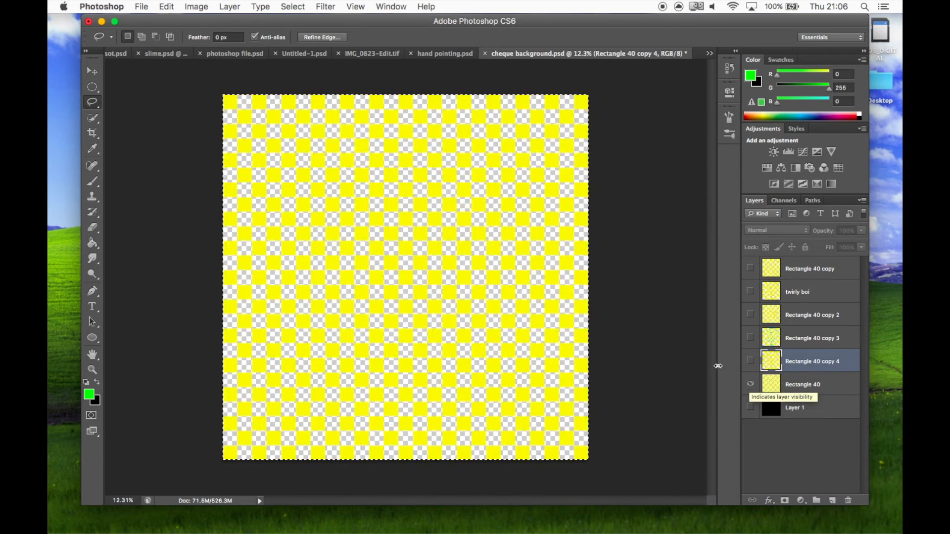
{"action": "left_click", "coordinate": [751, 360]}
{"action": "left_click", "coordinate": [751, 384]}
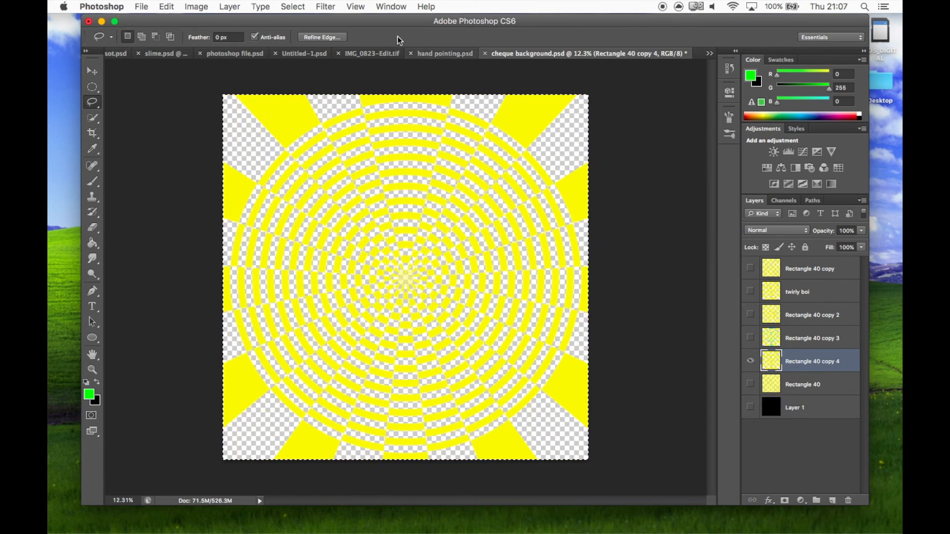
Step: Switch to Finder and browse the hoover brain folder's image previews, ending on hoover 2.psd
{"action": "left_click", "coordinate": [333, 523]}
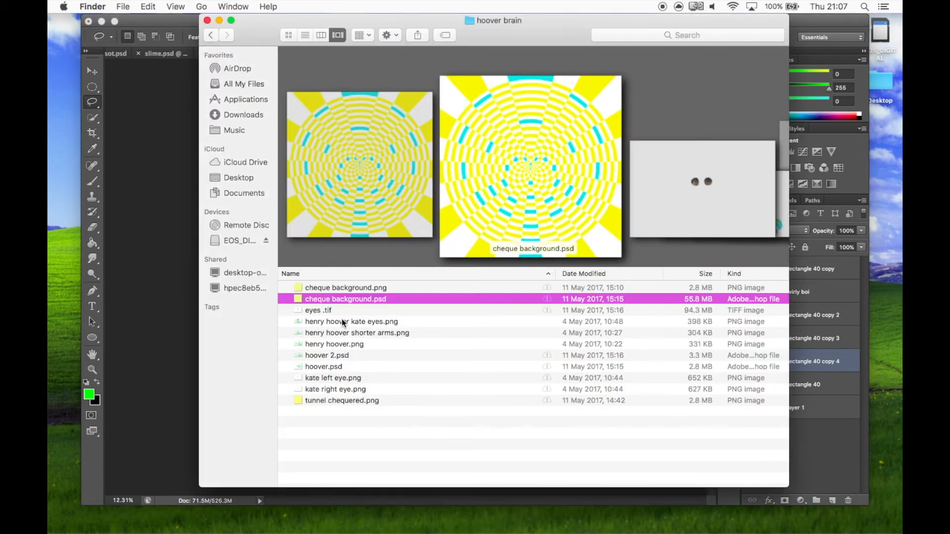
{"action": "key", "text": "Down"}
{"action": "key", "text": "Down"}
{"action": "key", "text": "Down"}
{"action": "key", "text": "Down"}
{"action": "key", "text": "Down"}
{"action": "key", "text": "Down"}
{"action": "key", "text": "Down"}
{"action": "key", "text": "Up"}
{"action": "key", "text": "Up"}
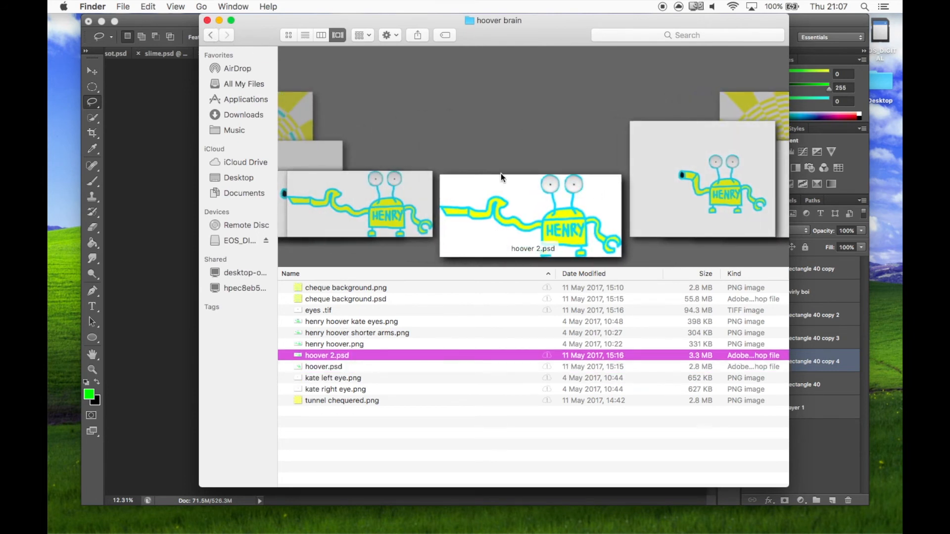
Step: Open the Outcome Video PHysical folder in Component 1 Final and browse its previews from IMG_1425.JPG to Untitled-1.psd
{"action": "left_click", "coordinate": [210, 34]}
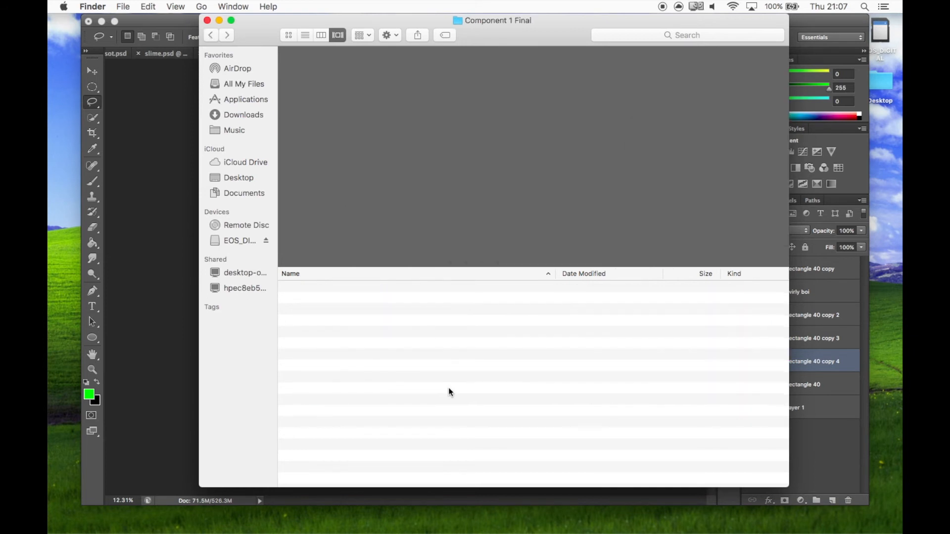
{"action": "scroll", "coordinate": [334, 385], "scroll_direction": "up", "scroll_amount": 1}
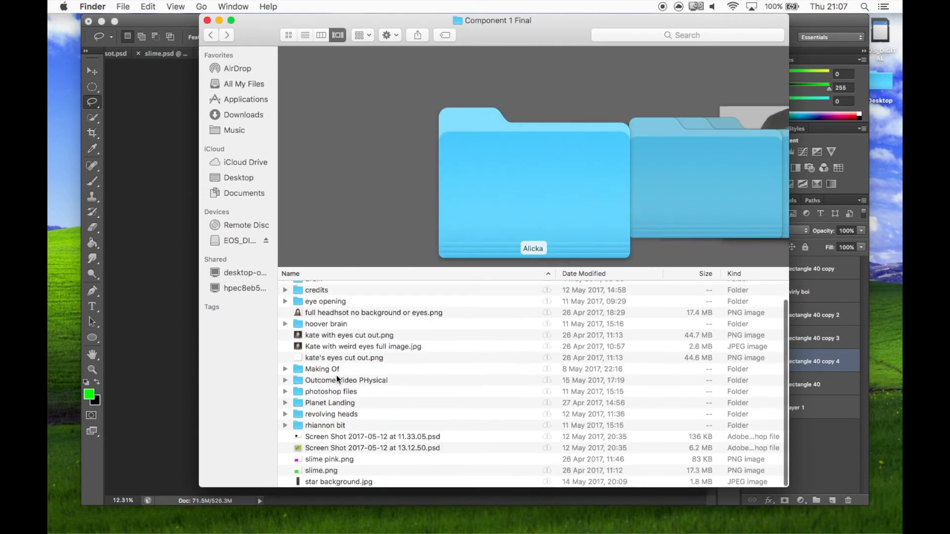
{"action": "double_click", "coordinate": [337, 379]}
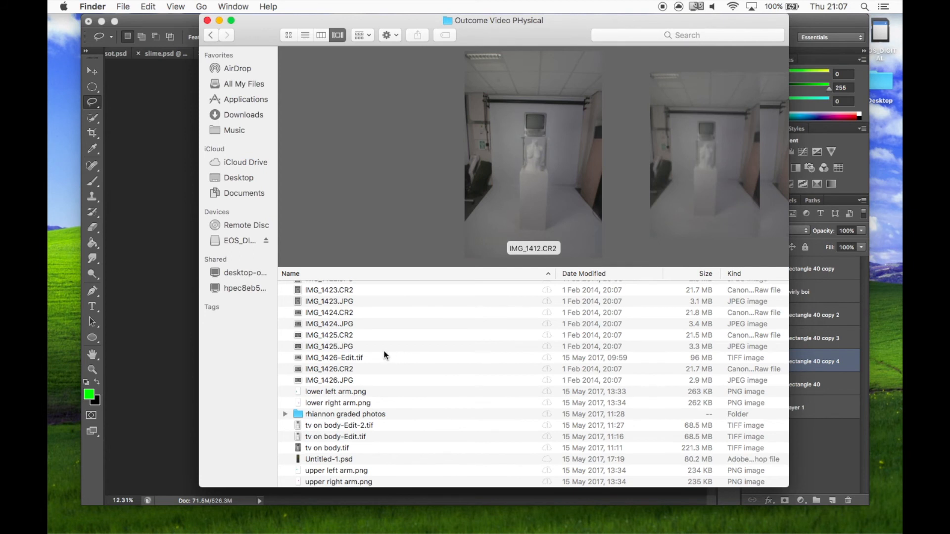
{"action": "left_click", "coordinate": [384, 351]}
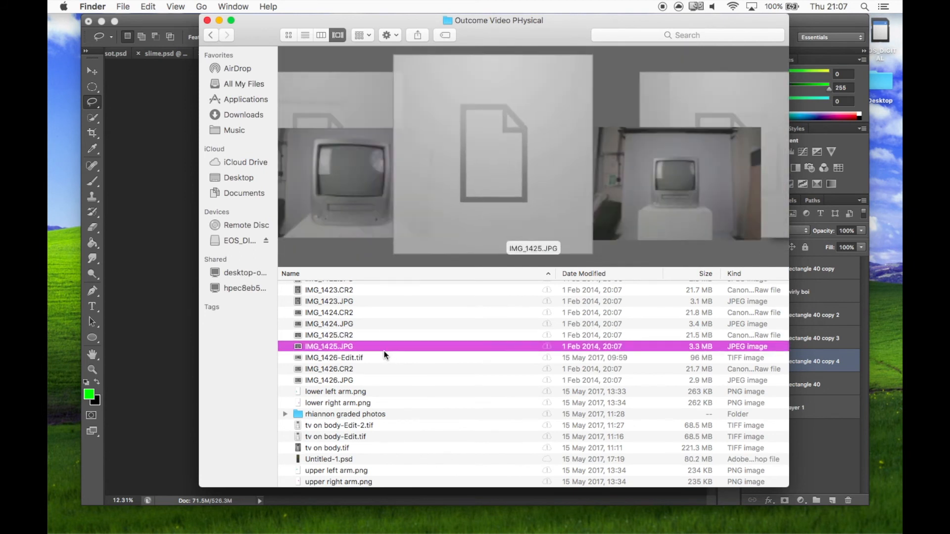
{"action": "key", "text": "Down"}
{"action": "key", "text": "Down"}
{"action": "key", "text": "Down"}
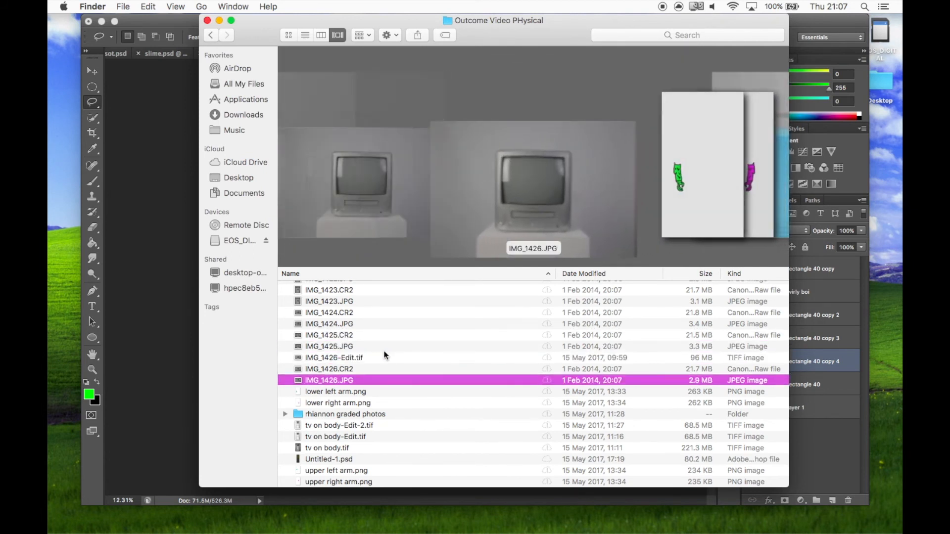
{"action": "key", "text": "Down"}
{"action": "key", "text": "Down"}
{"action": "key", "text": "Down"}
{"action": "key", "text": "Down"}
{"action": "key", "text": "Down"}
{"action": "key", "text": "Down"}
{"action": "key", "text": "Down"}
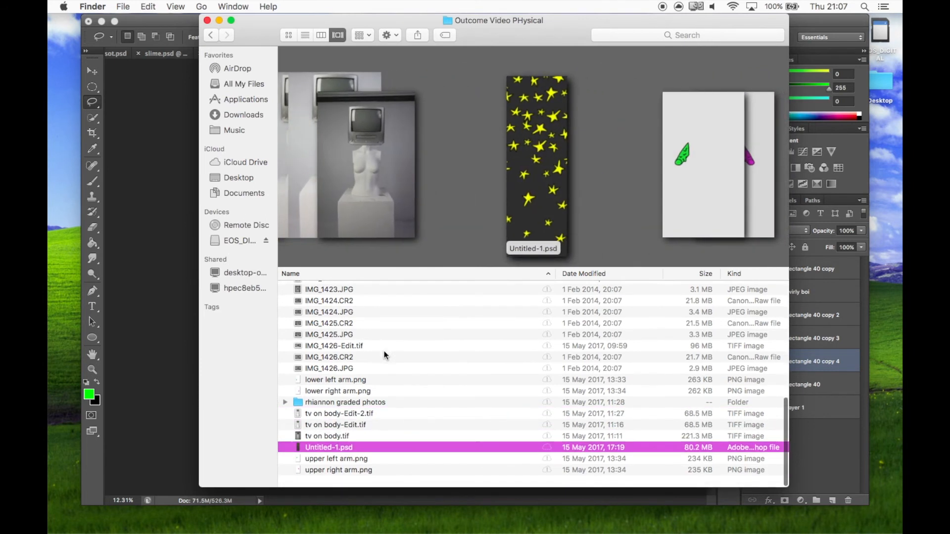
Step: Open the Planet Landing folder in Component 1 Final and browse its three image previews, ending on Parachute Rocket Brain.png
{"action": "left_click", "coordinate": [211, 35]}
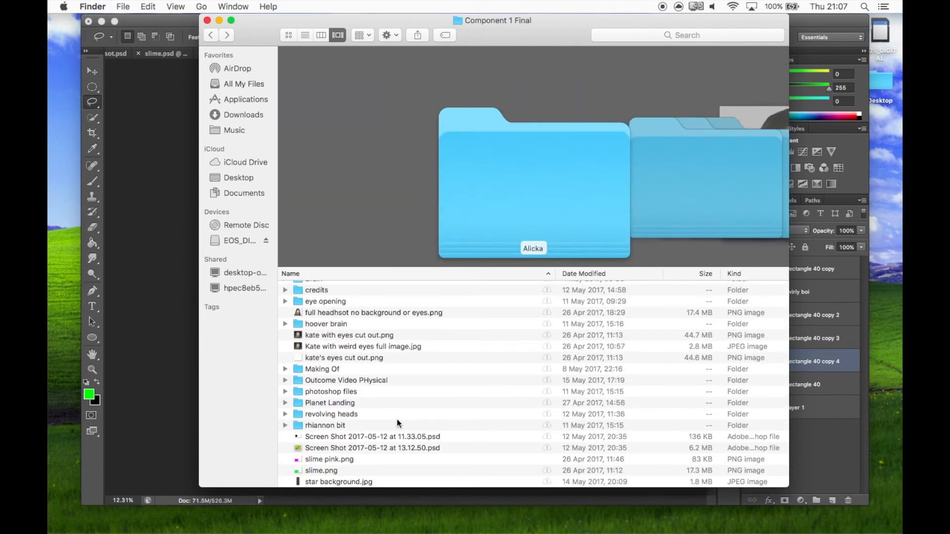
{"action": "scroll", "coordinate": [391, 419], "scroll_direction": "down", "scroll_amount": 2}
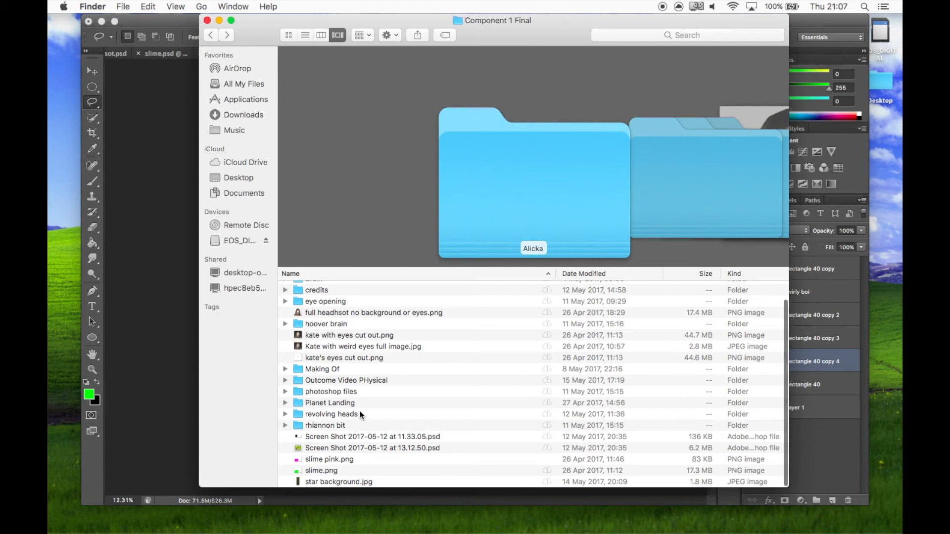
{"action": "double_click", "coordinate": [353, 403]}
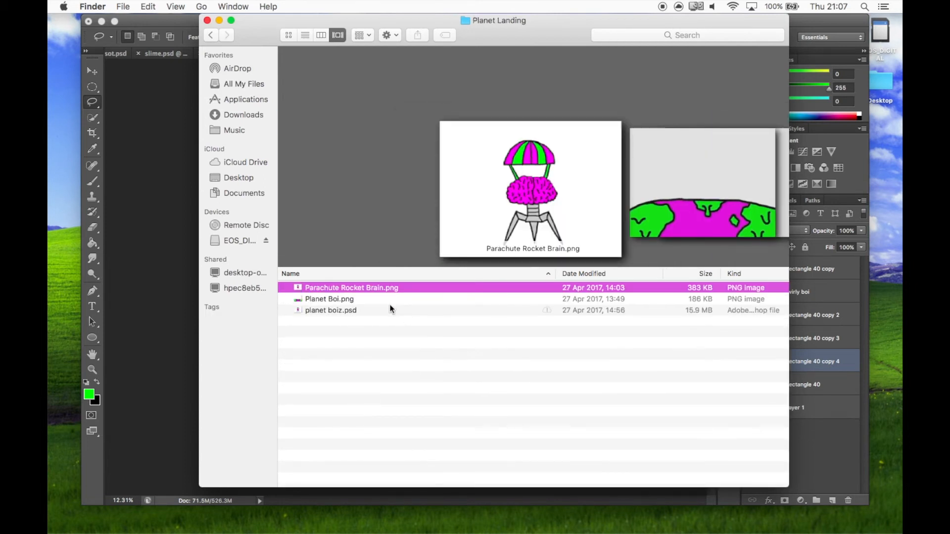
{"action": "key", "text": "Down"}
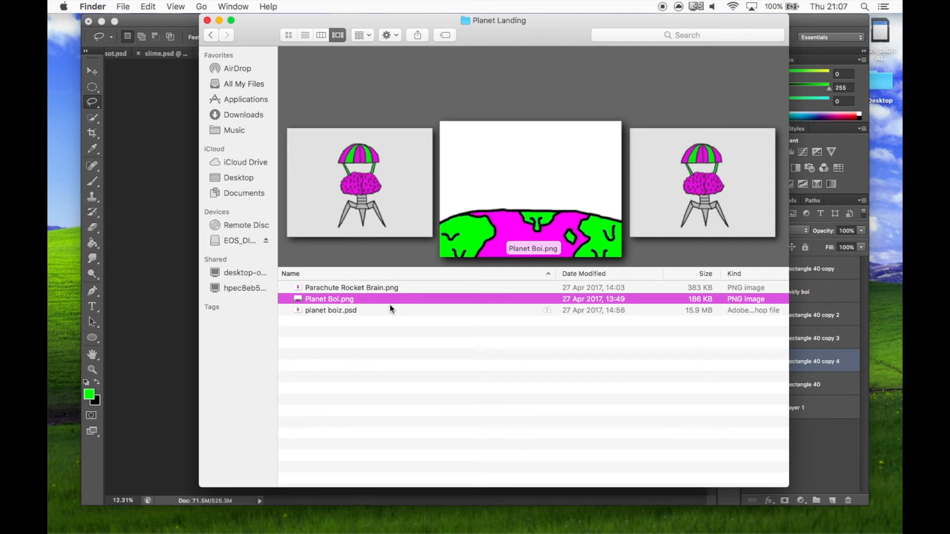
{"action": "key", "text": "Up"}
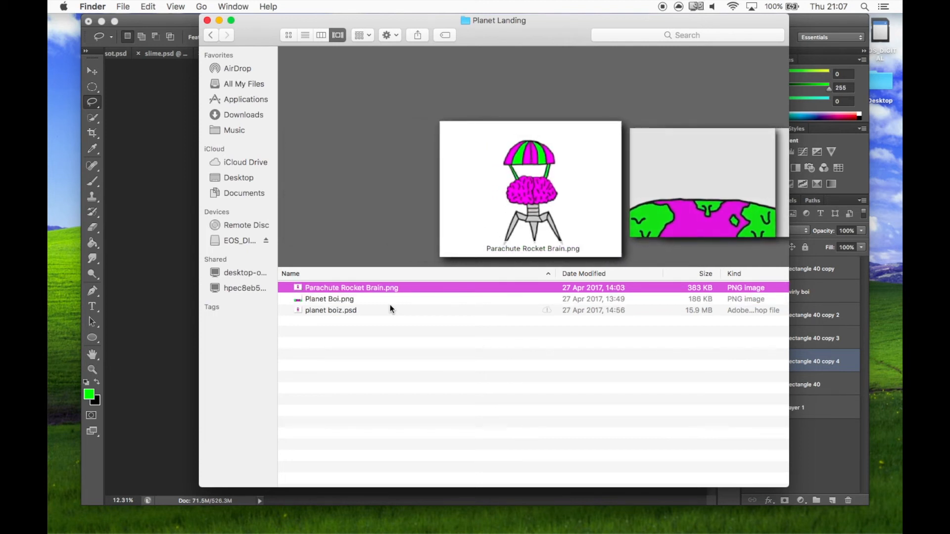
{"action": "key", "text": "Down"}
{"action": "key", "text": "Down"}
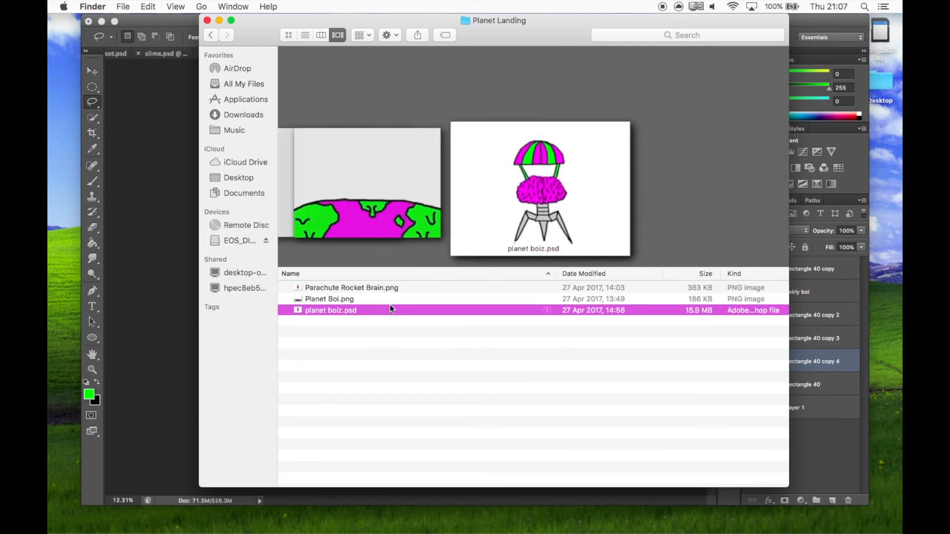
{"action": "key", "text": "Up"}
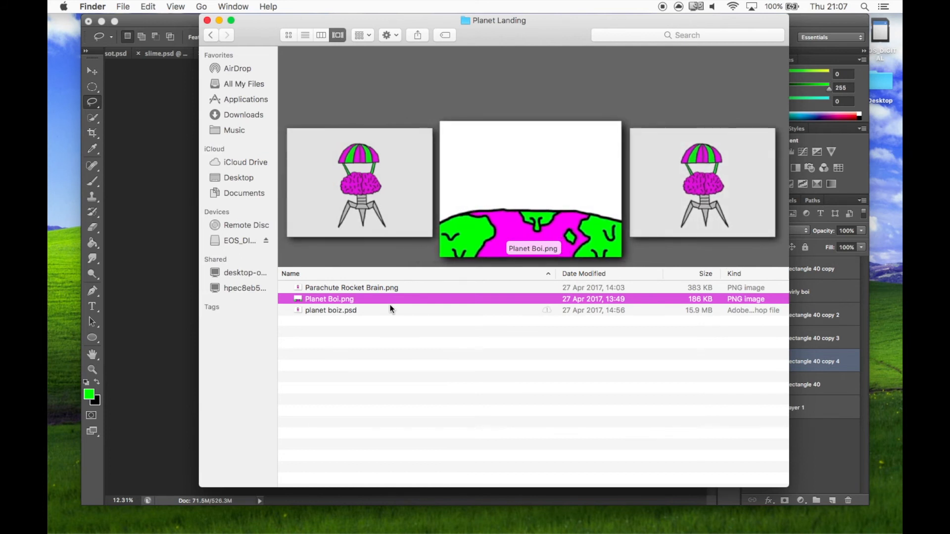
{"action": "key", "text": "Up"}
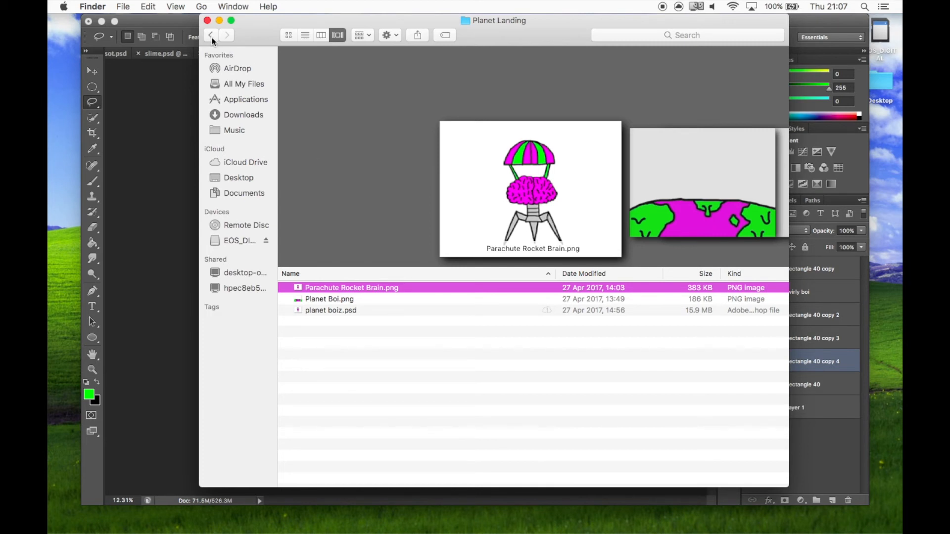
Step: View Parachute Rocket Brain.png and Planet Boi.png enlarged in Quick Look, and close the preview
{"action": "key", "text": "space"}
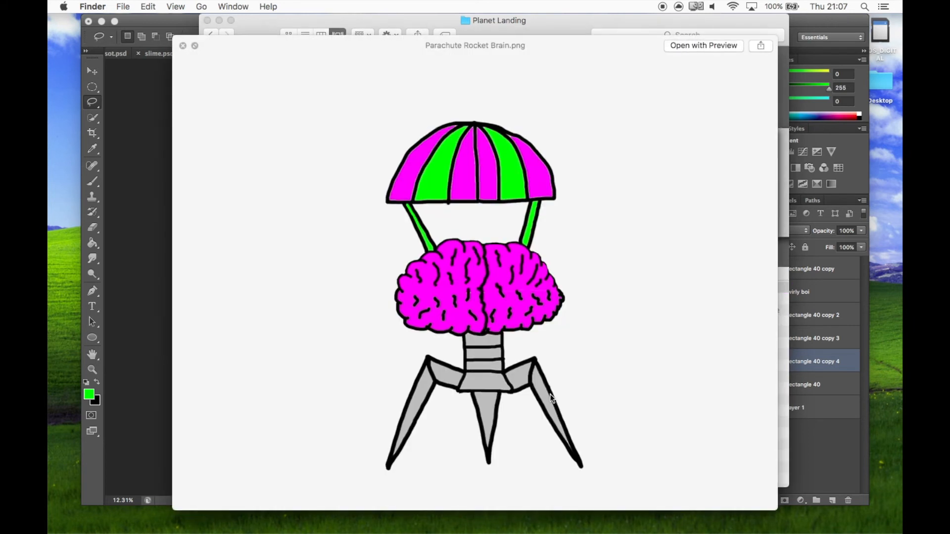
{"action": "key", "text": "Down"}
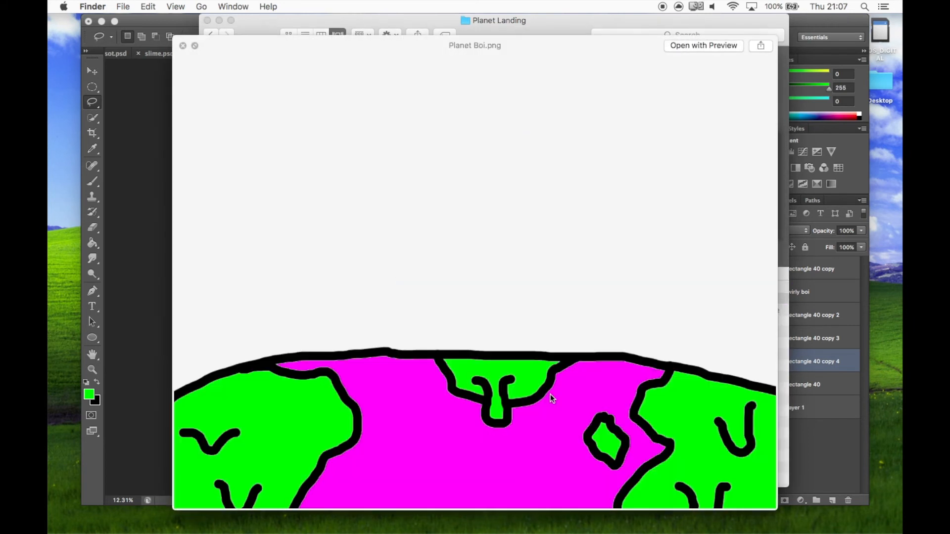
{"action": "key", "text": "Up"}
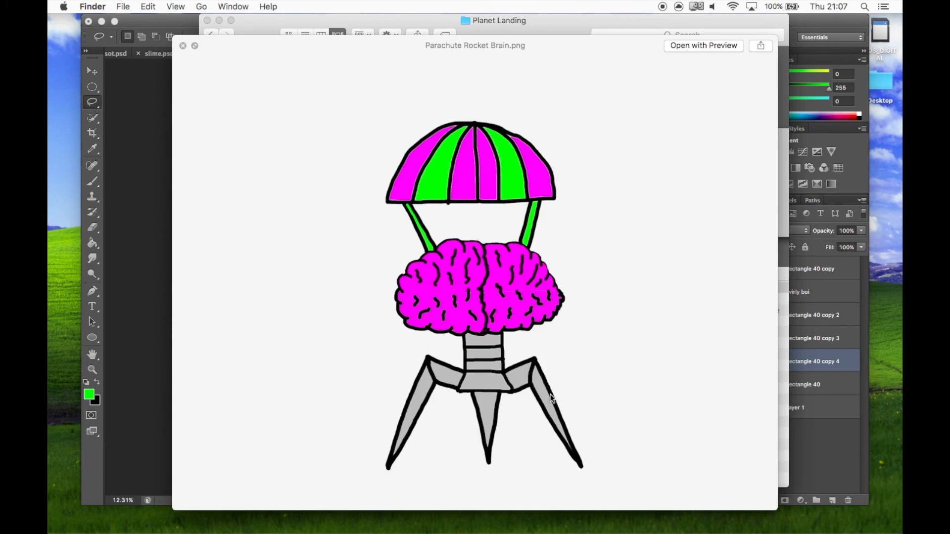
{"action": "key", "text": "space"}
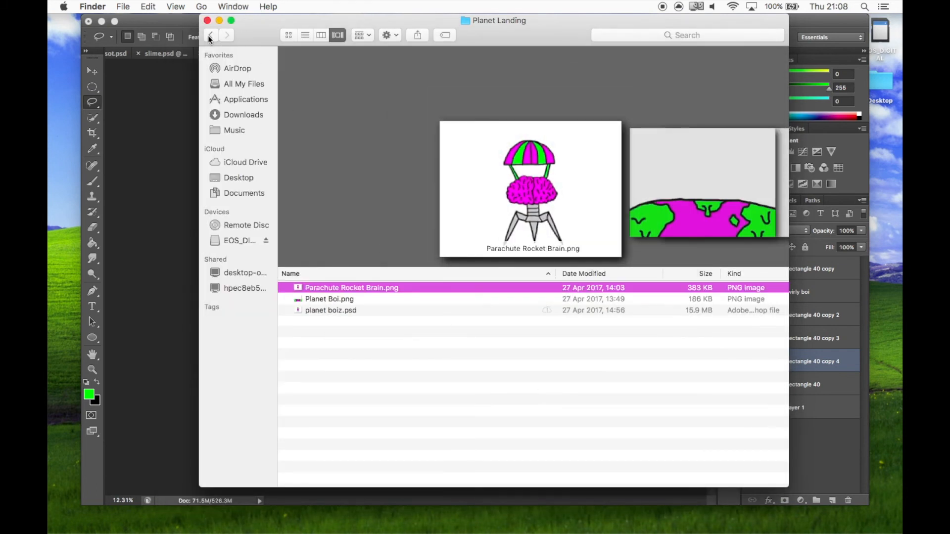
Step: Open the folder directly below revolving heads in Component 1 Final, browse its previews to Head without top.png, and return to the parent folder
{"action": "left_click", "coordinate": [210, 35]}
{"action": "scroll", "coordinate": [429, 375], "scroll_direction": "down", "scroll_amount": 1}
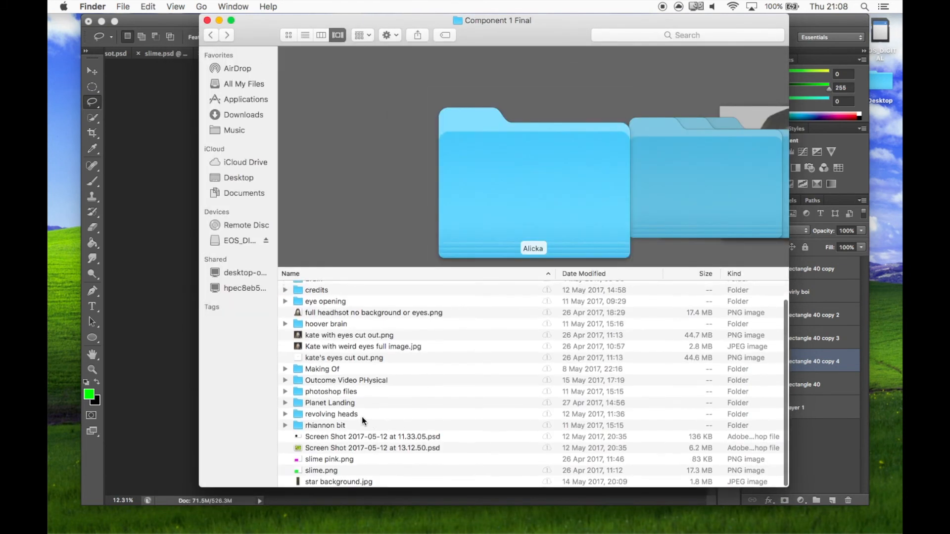
{"action": "left_click", "coordinate": [343, 426]}
{"action": "double_click", "coordinate": [343, 425]}
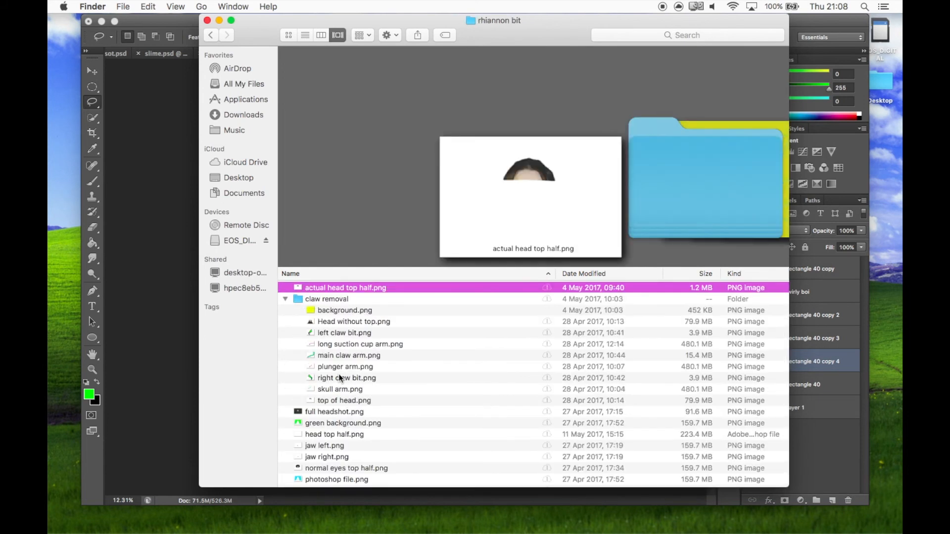
{"action": "key", "text": "Down"}
{"action": "key", "text": "Down"}
{"action": "key", "text": "Down"}
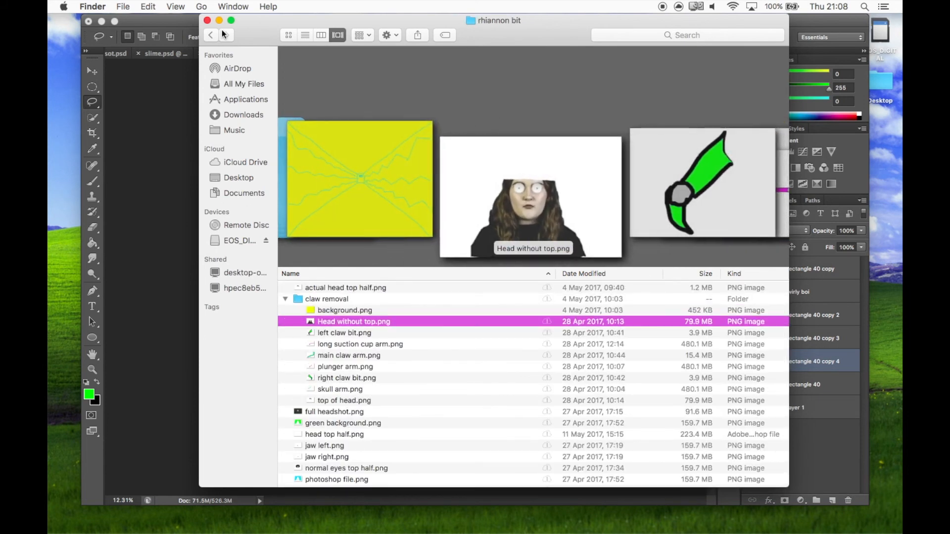
{"action": "left_click", "coordinate": [211, 35]}
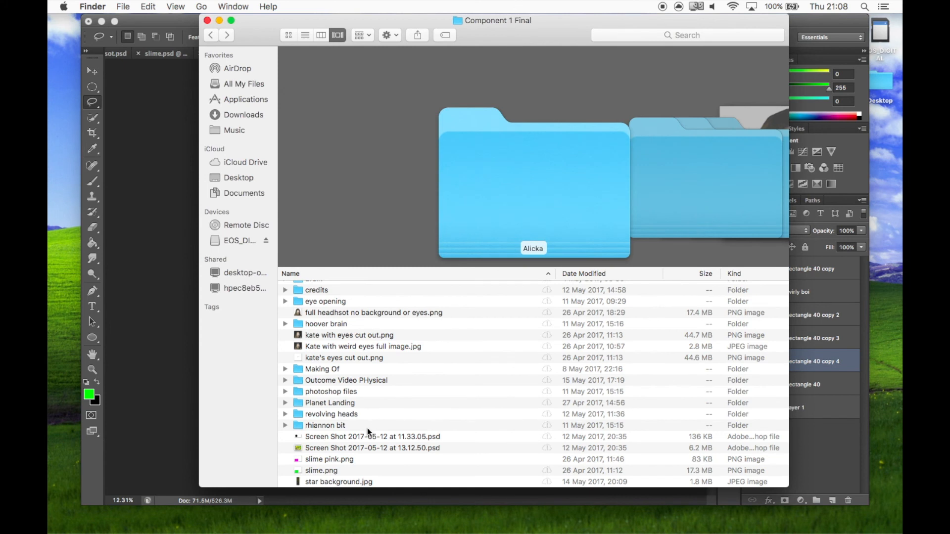
Step: Reopen the same folder, browse previews from full headshot.png to head top half.png and back to skull arm.png, and return to Component 1 Final
{"action": "double_click", "coordinate": [340, 427]}
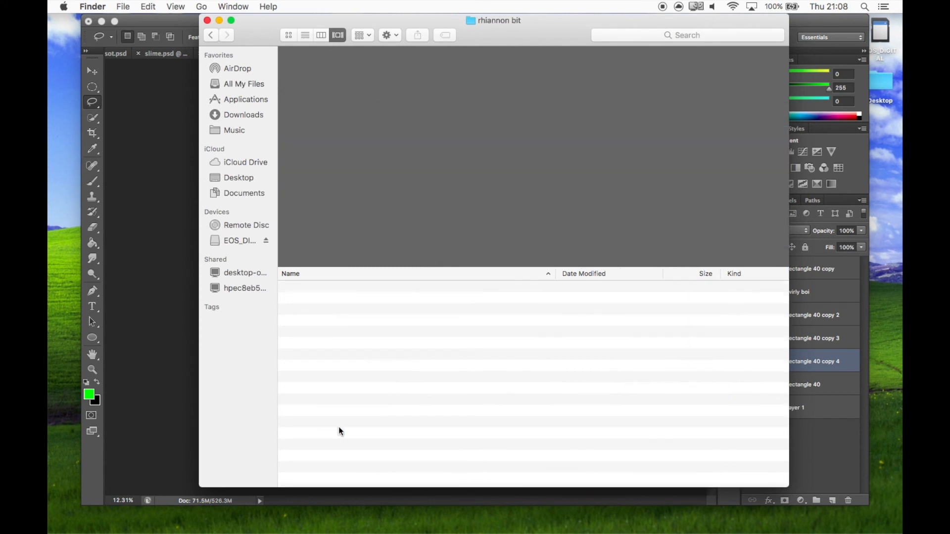
{"action": "left_click", "coordinate": [410, 414]}
{"action": "key", "text": "Down"}
{"action": "key", "text": "Down"}
{"action": "key", "text": "Down"}
{"action": "key", "text": "Down"}
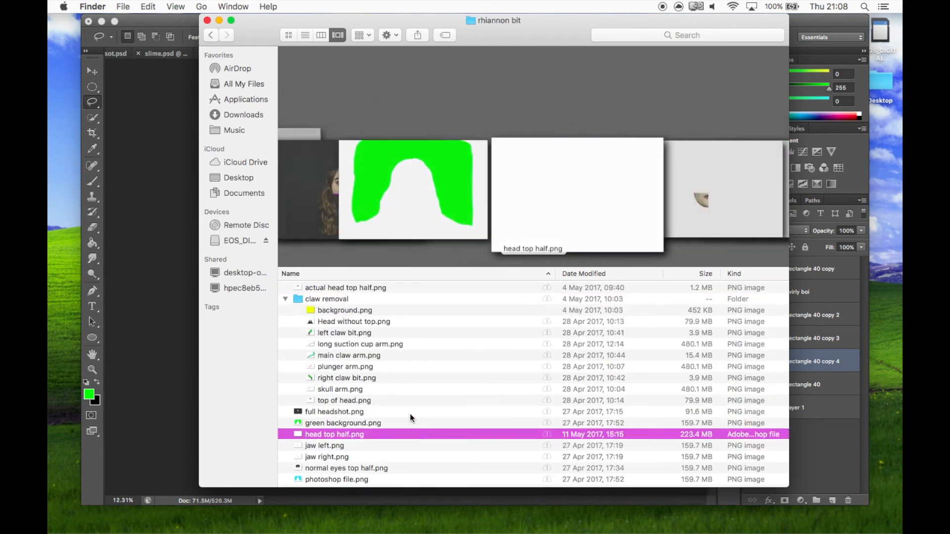
{"action": "key", "text": "Up"}
{"action": "key", "text": "Up"}
{"action": "key", "text": "Up"}
{"action": "key", "text": "Up"}
{"action": "key", "text": "Up"}
{"action": "key", "text": "Up"}
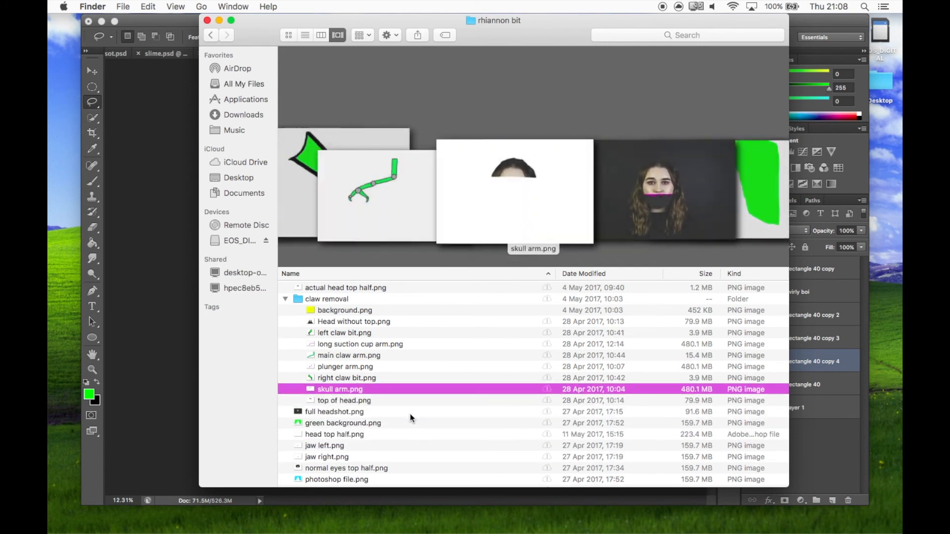
{"action": "left_click", "coordinate": [210, 35]}
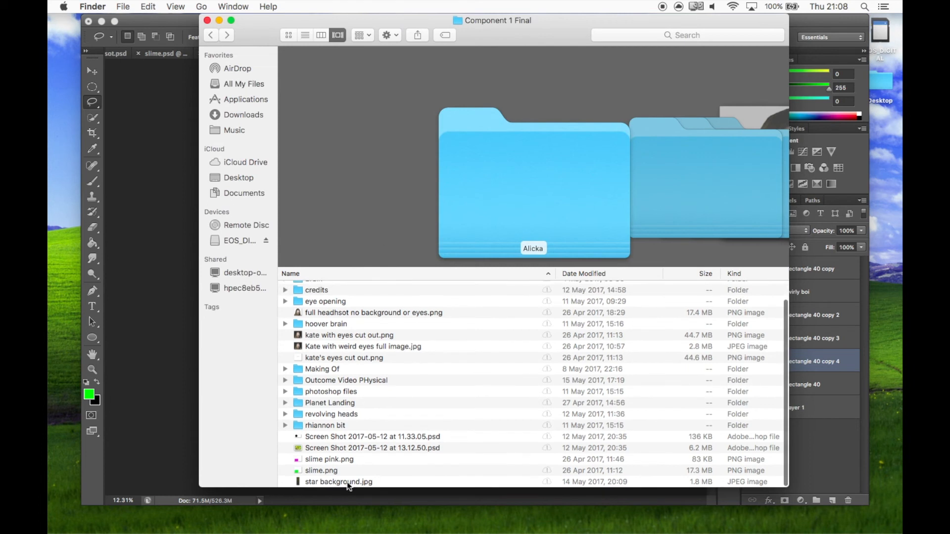
Step: View star background.jpg enlarged in Quick Look, glance at the neighbouring slime.png preview, and close Quick Look
{"action": "left_click", "coordinate": [346, 482]}
{"action": "key", "text": "space"}
{"action": "key", "text": "space"}
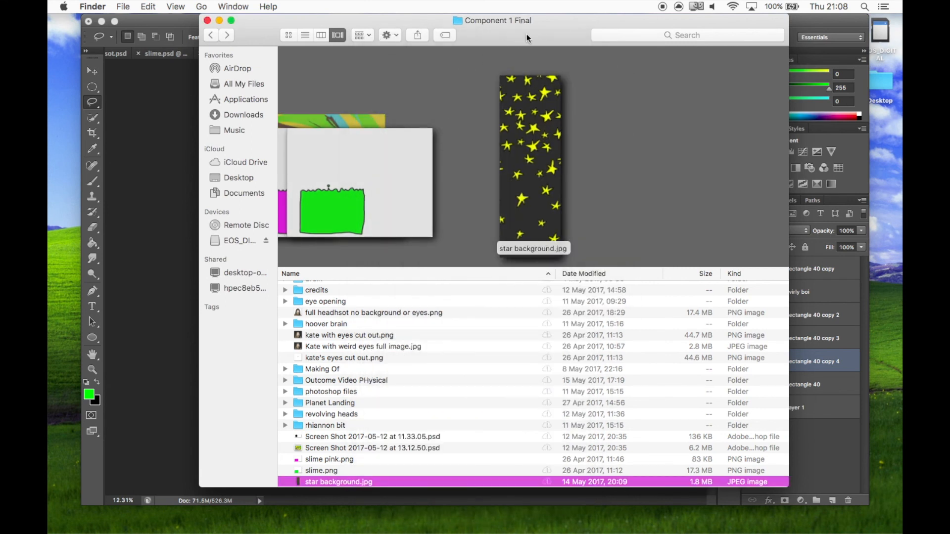
{"action": "key", "text": "Up"}
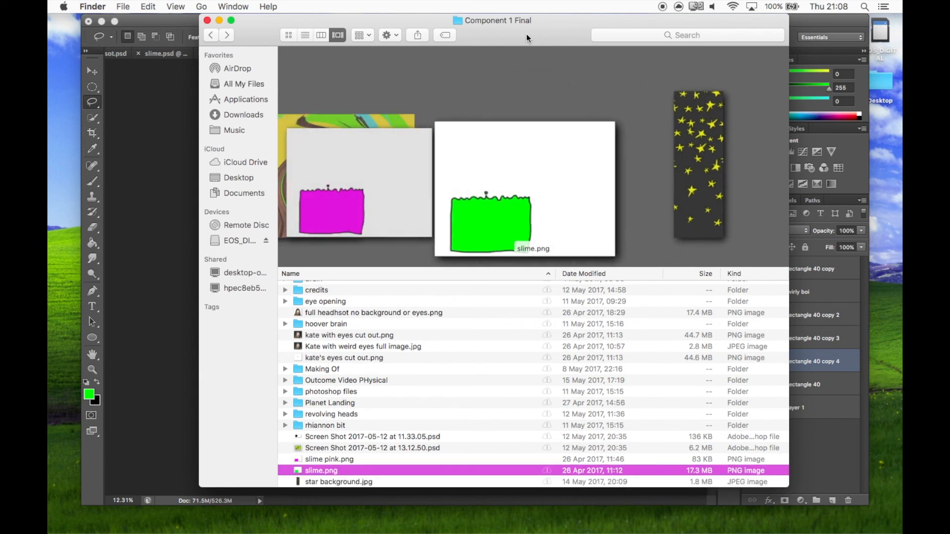
{"action": "key", "text": "Down"}
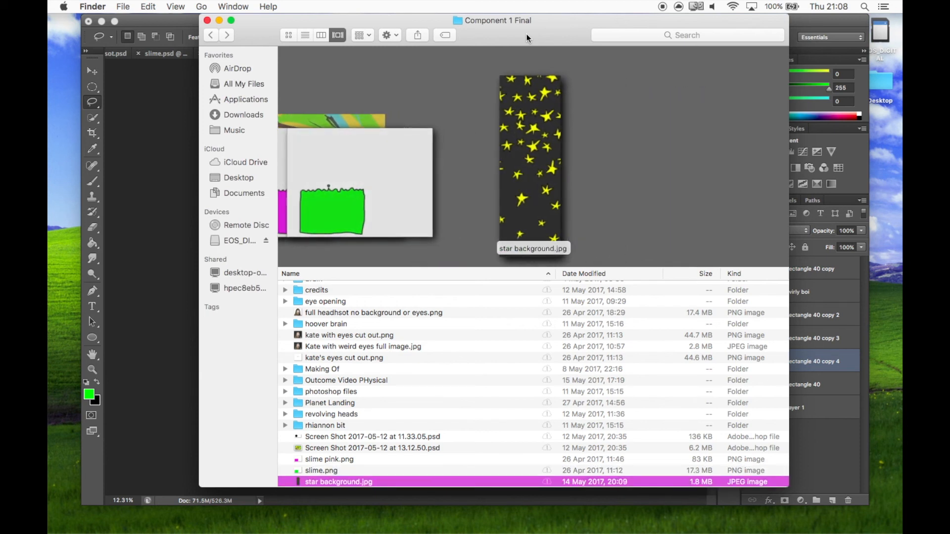
{"action": "key", "text": "space"}
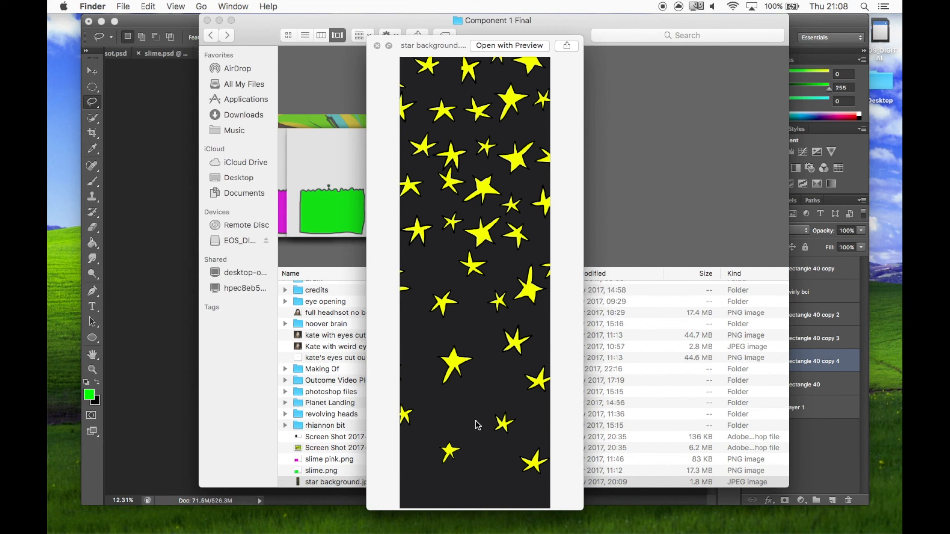
{"action": "key", "text": "space"}
Step: Browse back to Screen Shot 2017-05-12 at 13.12.50.psd, view the swirl image enlarged in Quick Look, and close the preview
{"action": "key", "text": "Up"}
{"action": "key", "text": "Up"}
{"action": "key", "text": "Up"}
{"action": "key", "text": "Up"}
{"action": "key", "text": "Up"}
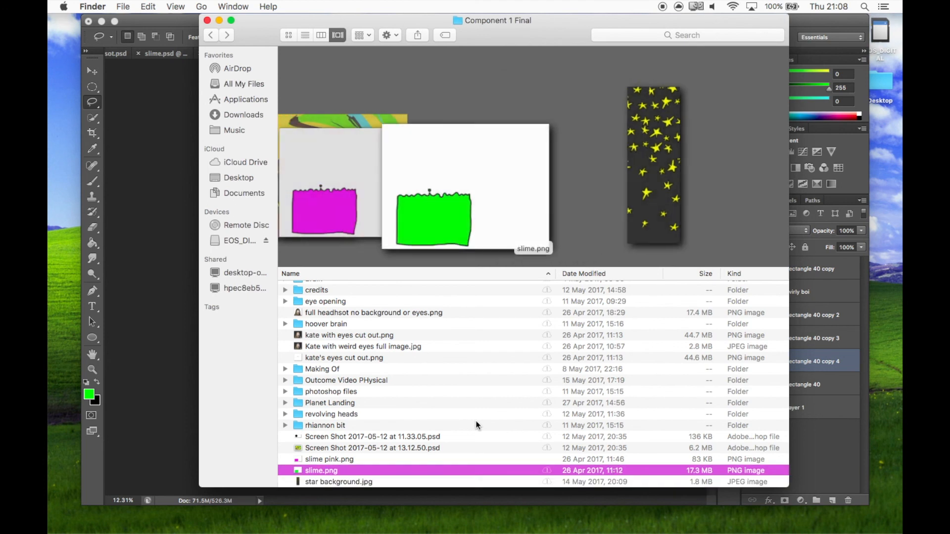
{"action": "key", "text": "Down"}
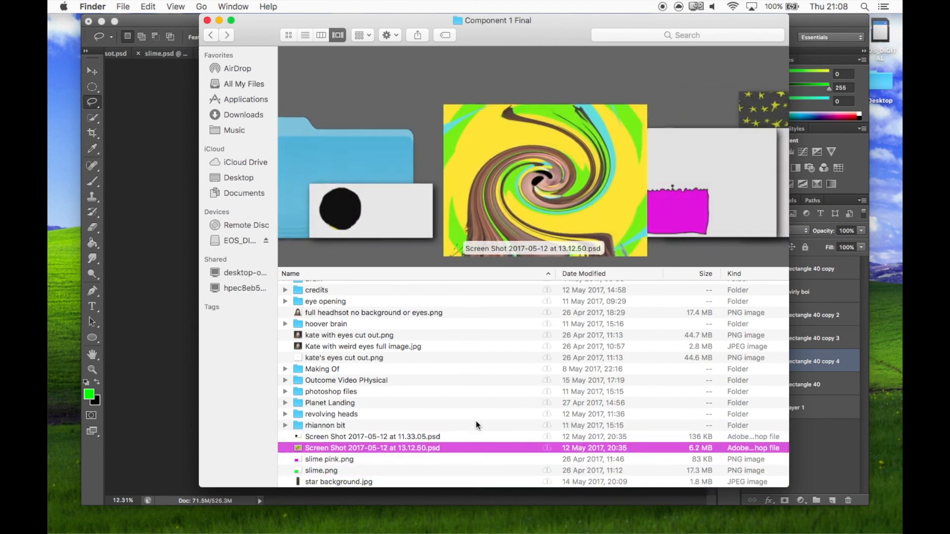
{"action": "key", "text": "space"}
{"action": "key", "text": "space"}
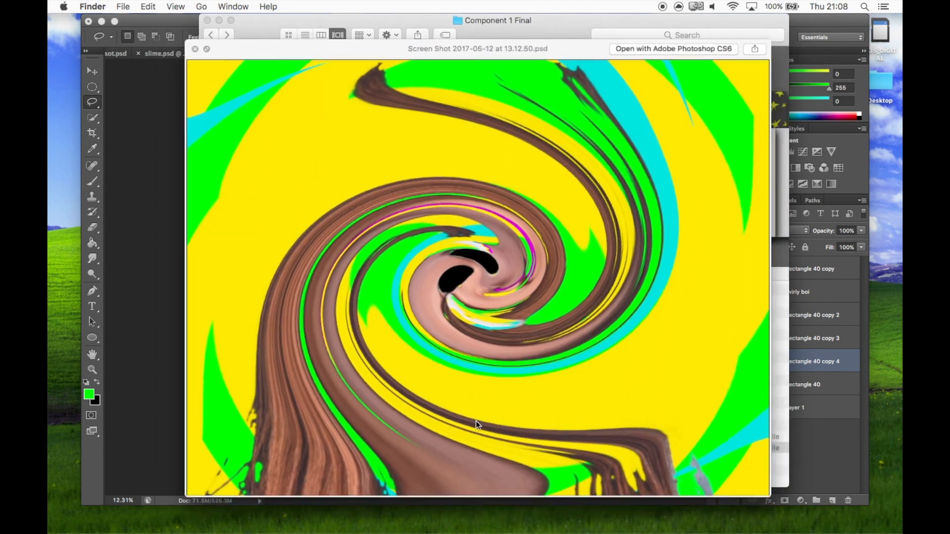
Step: Browse the remaining Component 1 Final previews back up to the first folder in the list
{"action": "key", "text": "Up"}
{"action": "key", "text": "Up"}
{"action": "key", "text": "Up"}
{"action": "key", "text": "Up"}
{"action": "key", "text": "Up"}
{"action": "key", "text": "Up"}
{"action": "key", "text": "Up"}
{"action": "key", "text": "Up"}
{"action": "key", "text": "Up"}
{"action": "key", "text": "Up"}
{"action": "key", "text": "Up"}
{"action": "key", "text": "Up"}
{"action": "key", "text": "Up"}
{"action": "key", "text": "Up"}
{"action": "key", "text": "Up"}
{"action": "key", "text": "Up"}
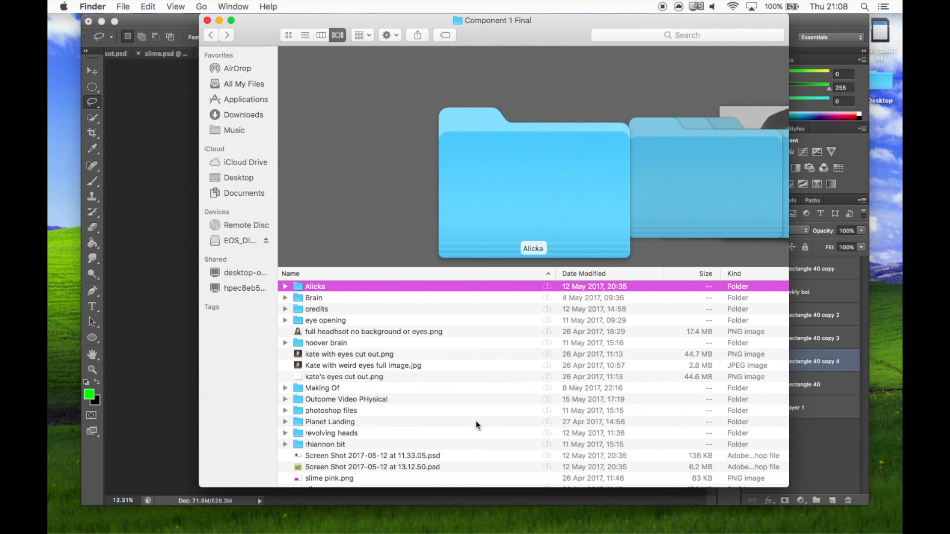
Step: Close the Finder window and switch to Photoshop with cheque background.psd in view
{"action": "left_click", "coordinate": [208, 21]}
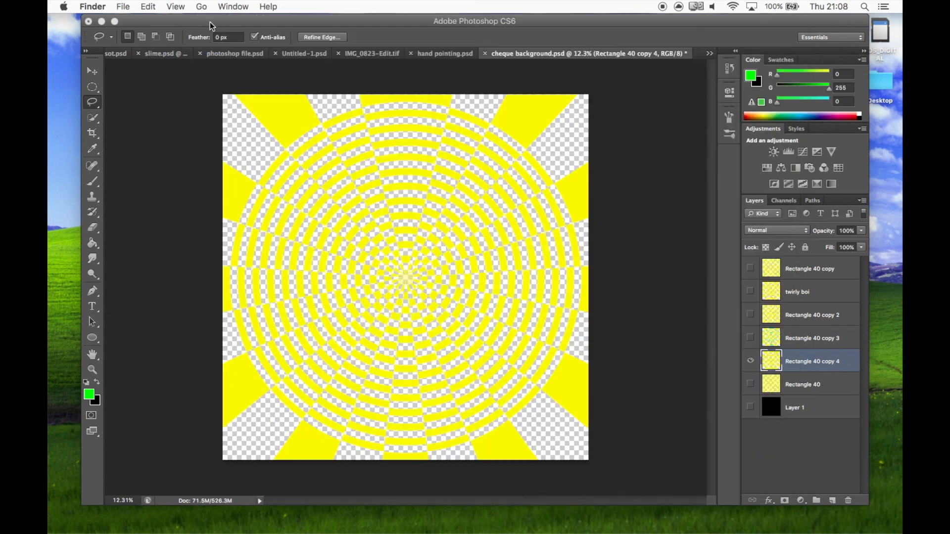
{"action": "left_click", "coordinate": [296, 26]}
{"action": "left_click", "coordinate": [654, 336]}
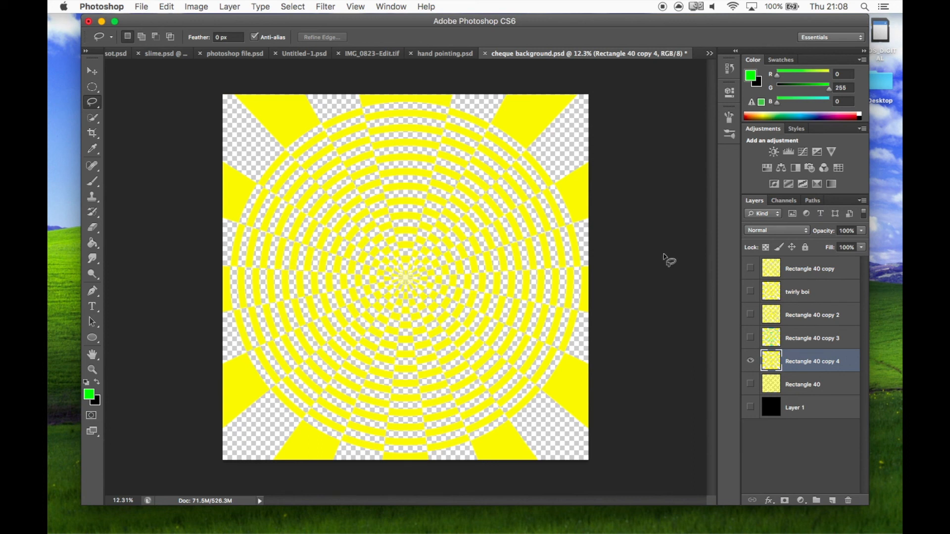
{"action": "left_click_drag", "start_coordinate": [261, 70], "coordinate": [163, 93]}
{"action": "left_click", "coordinate": [164, 275]}
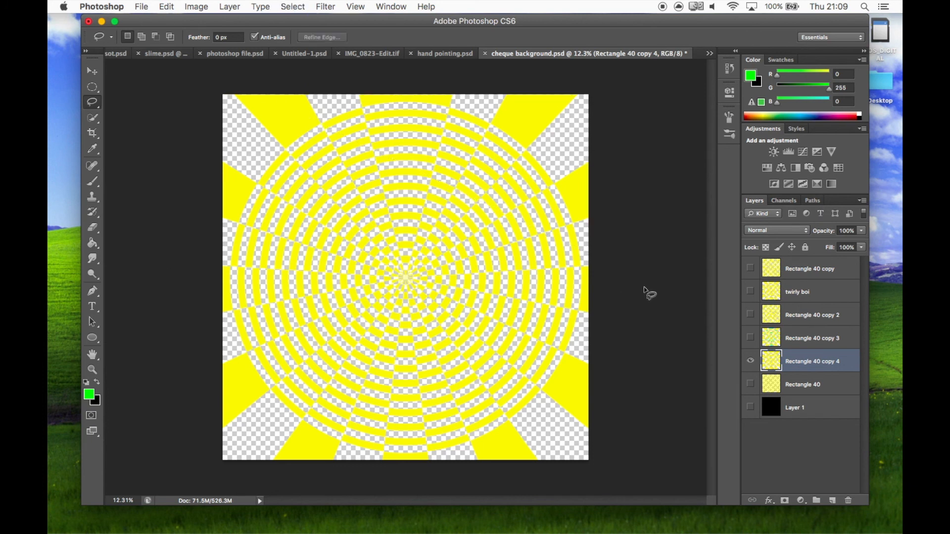